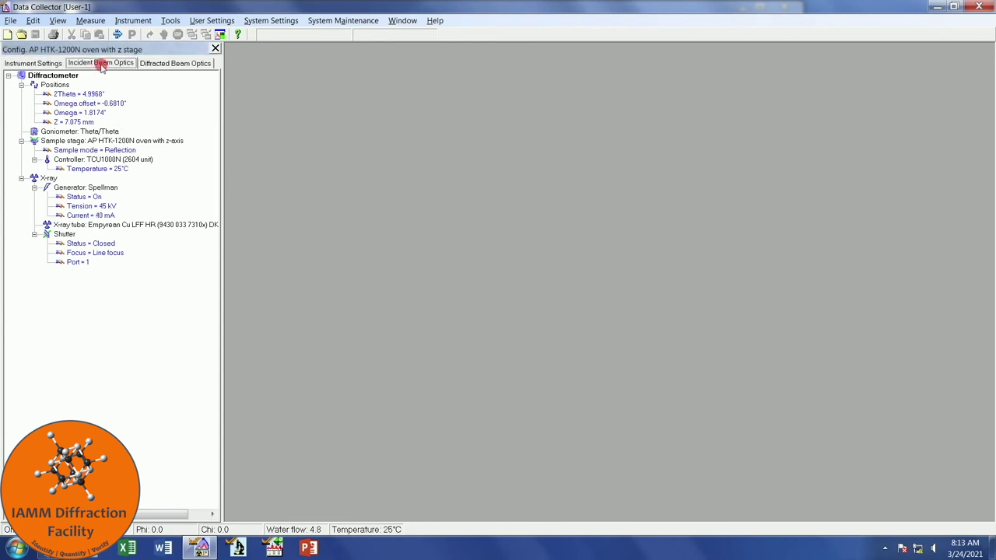
Step: Open the Incident Beam Optics dialog for the PreFIX programmable divergence slit module
click(101, 63)
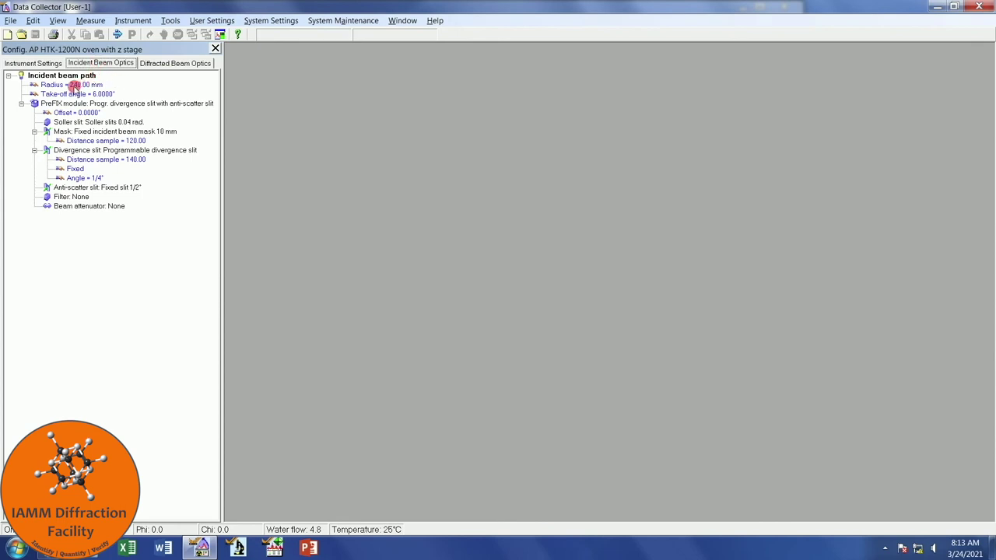
double_click(73, 86)
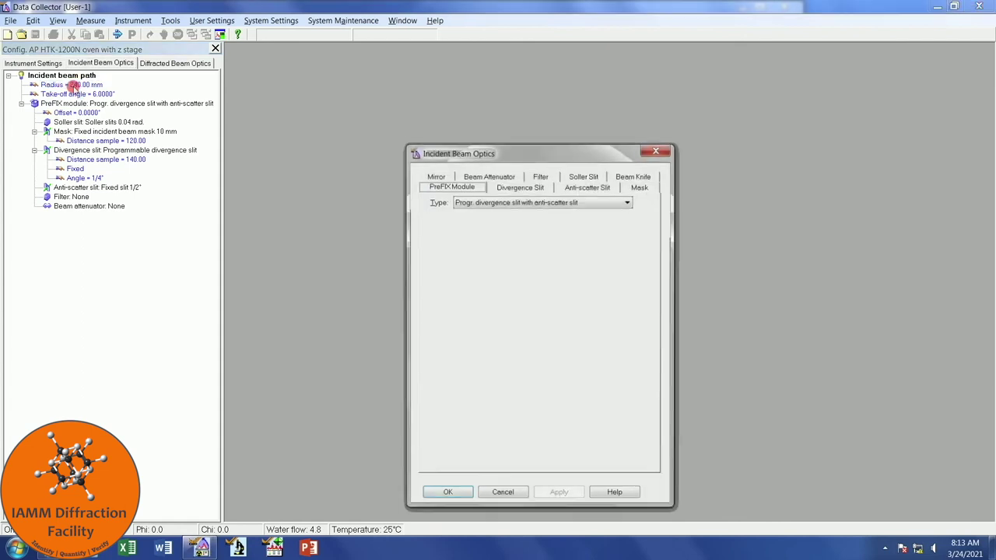
Step: Set the divergence slit aperture to 1/32° and the anti-scatter slit to Fixed slit 1/16°
drag(504, 158, 414, 111)
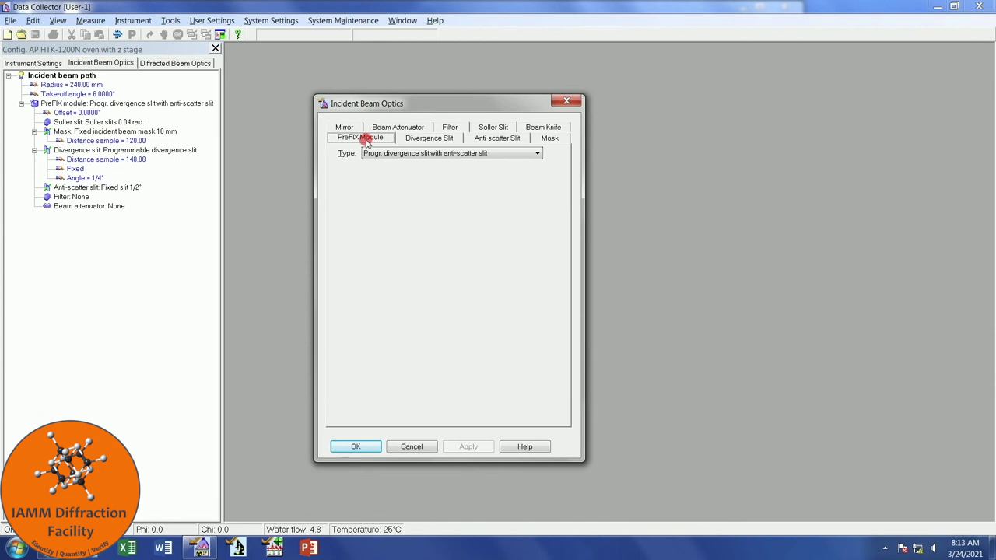
click(426, 139)
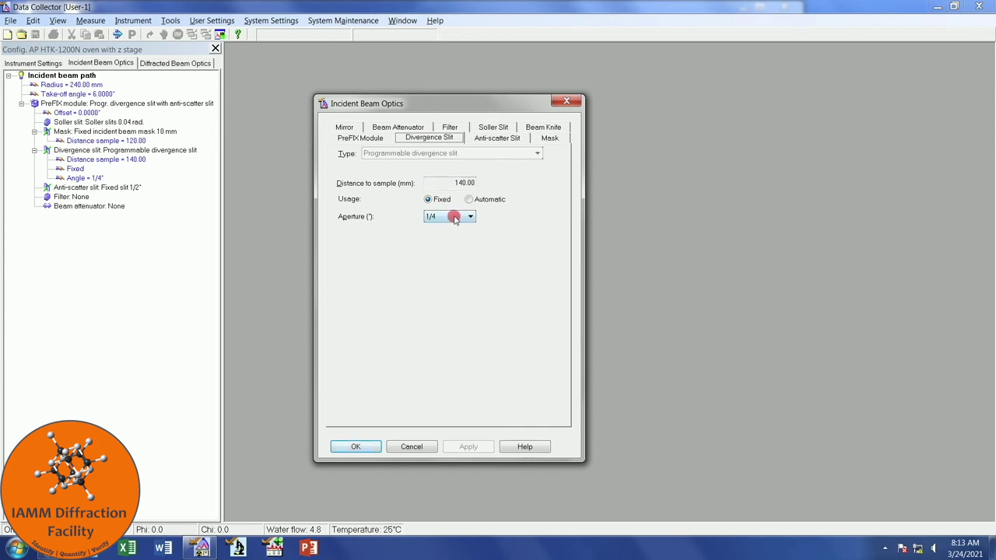
click(455, 218)
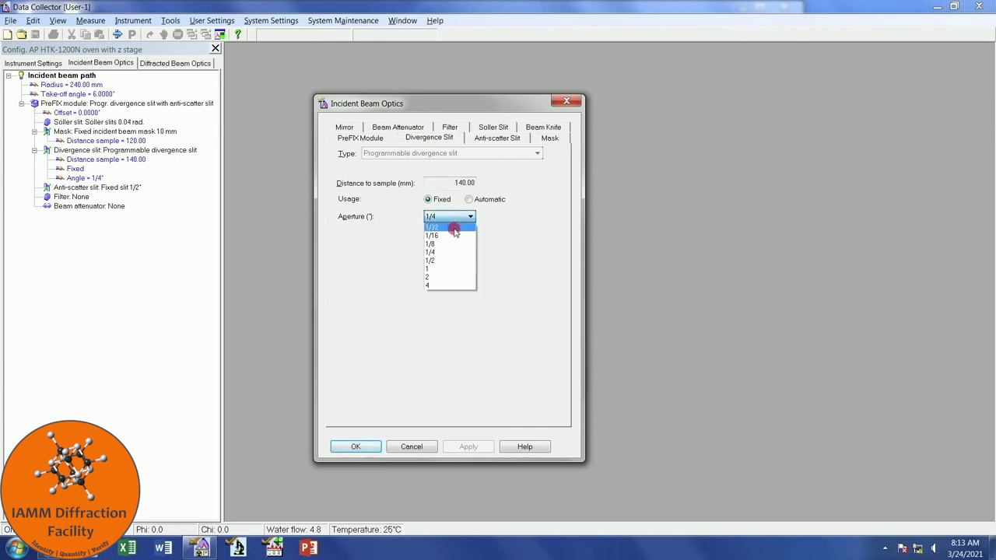
click(455, 228)
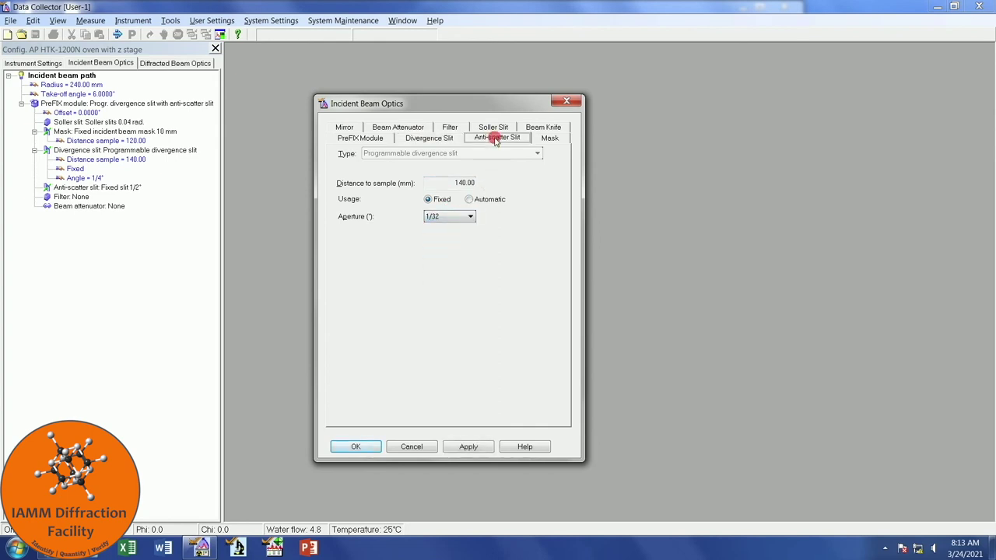
click(466, 153)
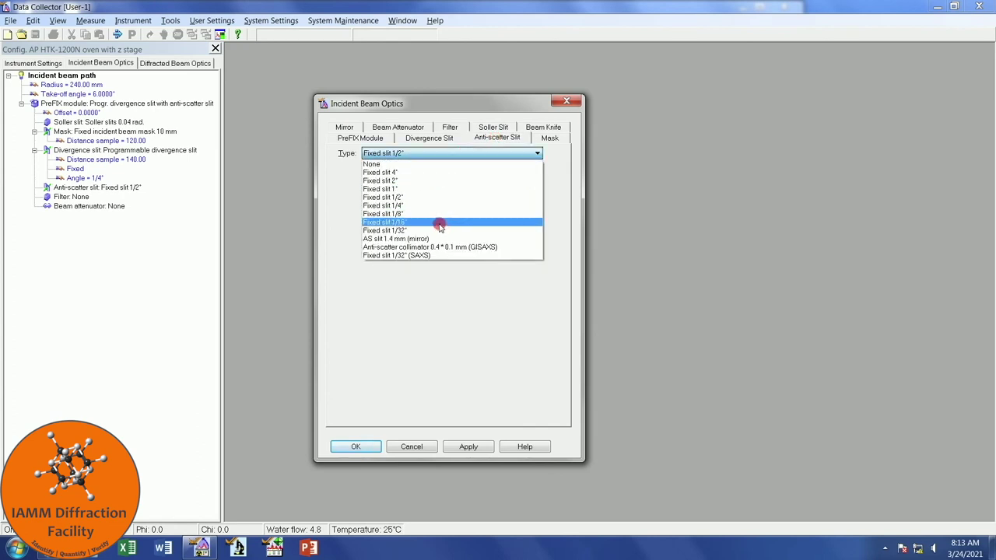
click(439, 222)
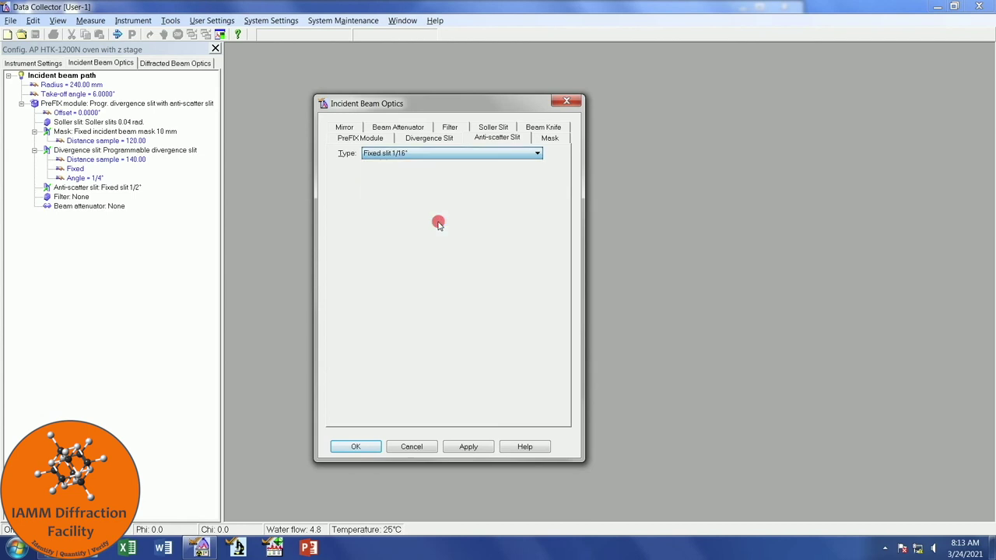
Step: Review the Mask, Beam Knife, Soller Slit (0.04 rad), Filter and Beam Attenuator settings
click(552, 138)
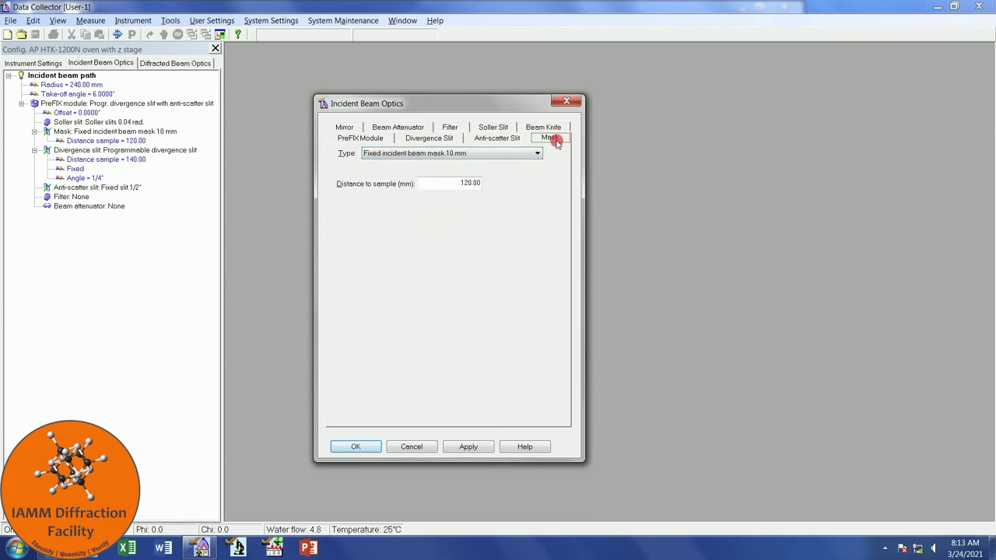
click(460, 156)
click(428, 180)
click(549, 127)
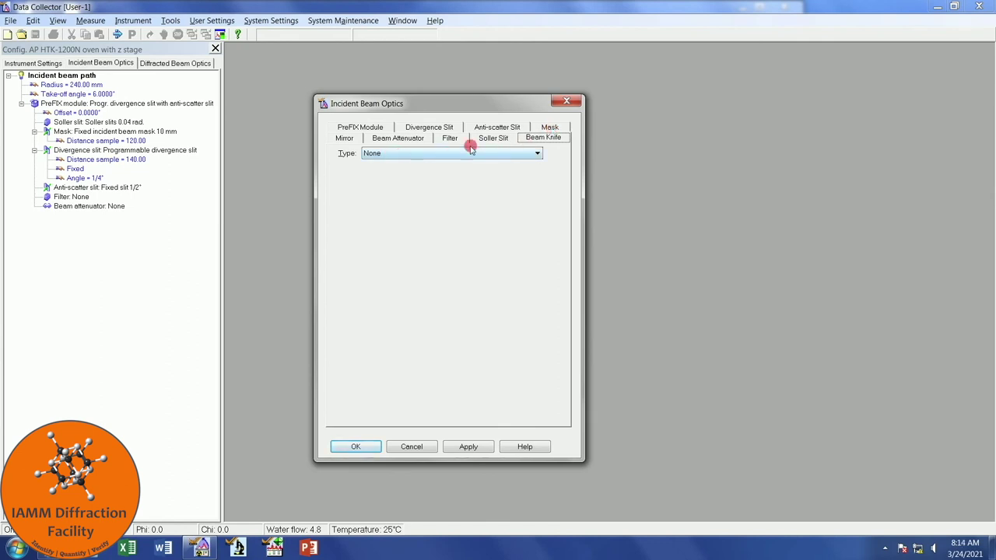
click(495, 139)
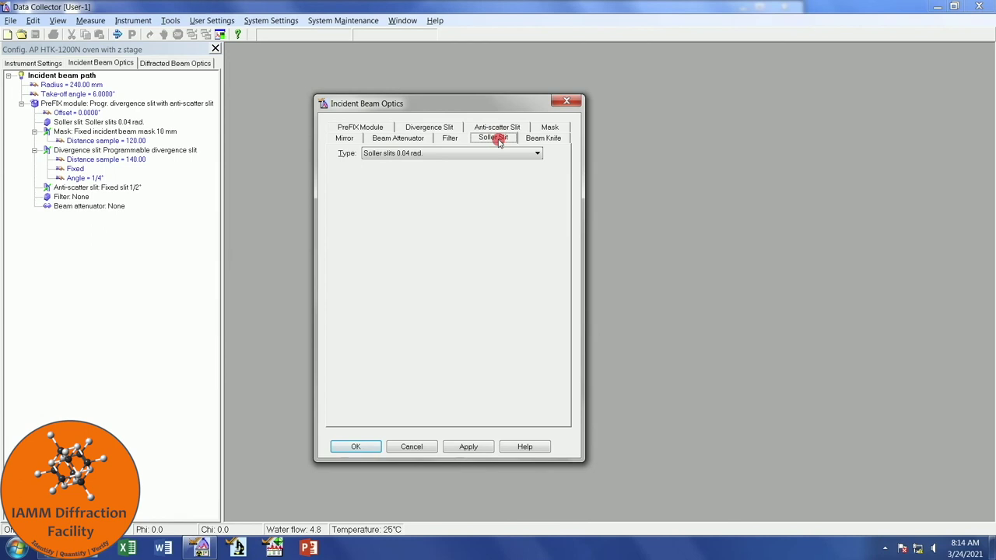
click(452, 138)
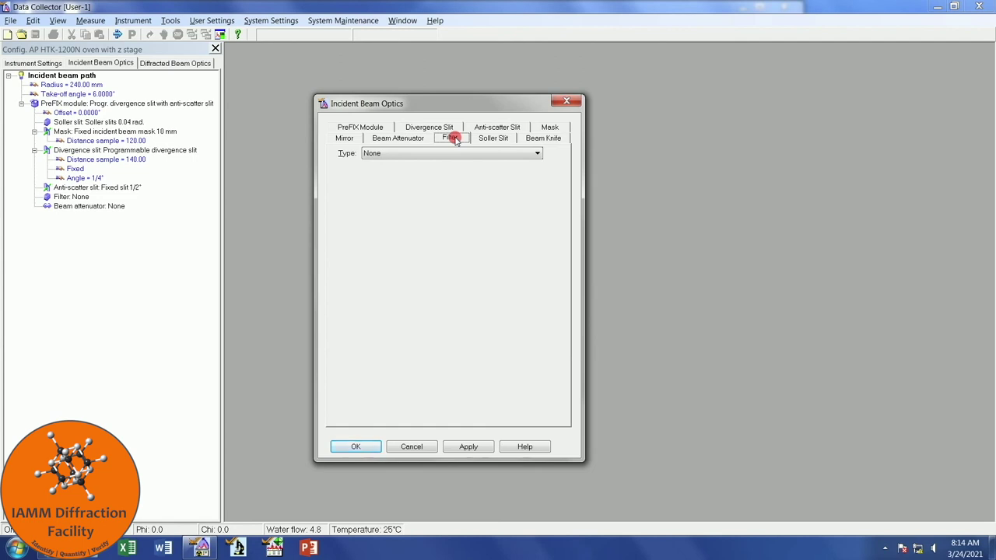
click(391, 141)
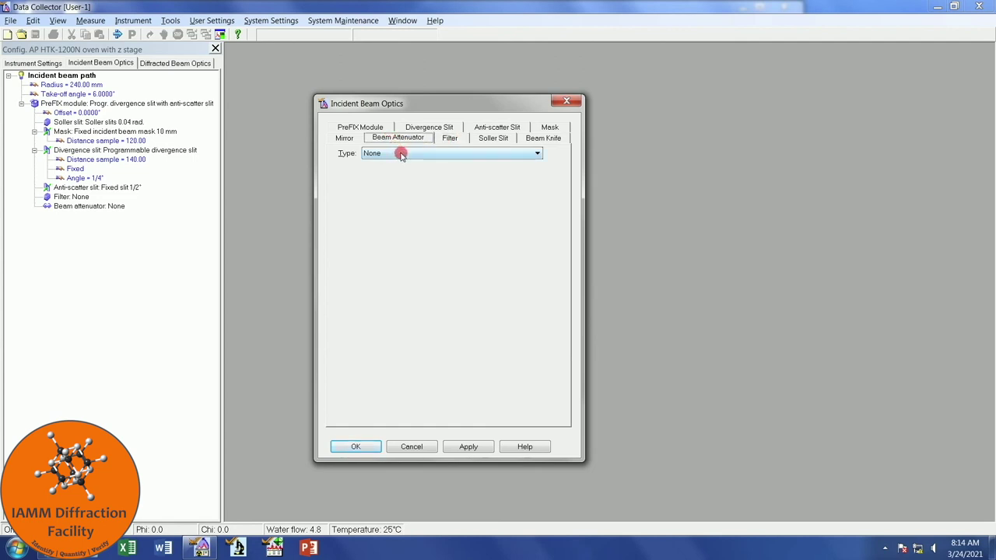
Step: Choose the Cu 0.10 mm (mirror/hybrid) attenuator, usage Do not switch, activated, and apply
click(401, 154)
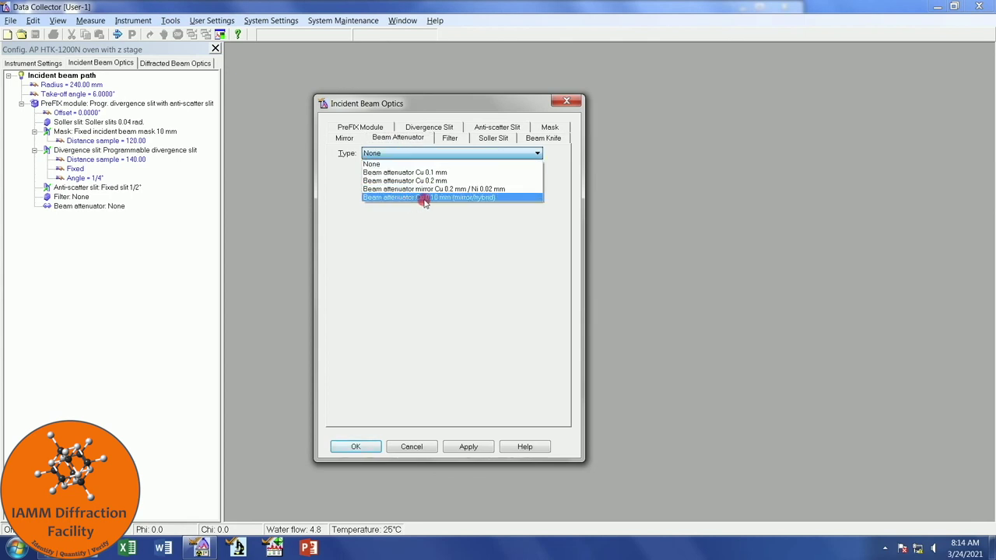
click(440, 199)
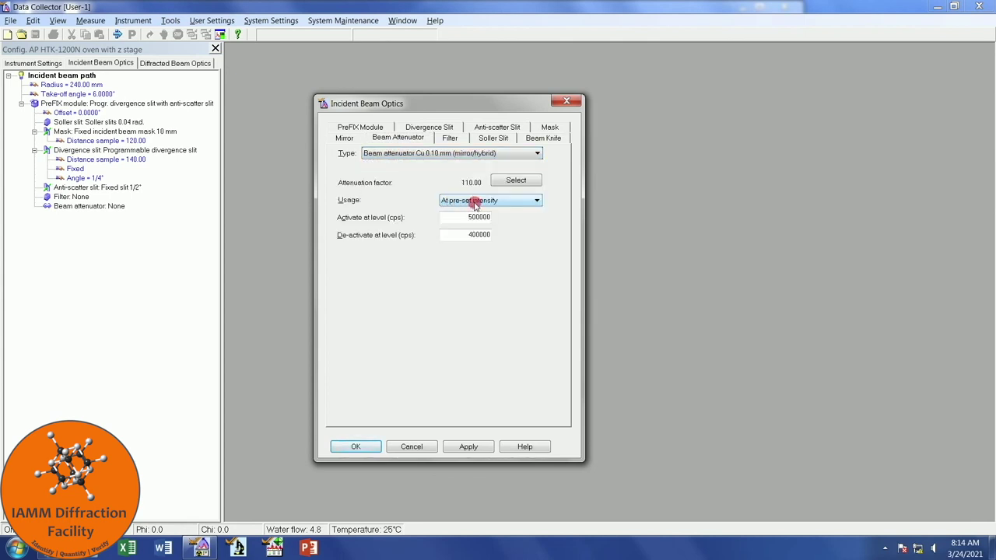
click(509, 200)
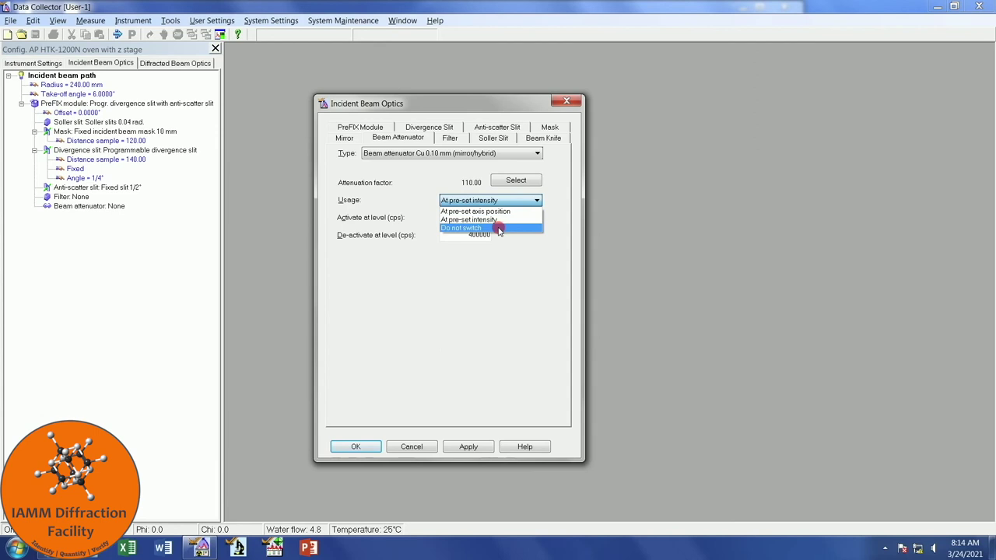
click(498, 227)
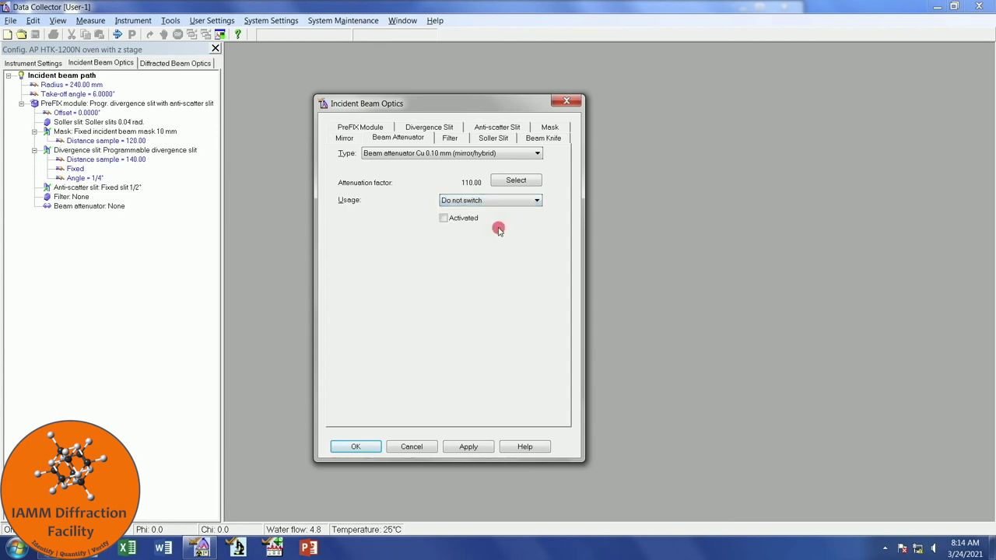
click(442, 218)
click(345, 138)
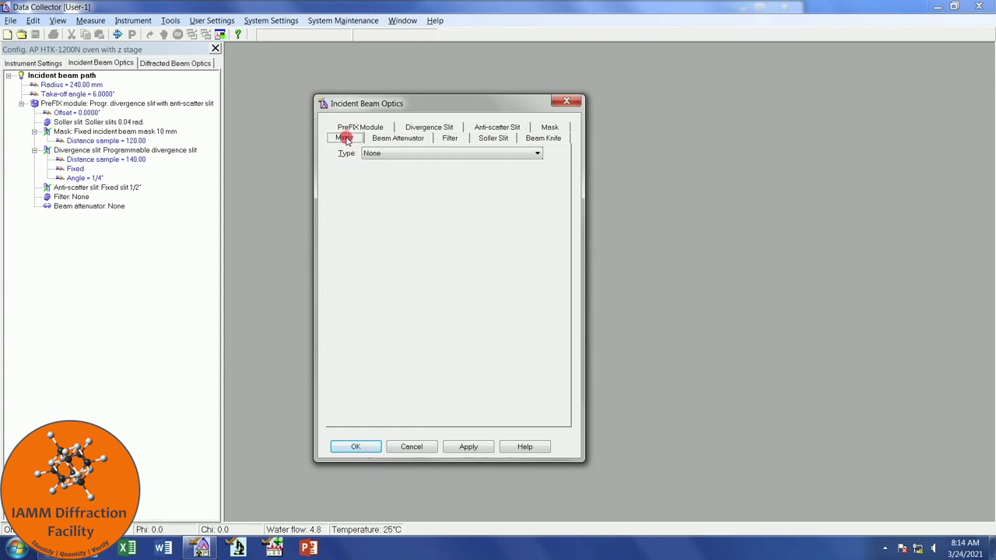
click(355, 446)
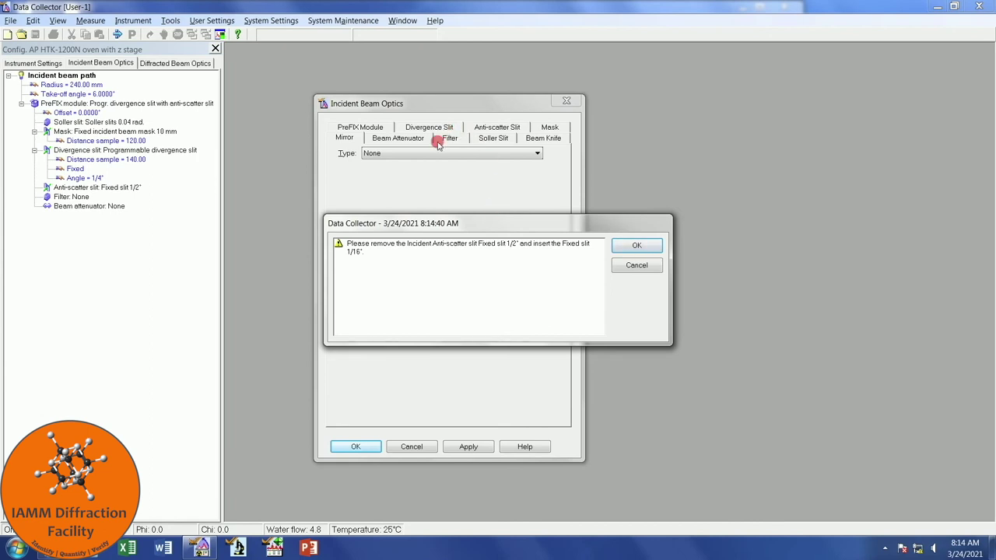
Step: Confirm the anti-scatter slit swap to 1/16° and the attenuator insertion messages
click(634, 248)
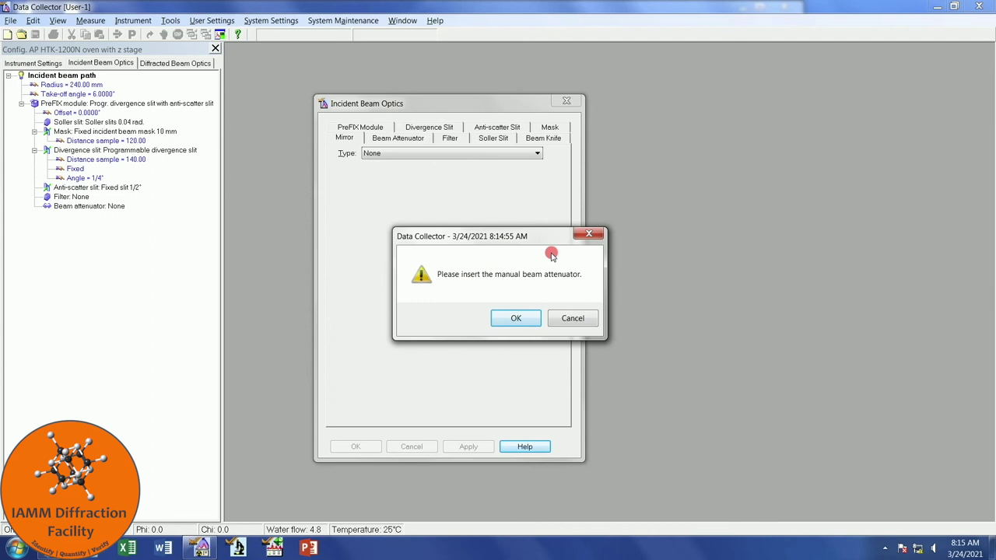
click(515, 320)
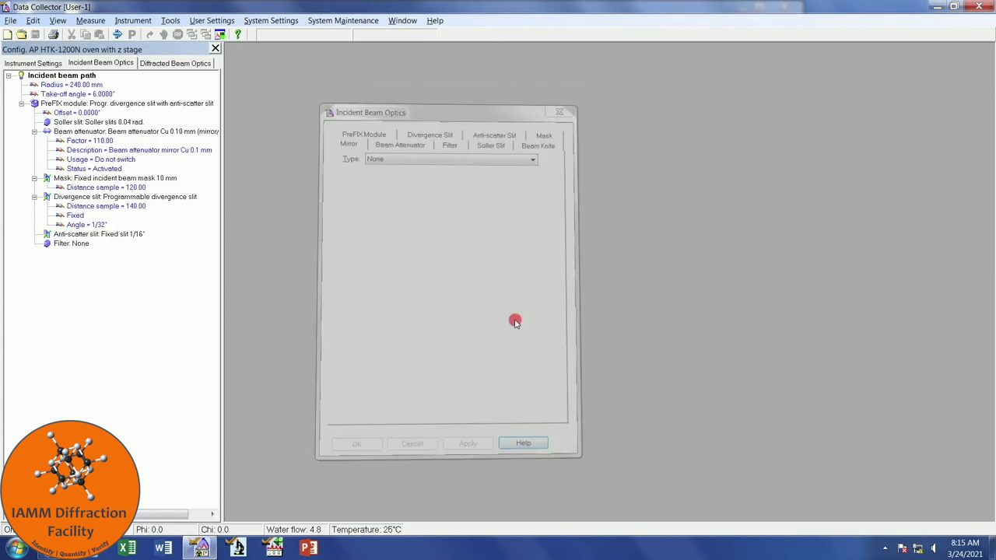
click(176, 63)
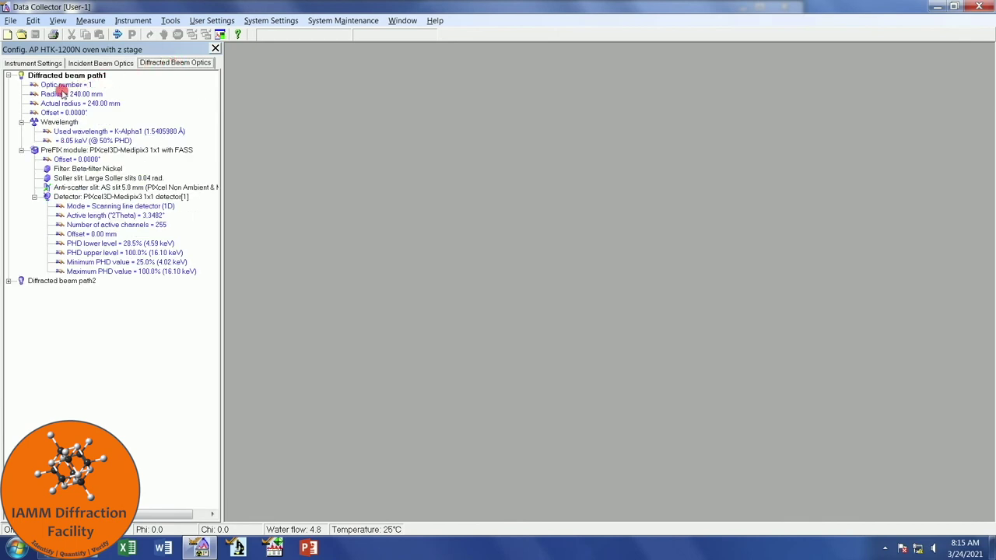
Step: Keep the PIXcel3D-Medipix3 1x1 with FASS module and AS slit 5.0 mm in Diffracted Beam Optics
double_click(62, 91)
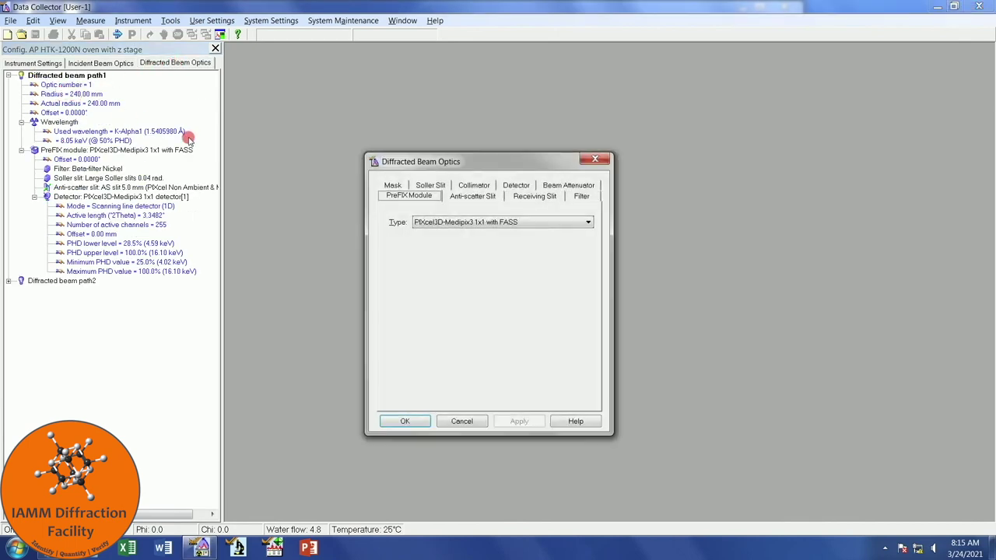
click(516, 221)
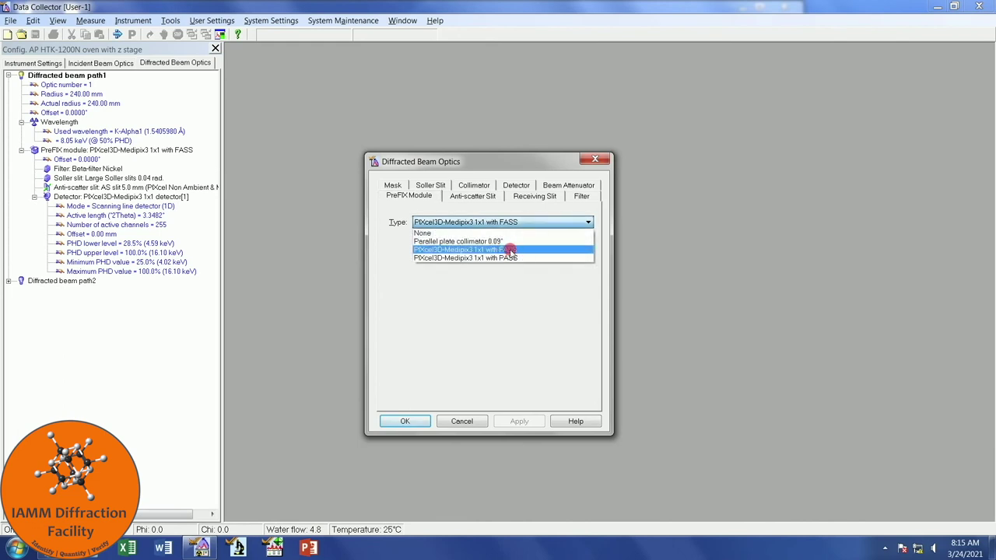
click(533, 249)
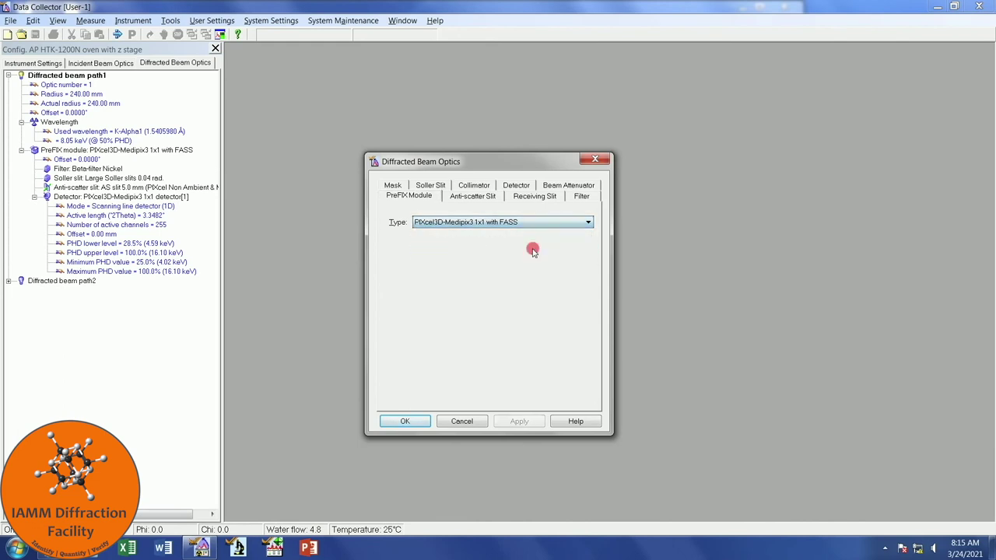
click(477, 196)
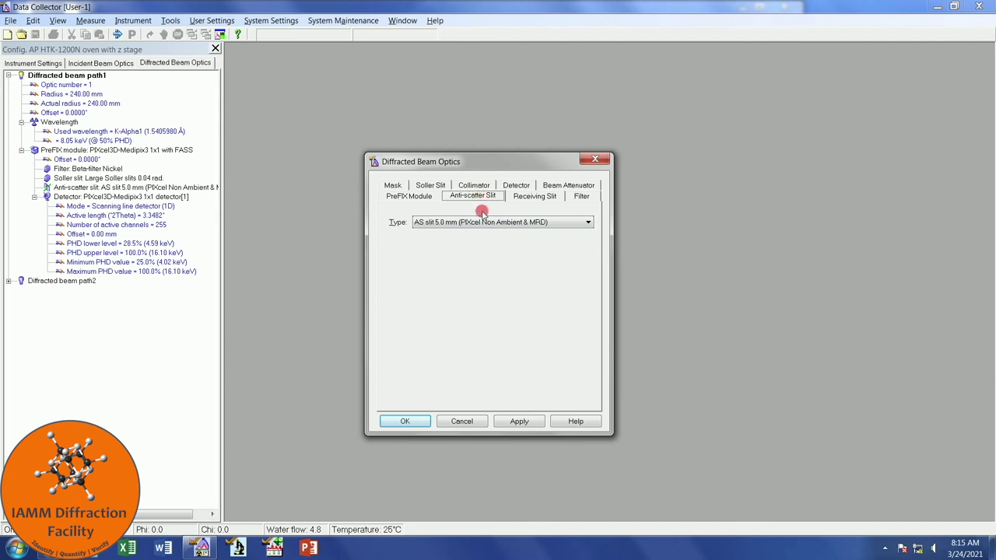
click(500, 224)
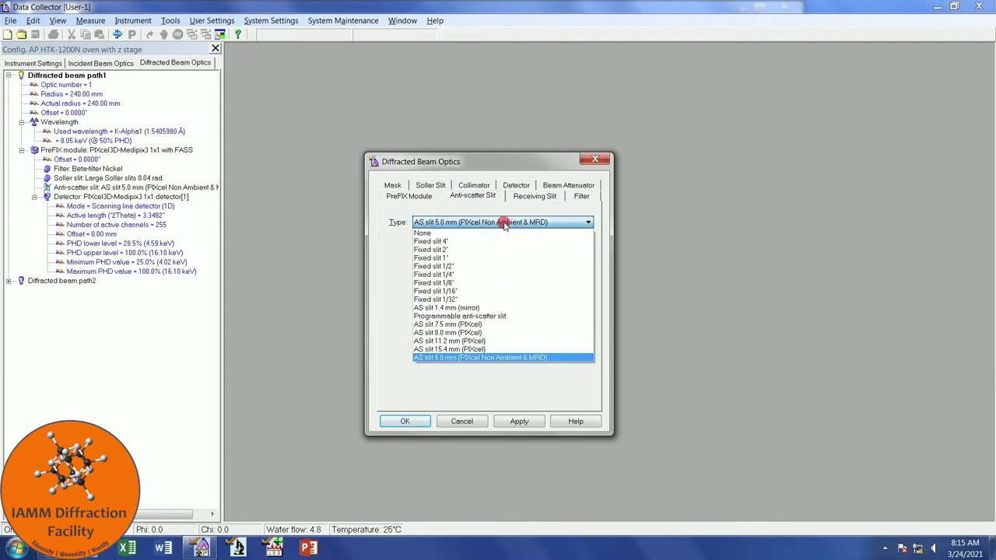
click(558, 357)
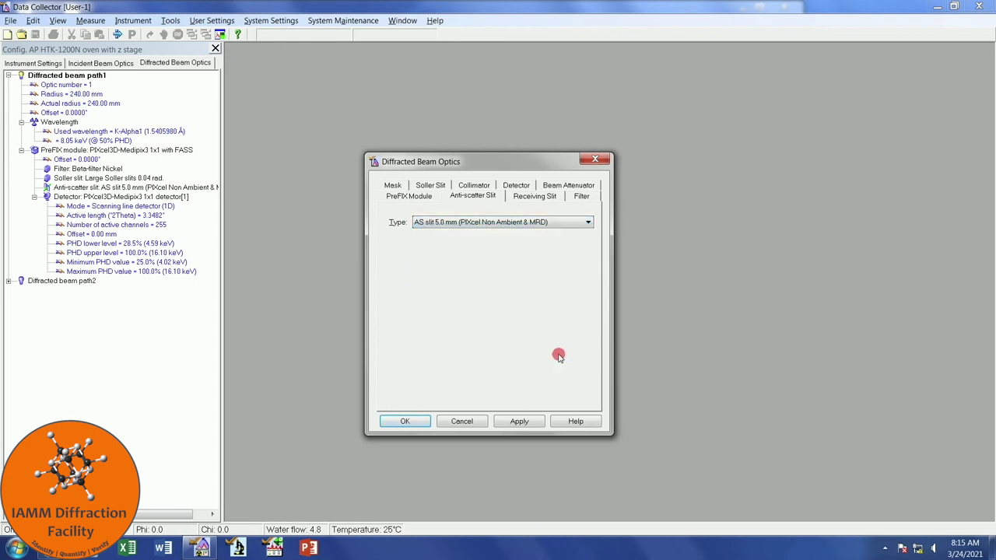
click(534, 198)
click(582, 197)
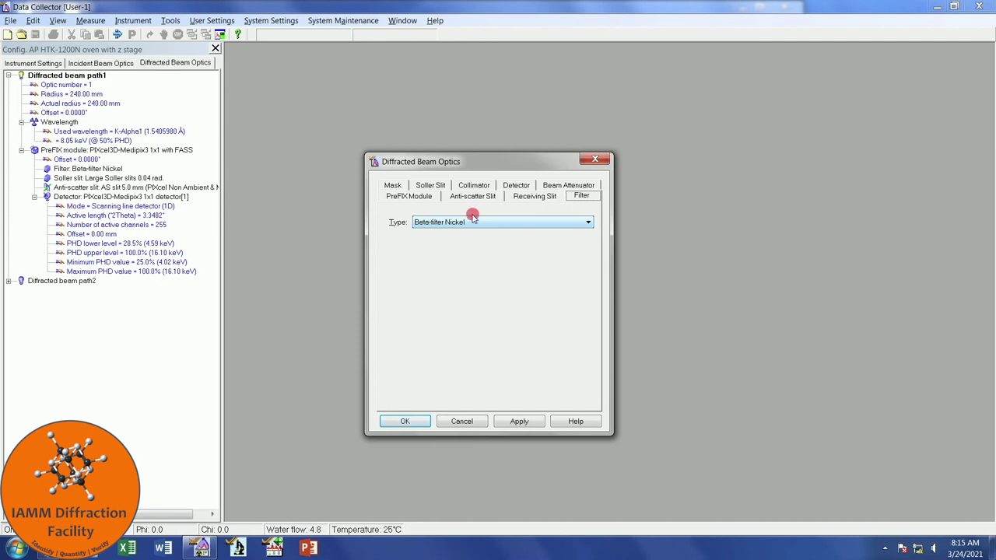
click(572, 186)
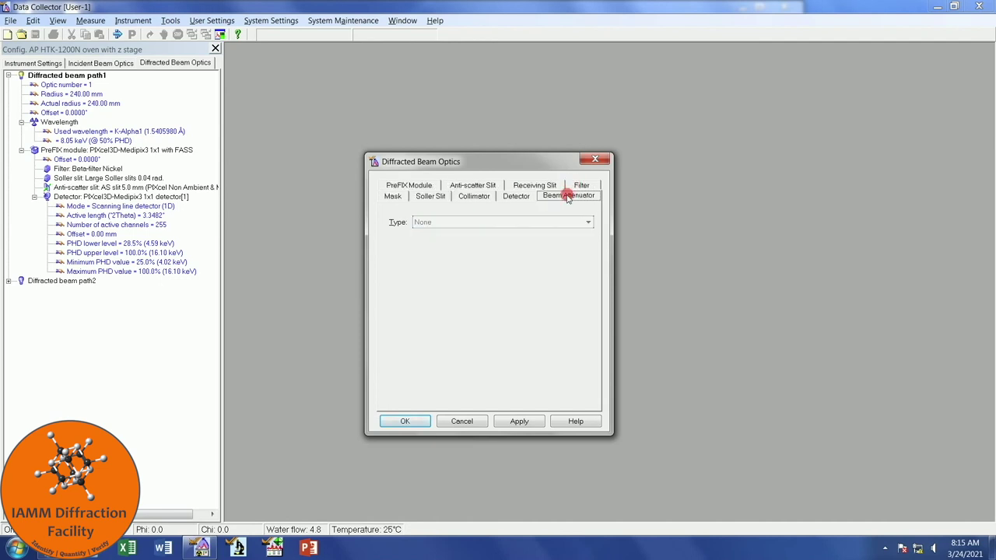
Step: Set the detector to Receiving slit (0D) mode with a 0.165 mm active length
click(515, 198)
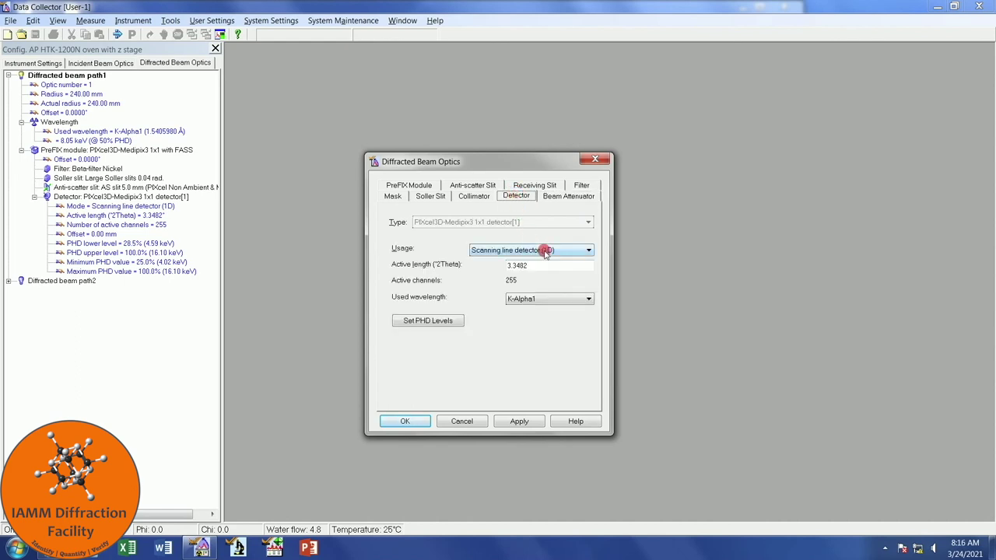
click(569, 251)
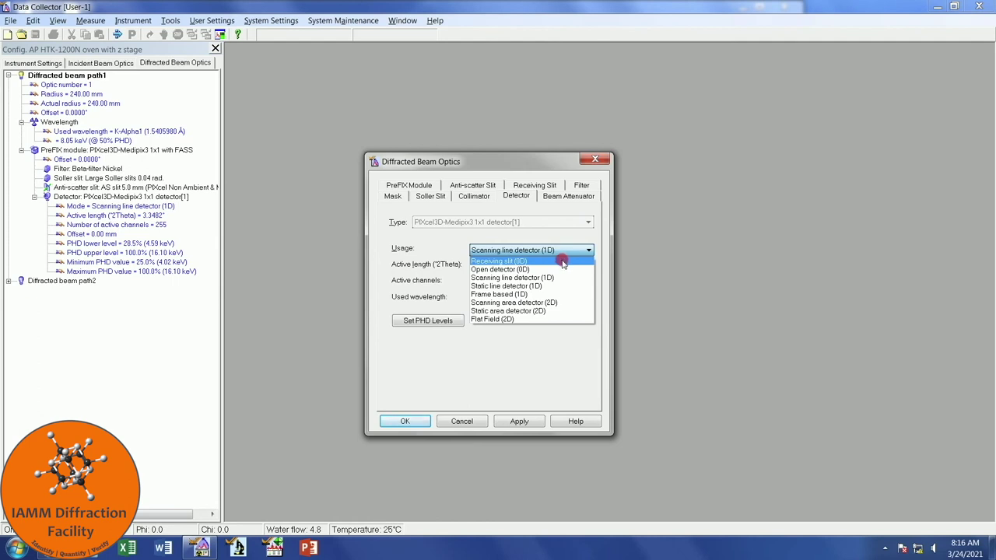
click(562, 265)
drag(542, 267, 486, 265)
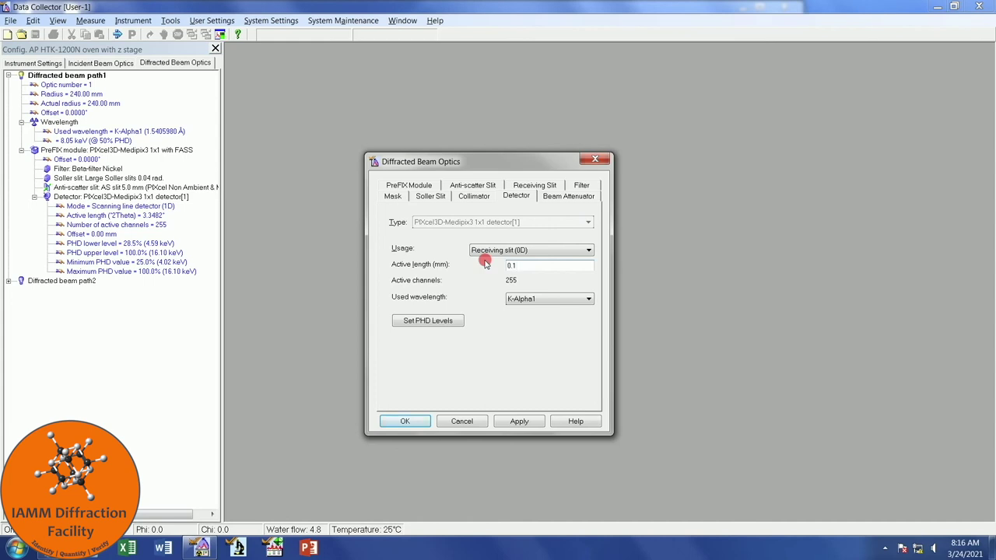
text(0.165)
key(Tab)
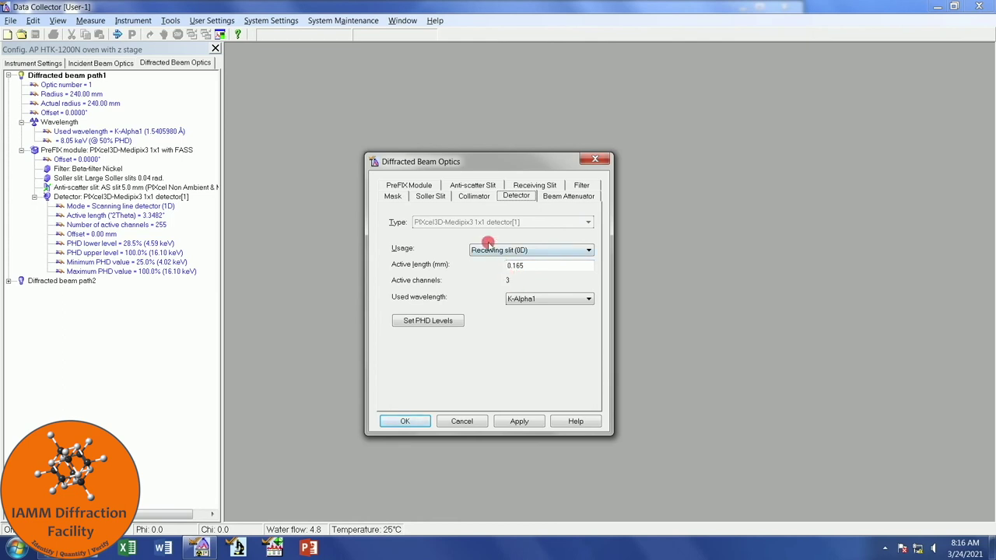
Step: Keep Large Soller slits 0.04 rad, check collimator and mask, and apply the diffracted optics
click(474, 196)
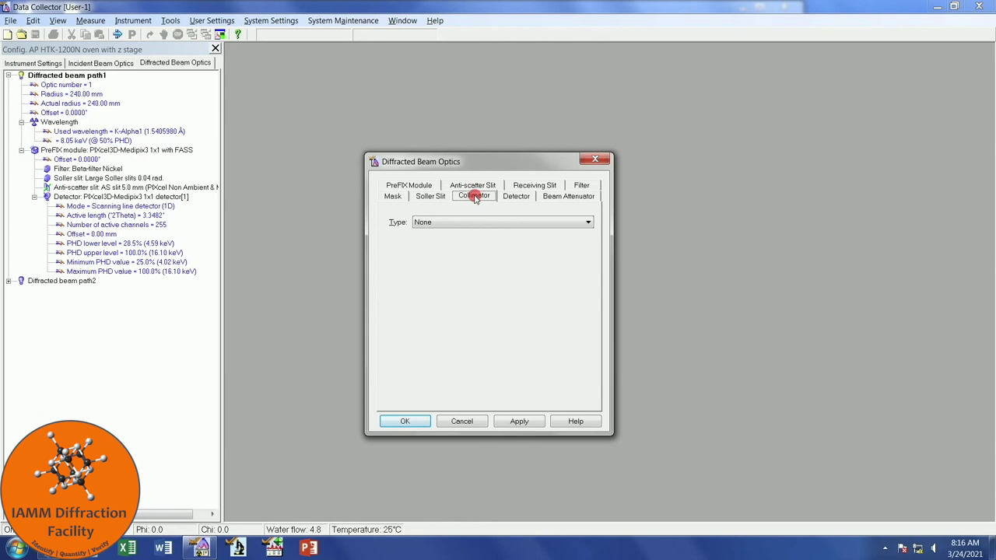
click(433, 197)
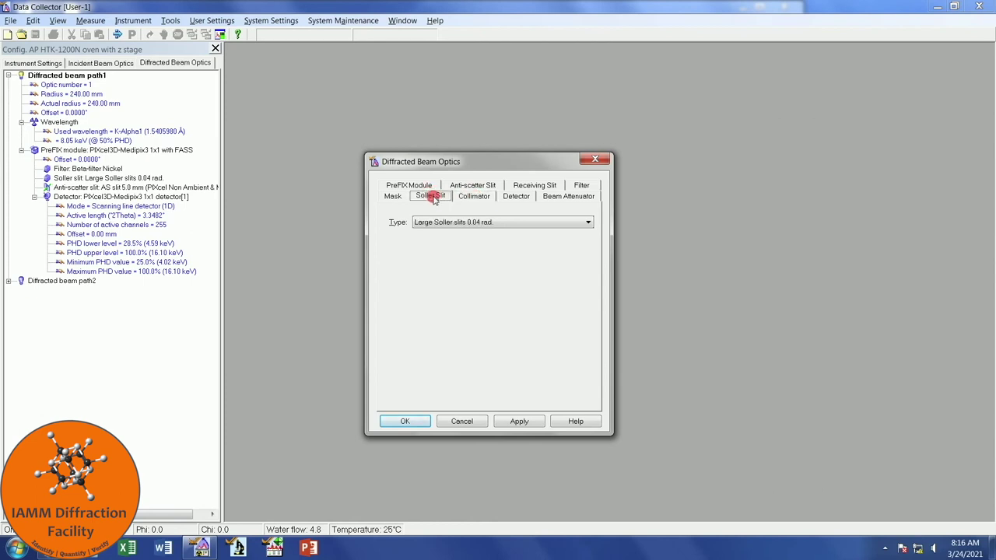
click(515, 223)
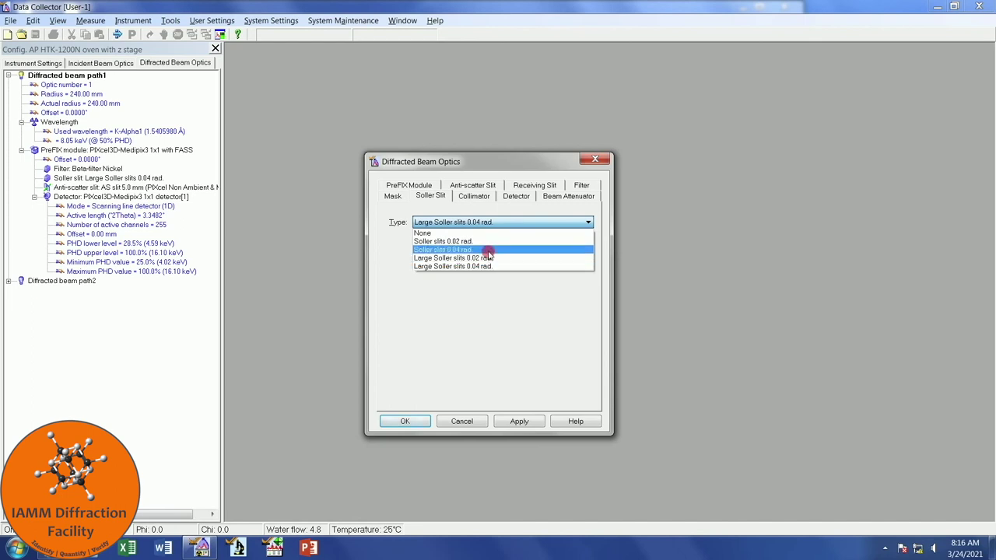
click(435, 267)
click(392, 196)
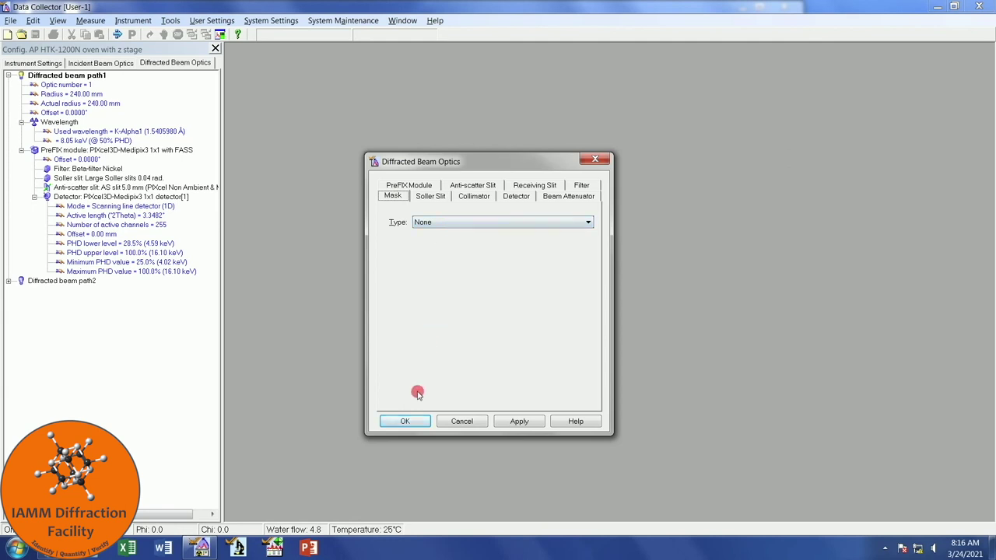
click(405, 422)
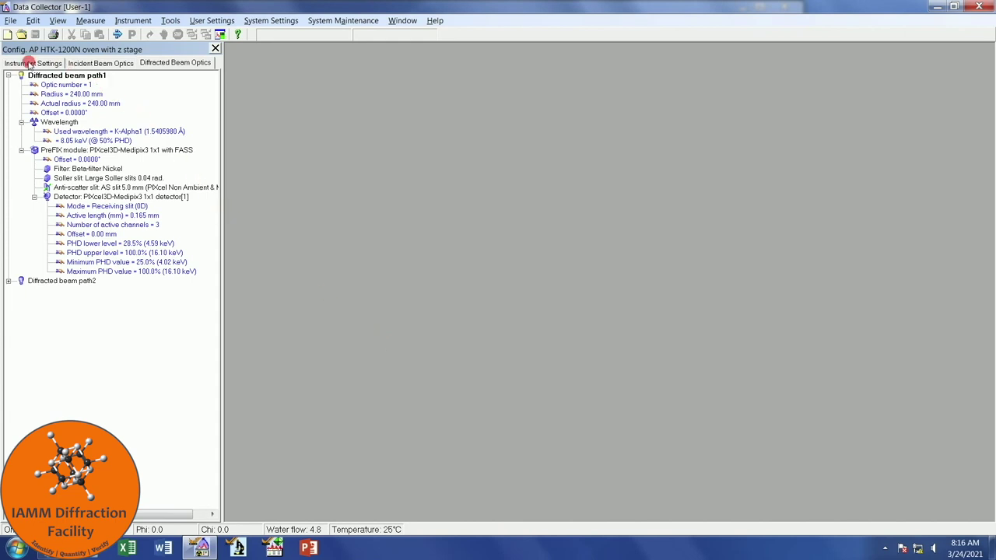
Step: Show the Instrument Settings with Omega offset -0.6810° and 2Theta 4.9968°
click(29, 64)
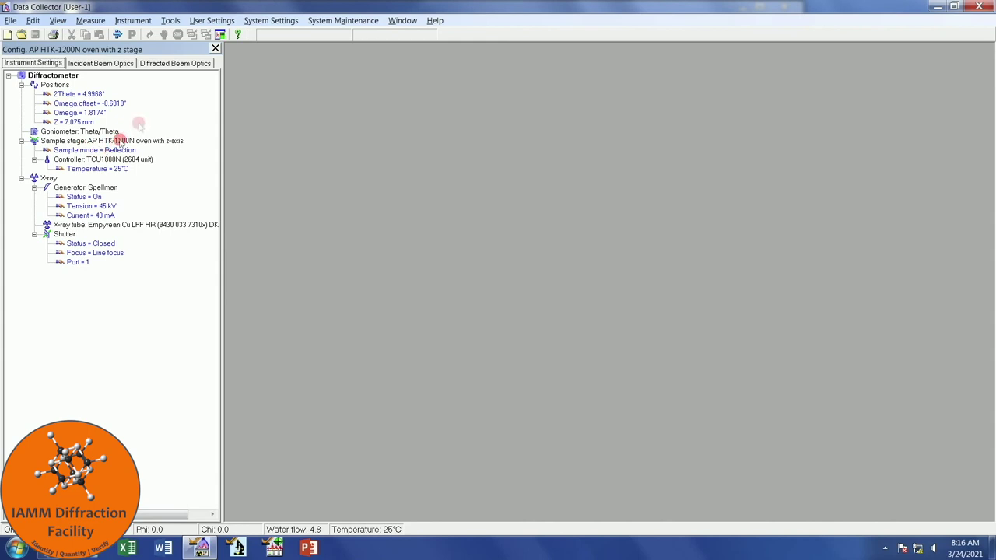
Step: Load HTXRD - Automated Sample Alignment.xrdmp via Measure > Program and start the batch
click(91, 21)
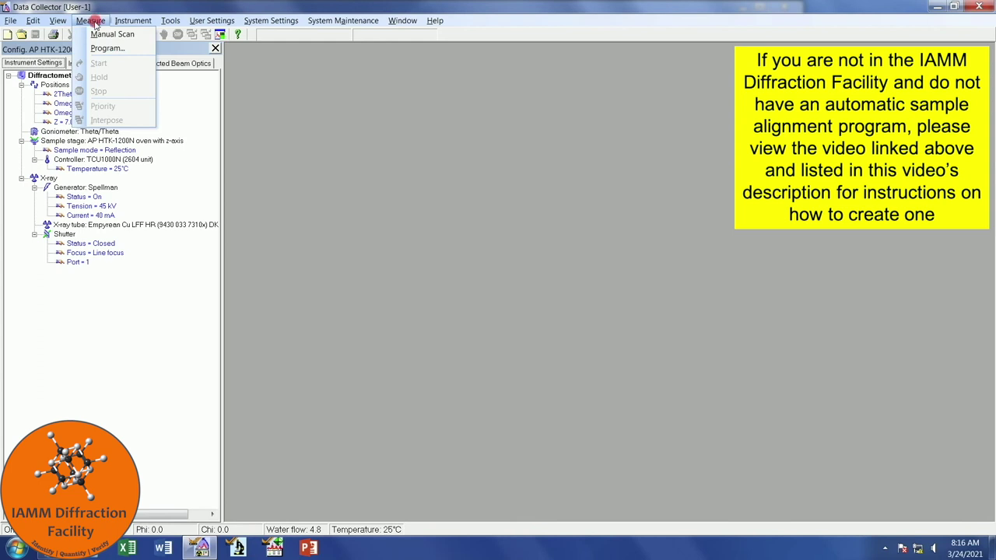
click(134, 49)
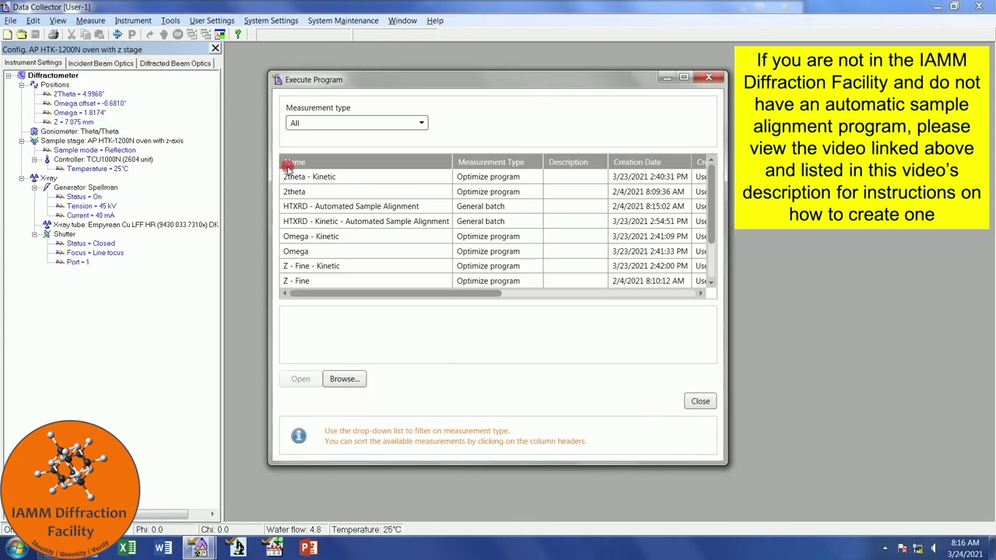
click(376, 208)
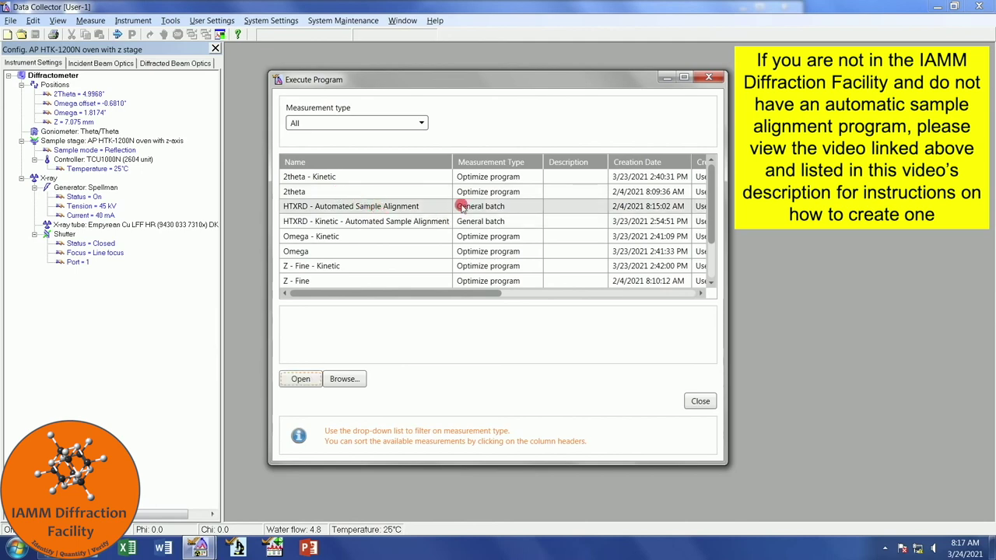
click(344, 380)
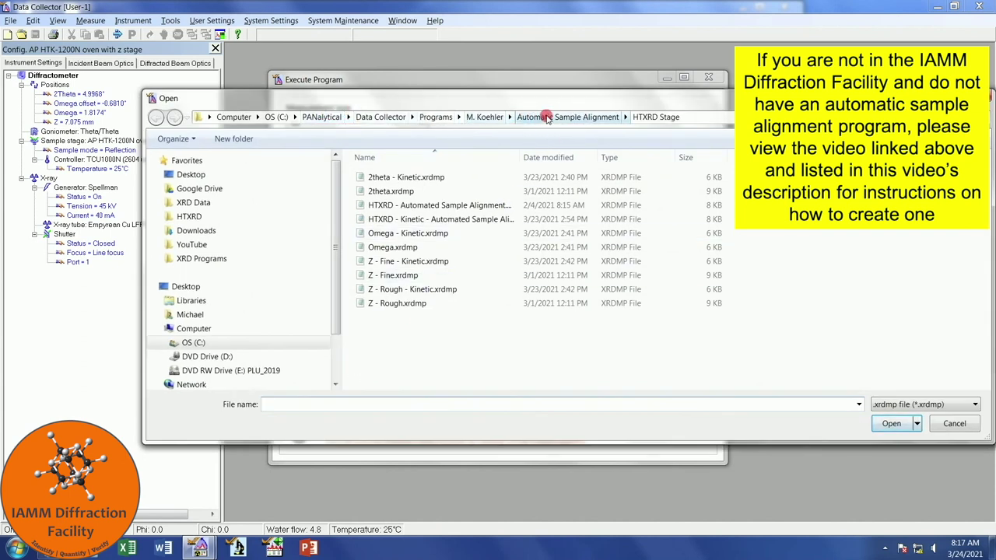
click(408, 205)
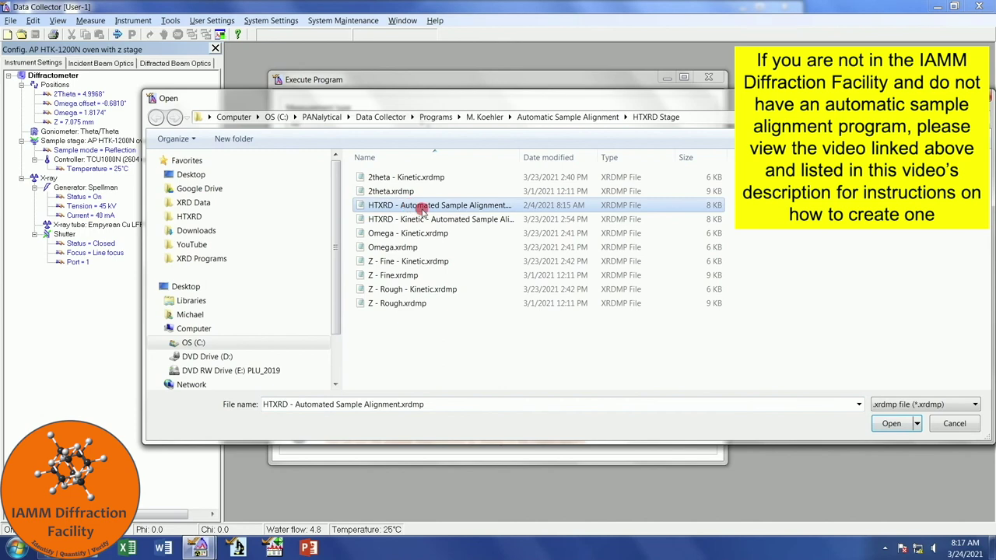
click(892, 424)
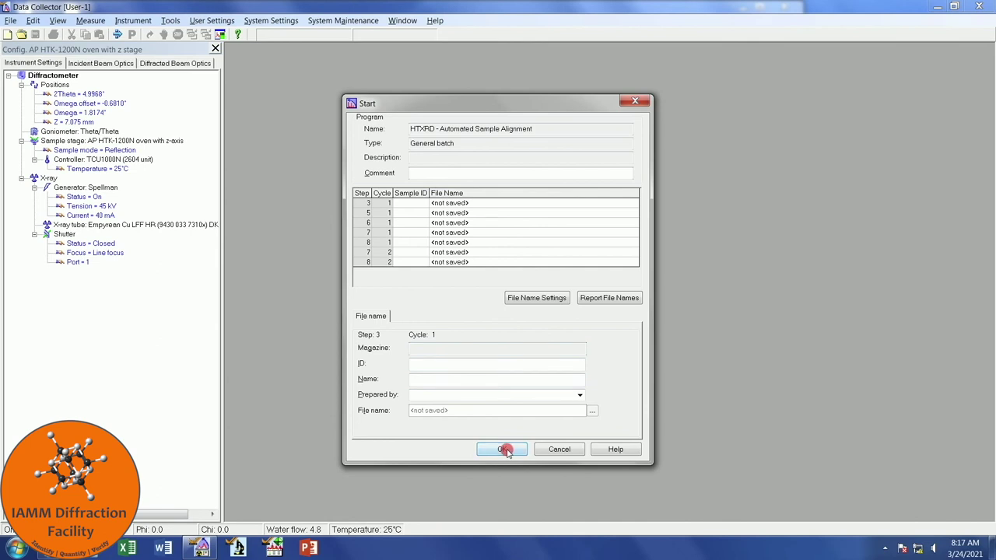
click(504, 450)
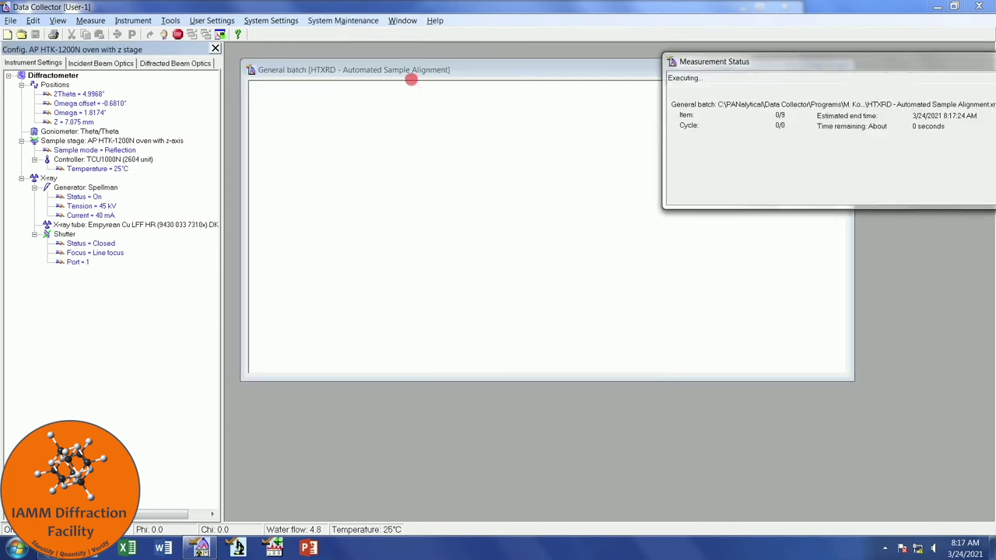
Step: Reposition the Measurement Status window and shrink the batch plot window into the lower area
drag(411, 78, 397, 210)
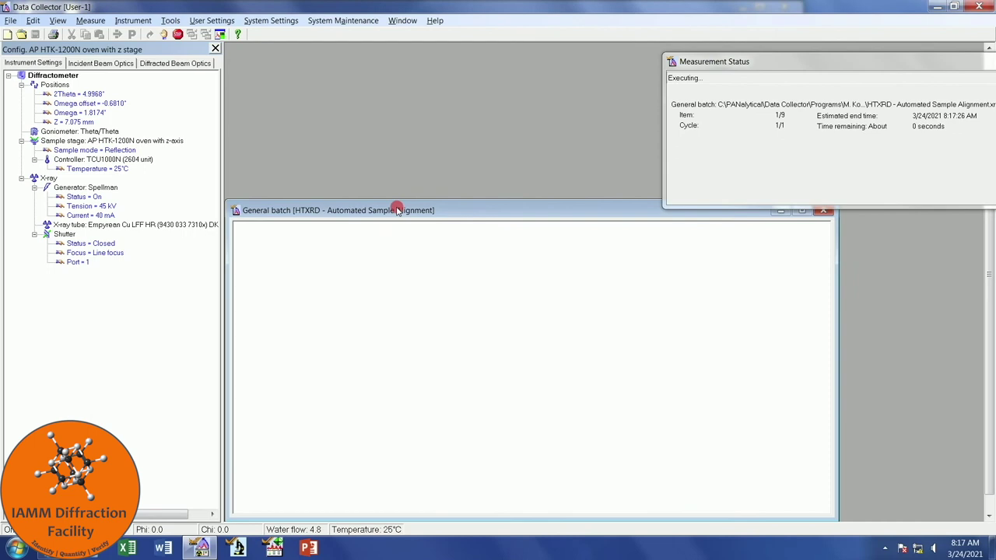
drag(764, 60, 736, 57)
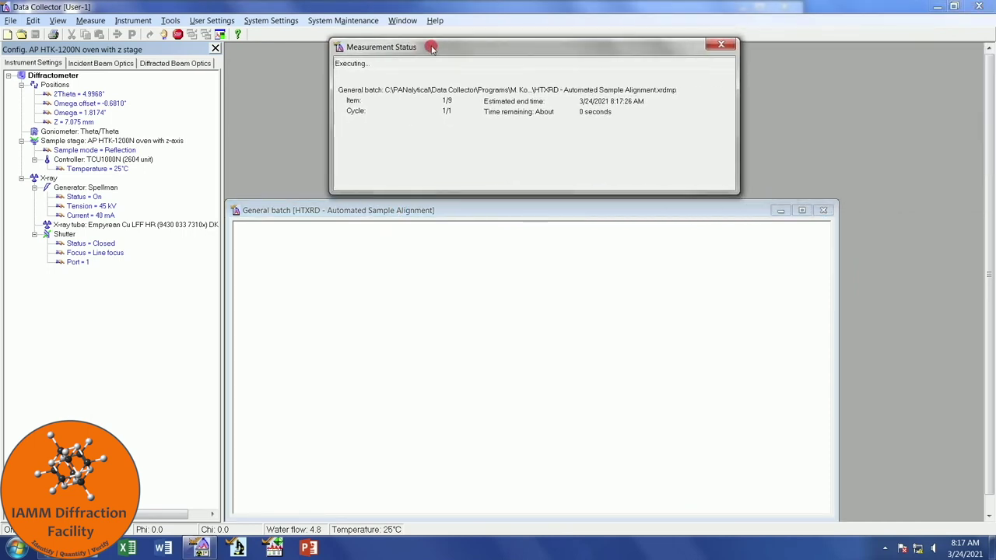
drag(432, 48, 338, 48)
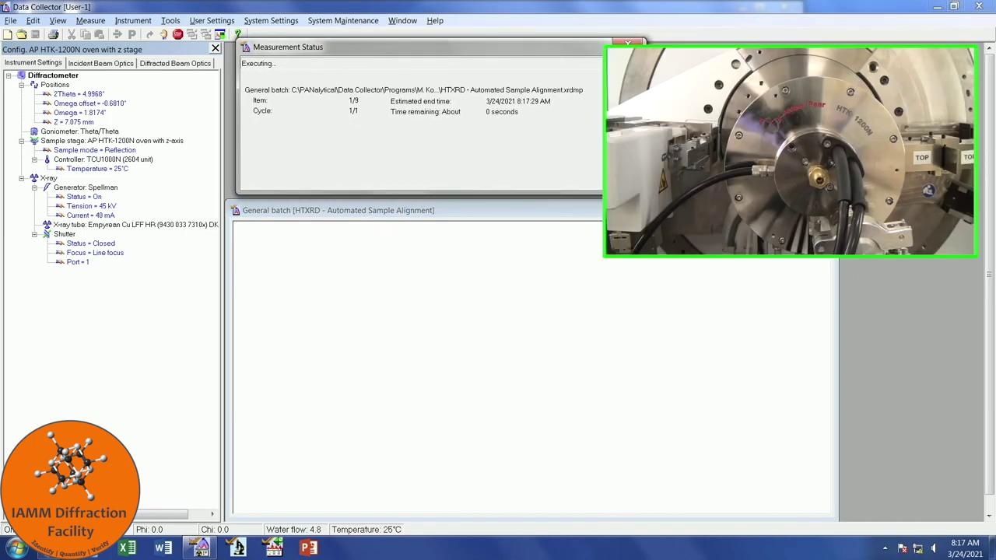
drag(839, 205, 748, 287)
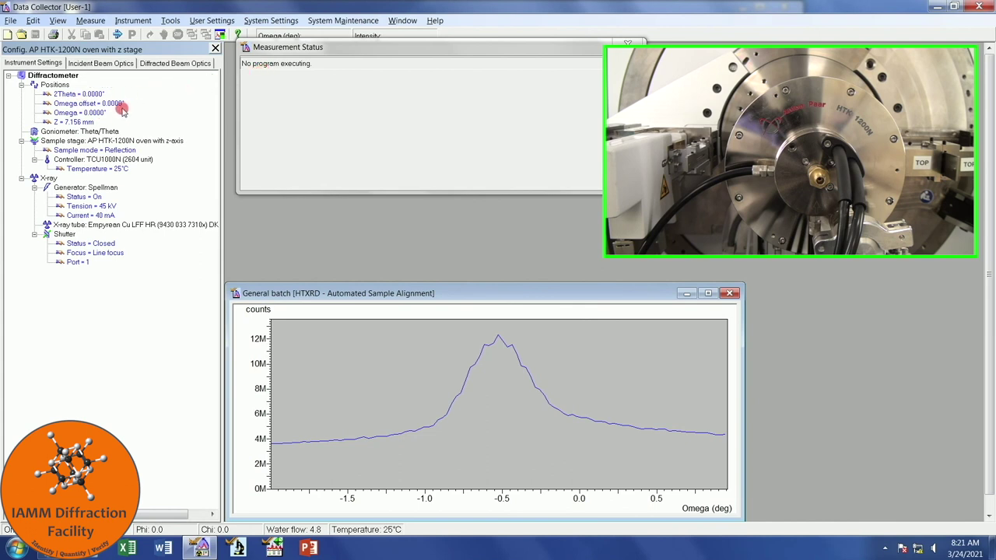
Step: Accept the User Settings Fine Calibration Offsets: 2Theta 0.0016°, omega 0.5245°
click(206, 23)
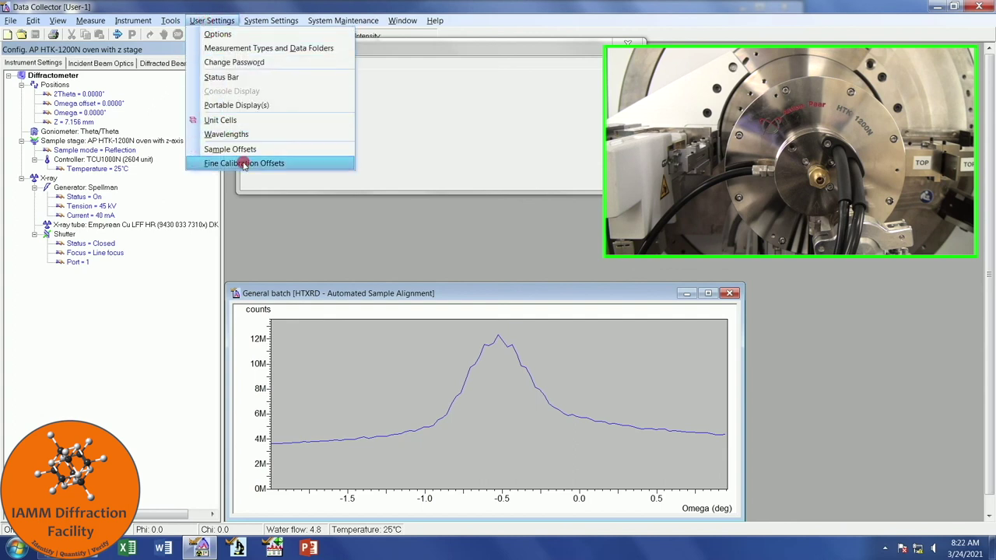
click(242, 163)
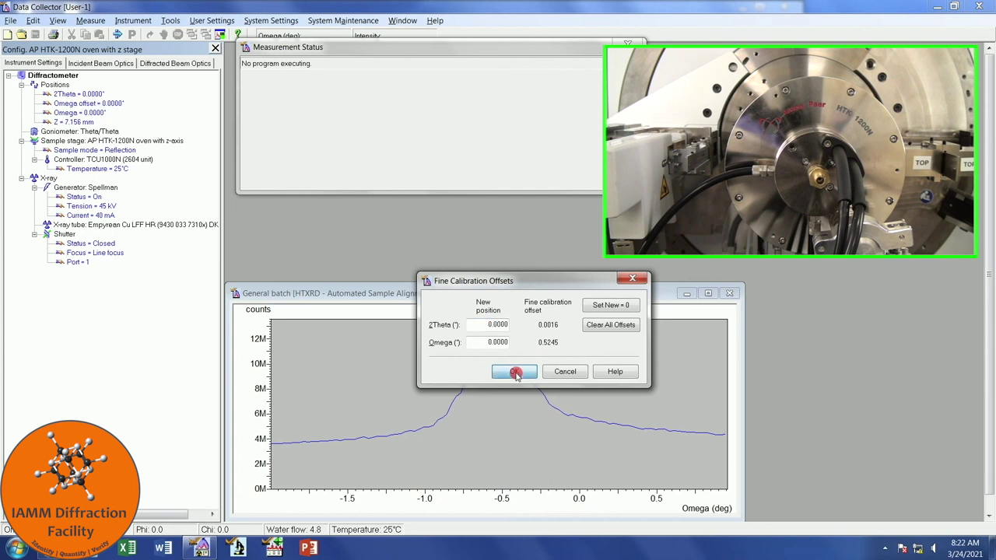
click(516, 373)
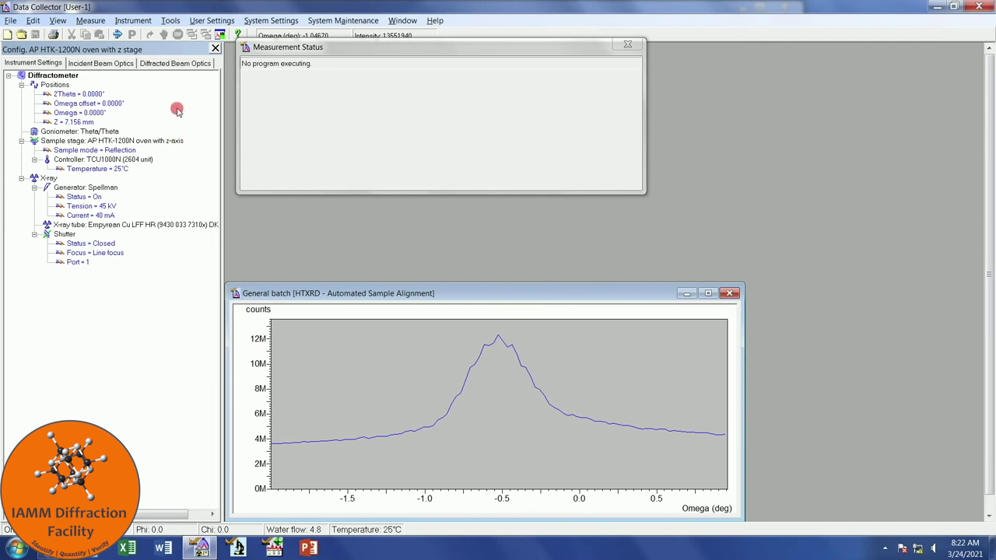
Step: Reconnect the TCU1000N temperature controller on COM port 4, then close its communication details
click(170, 21)
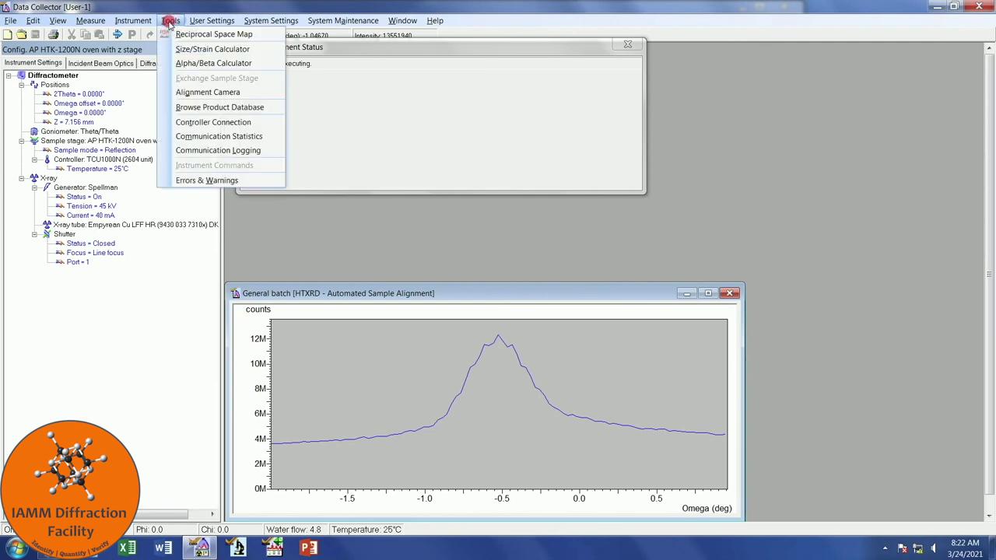
click(258, 123)
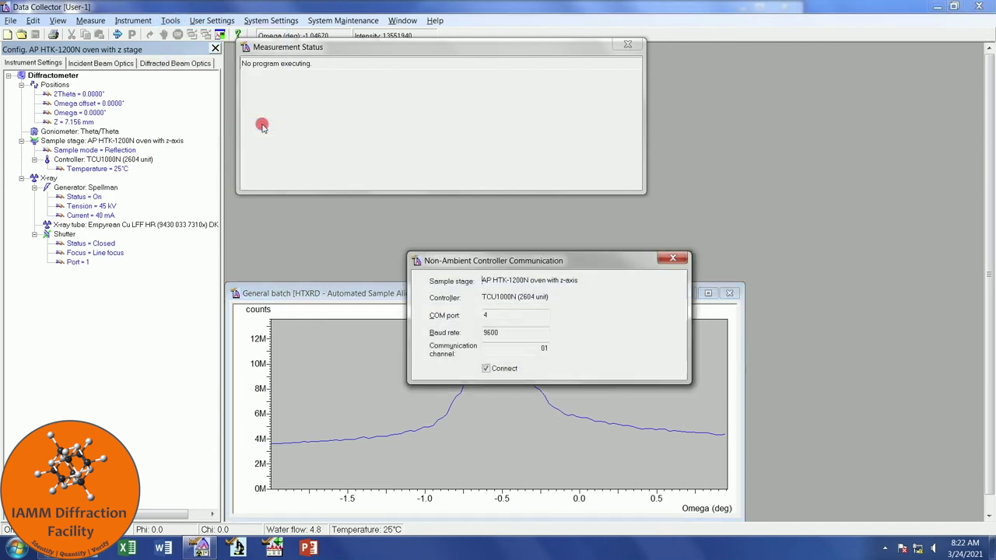
click(485, 368)
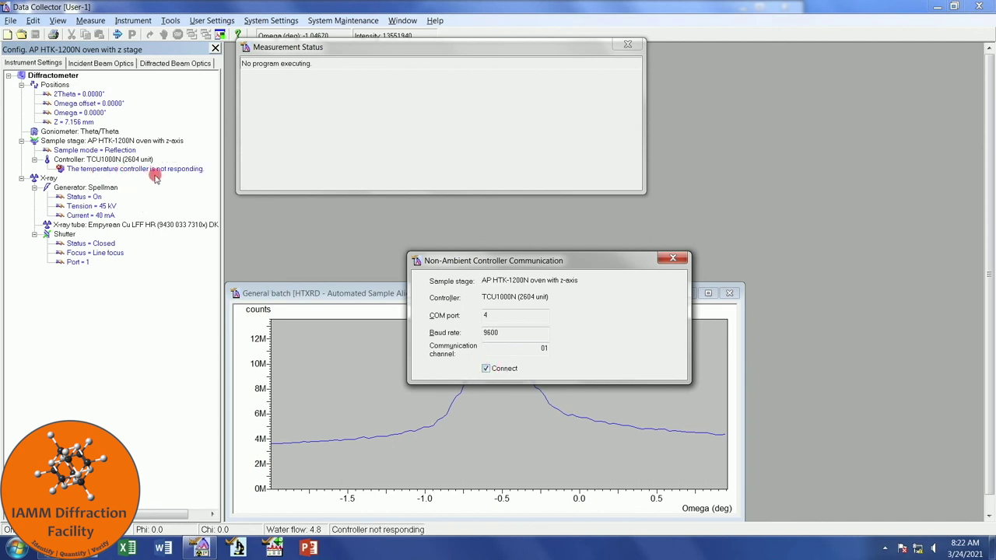
click(485, 368)
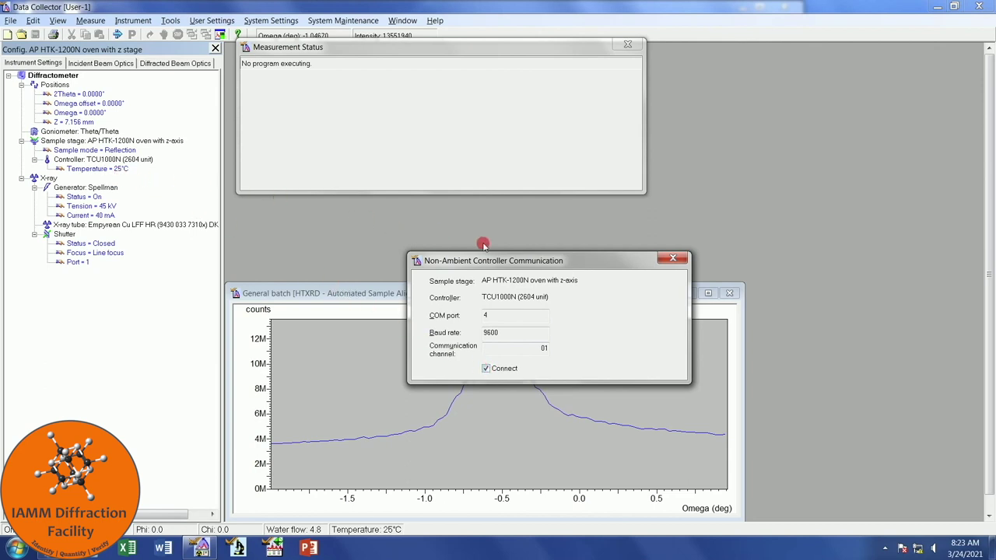
click(672, 260)
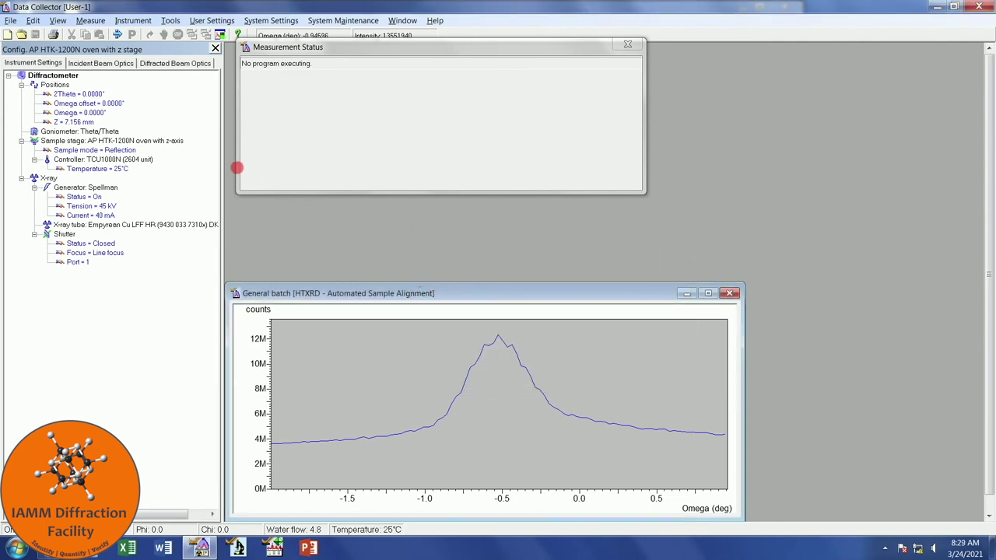
Step: Set the incident divergence slit aperture to 1/4° and the anti-scatter slit to Fixed 1/2°
click(104, 65)
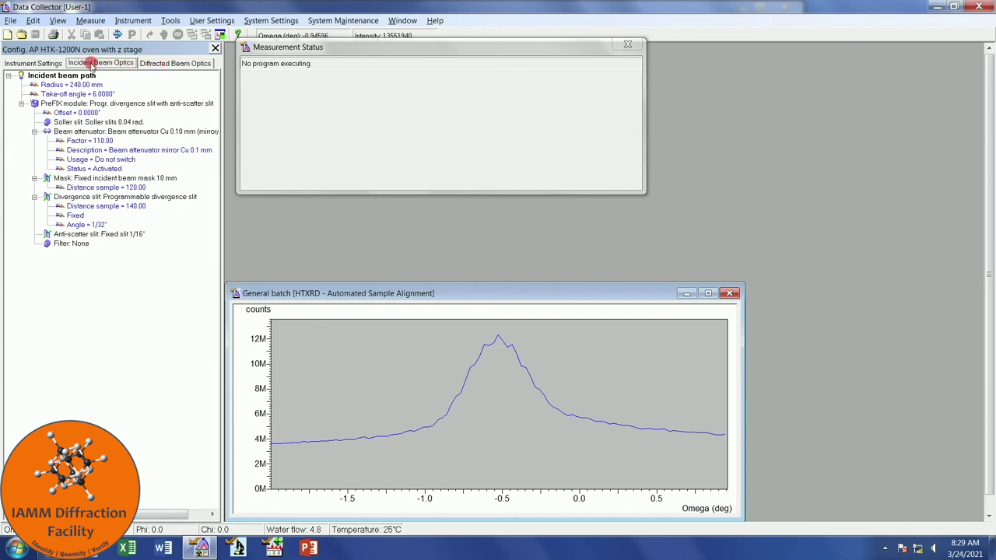
double_click(145, 104)
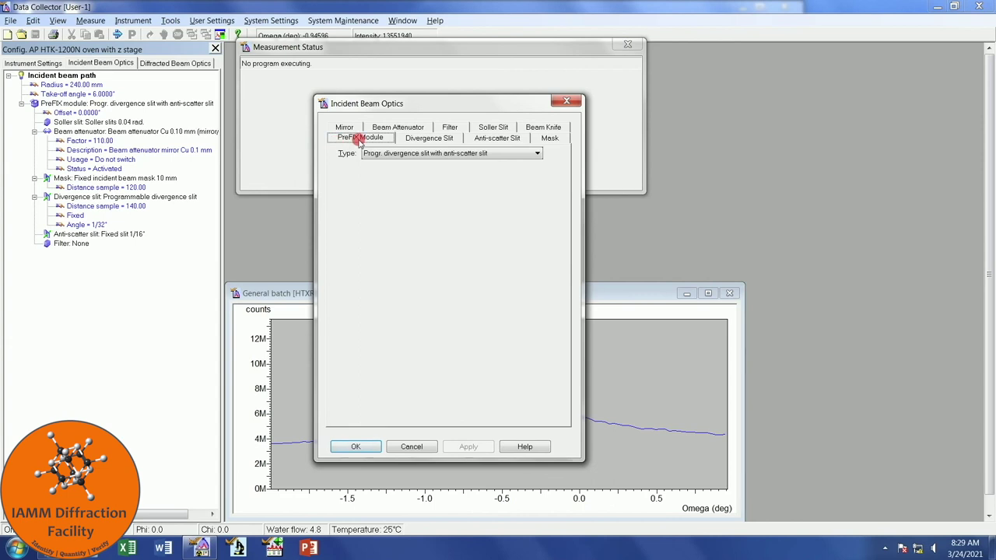
click(426, 138)
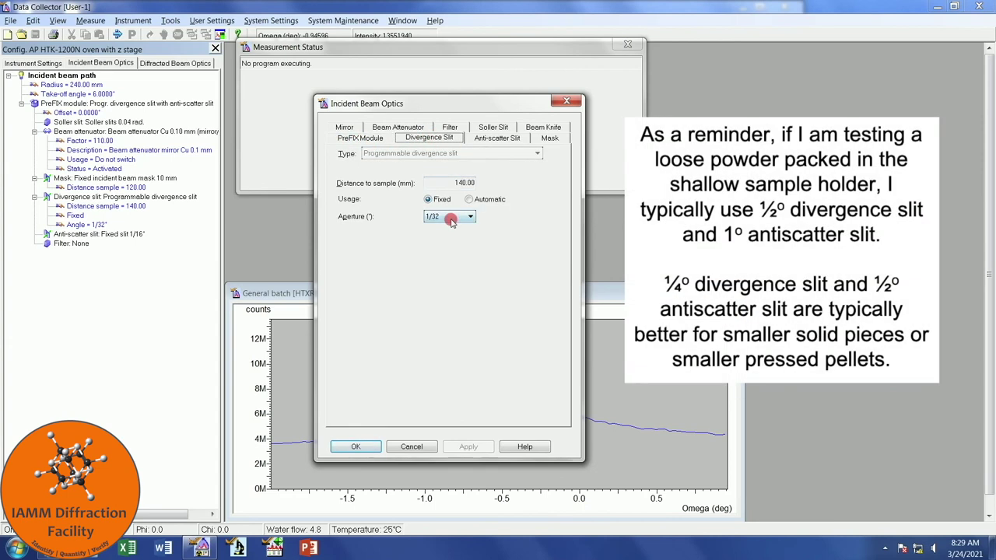
click(452, 217)
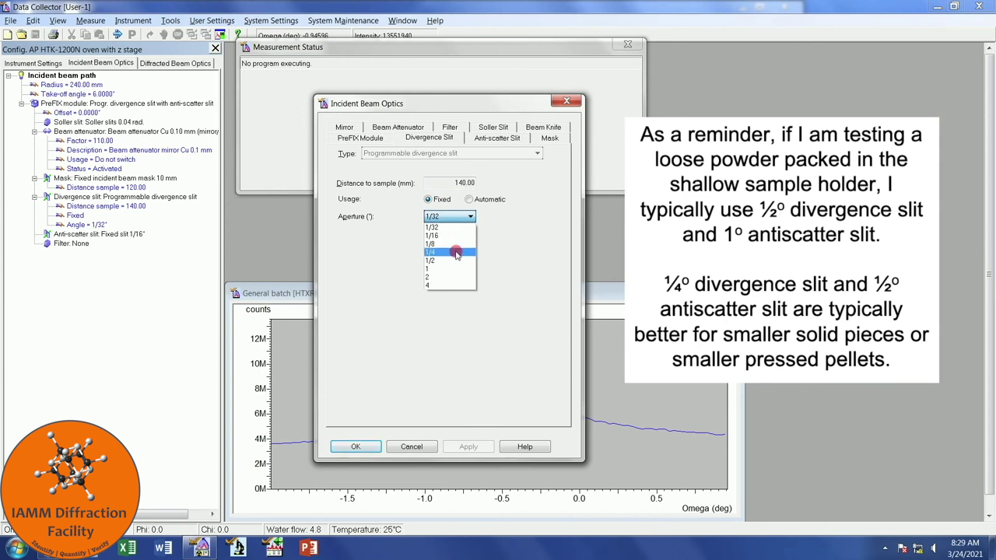
click(456, 254)
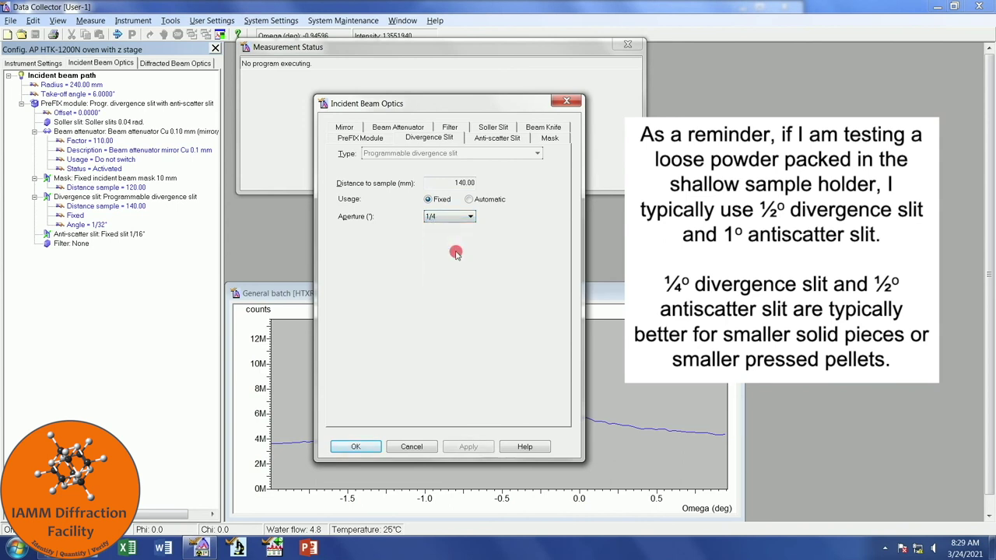
click(496, 139)
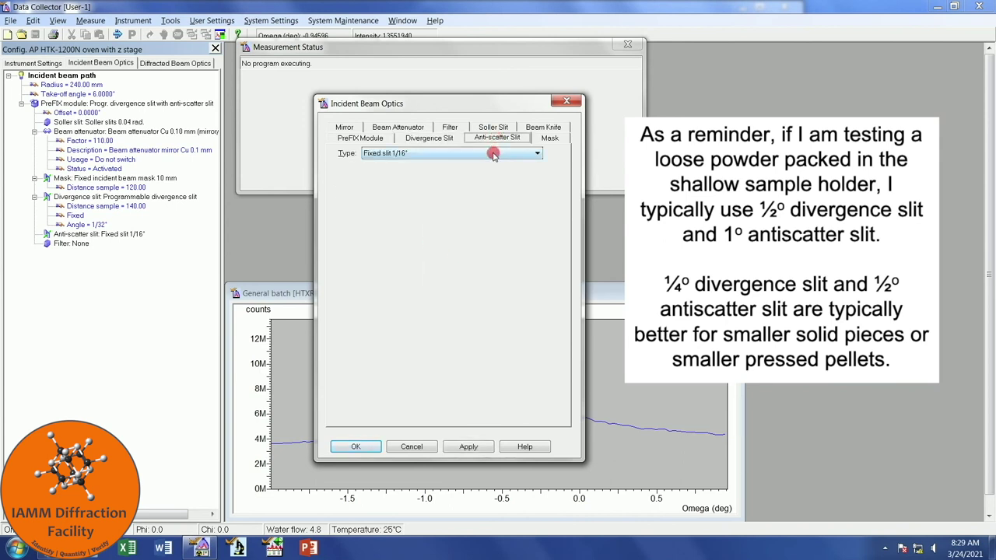
click(493, 155)
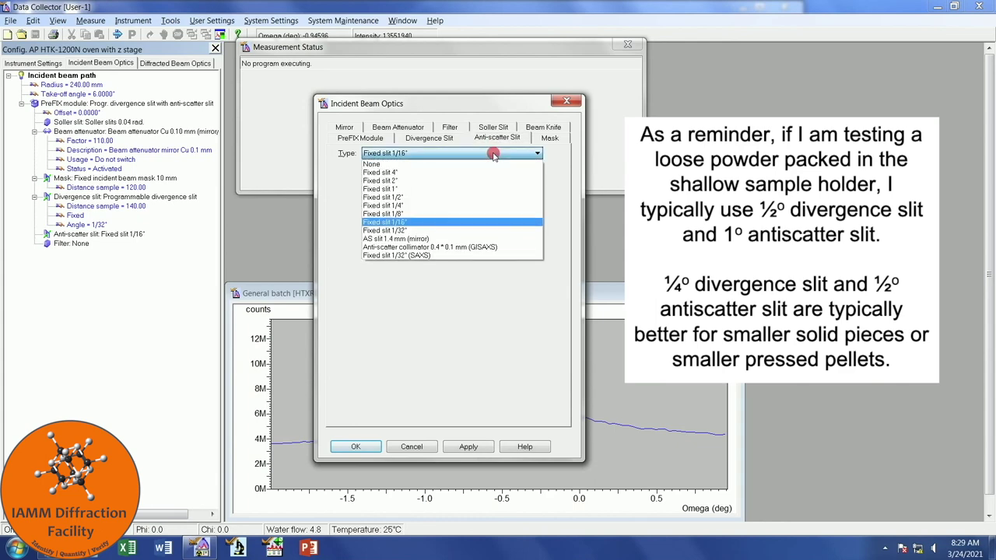
click(465, 198)
Step: Set the incident beam attenuator to None and accept the optics changes and warning
click(551, 137)
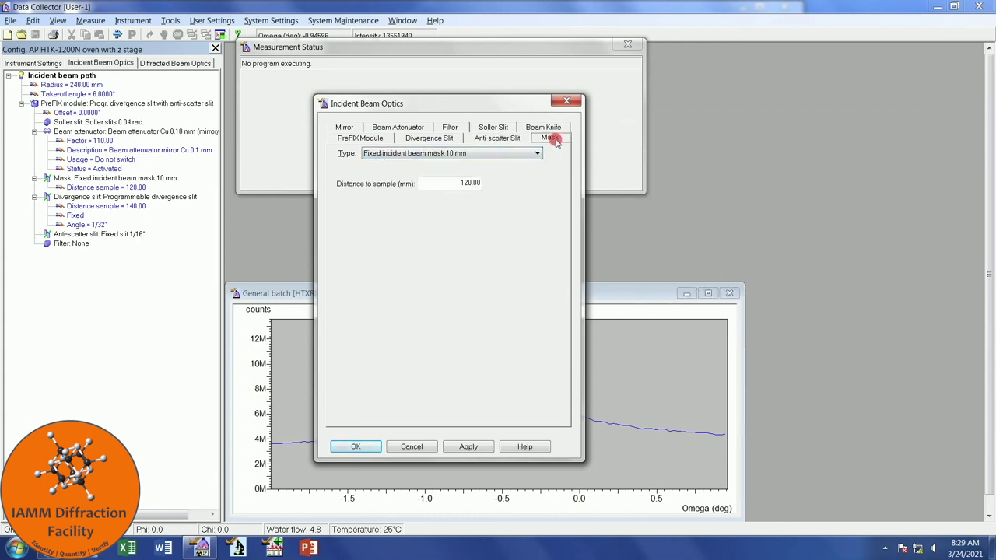
click(554, 128)
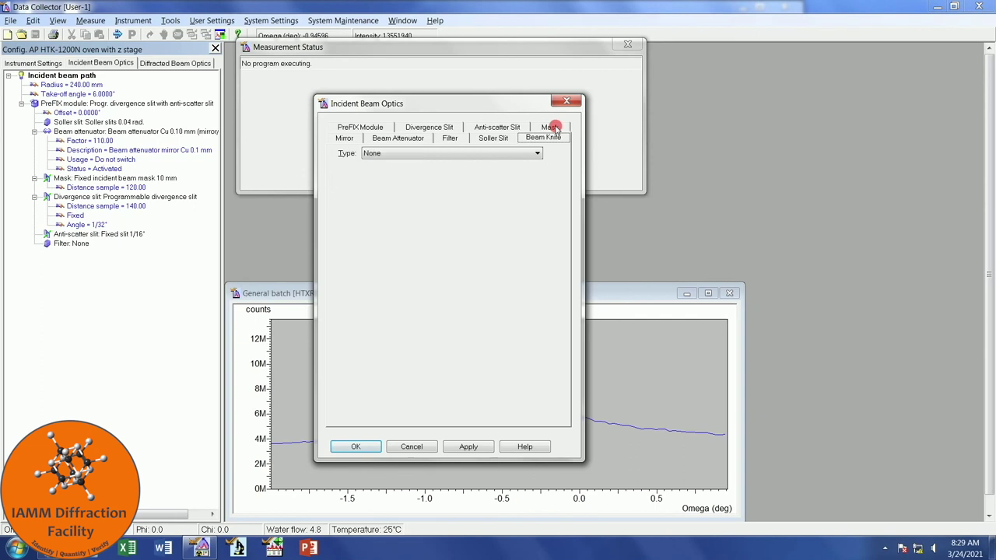
click(492, 139)
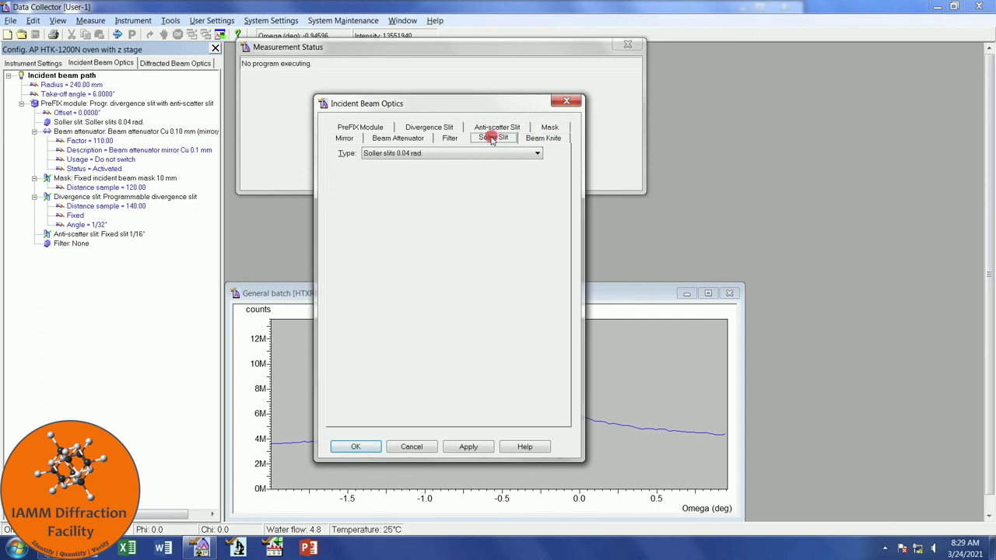
click(454, 140)
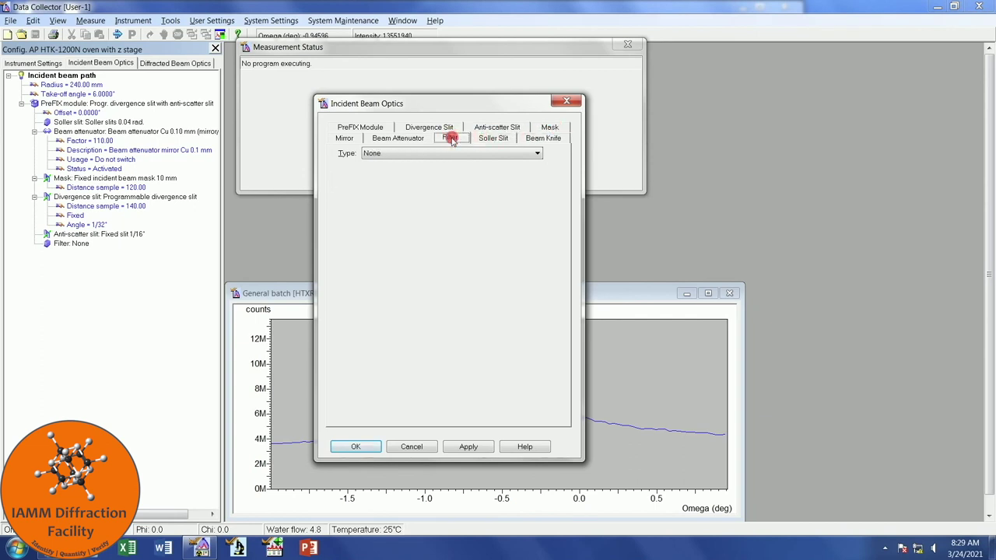
click(401, 140)
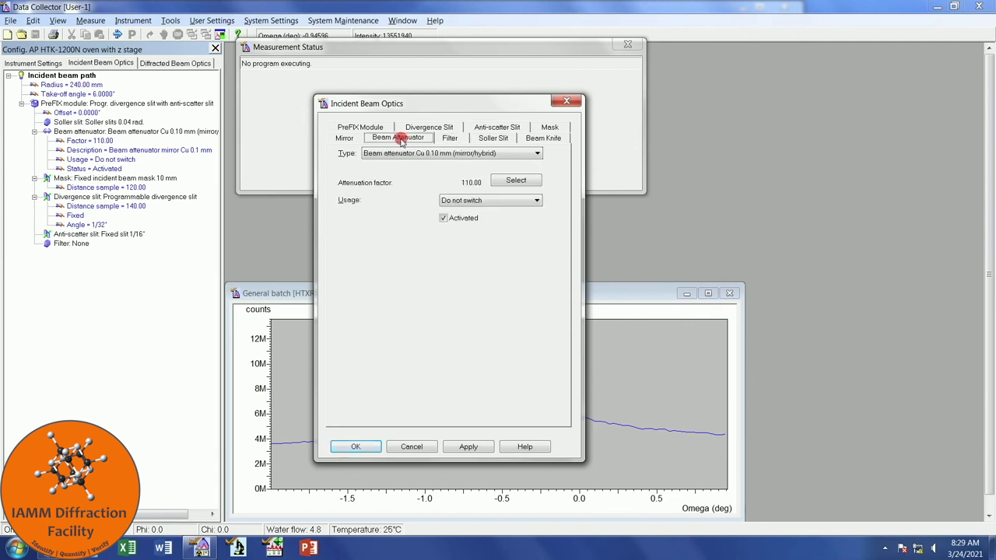
click(400, 154)
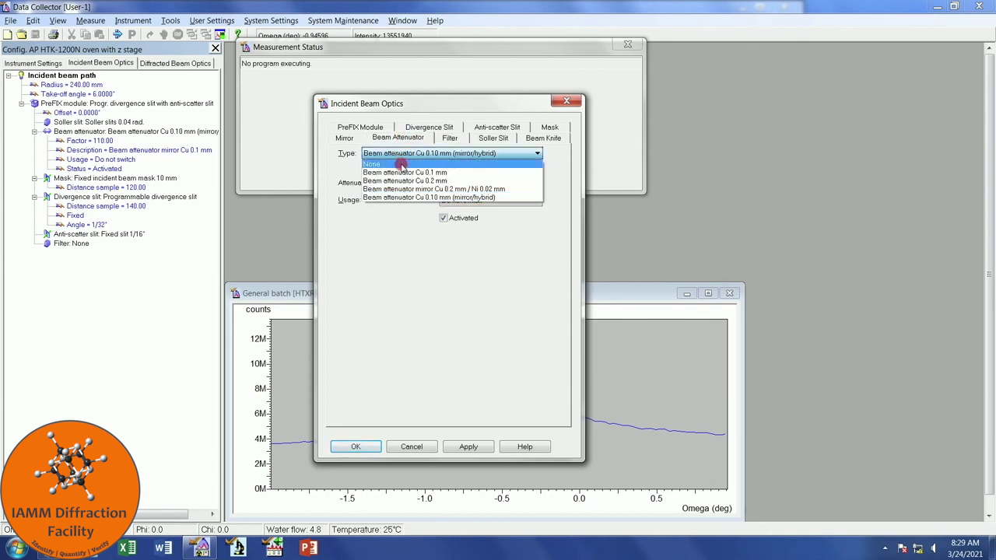
click(402, 166)
click(344, 139)
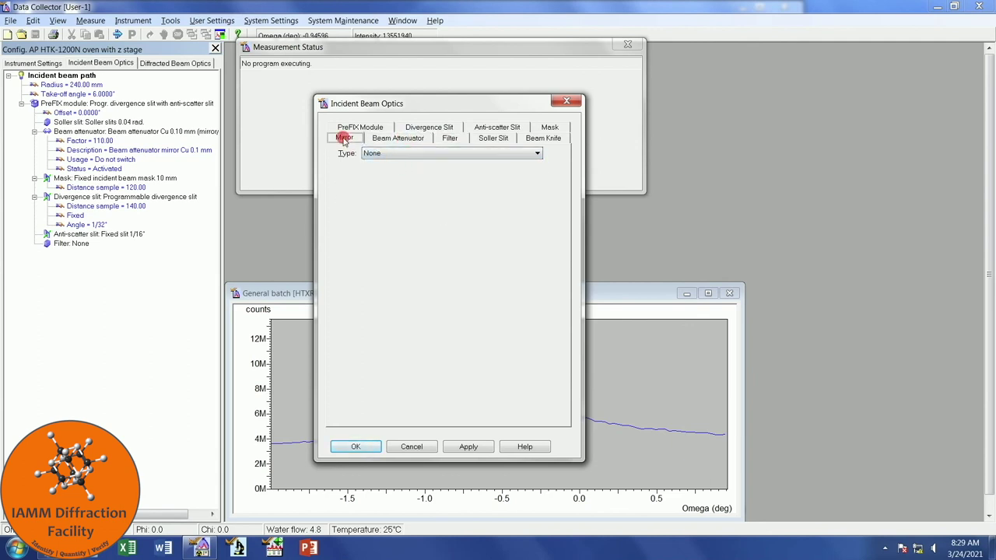
click(357, 447)
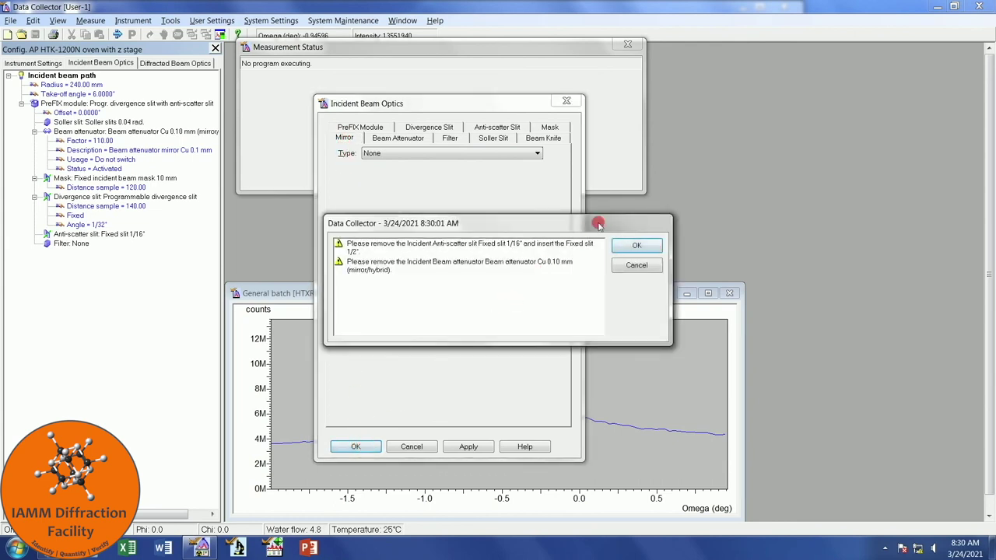
click(635, 245)
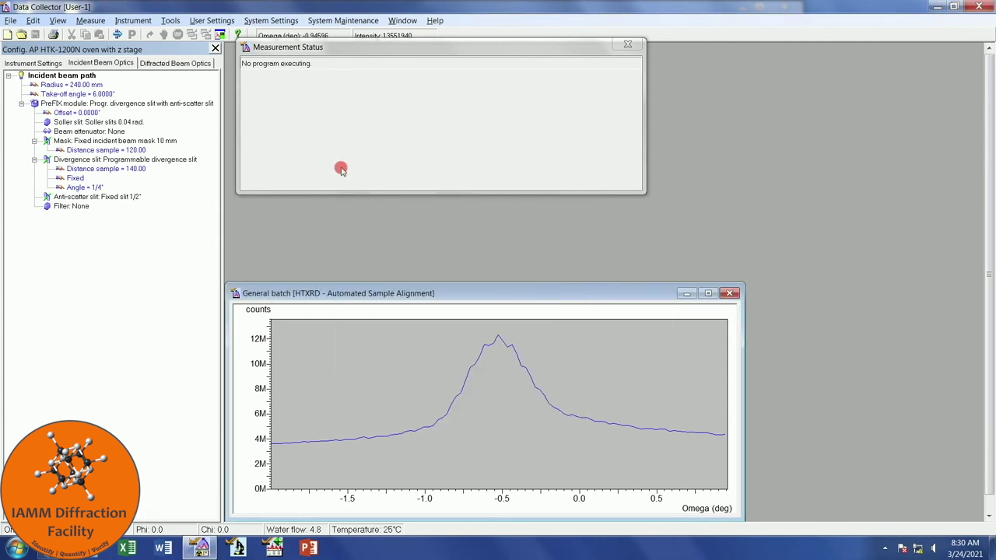
Step: Switch the diffracted-beam detector to Scanning line detector (1D) mode
click(168, 63)
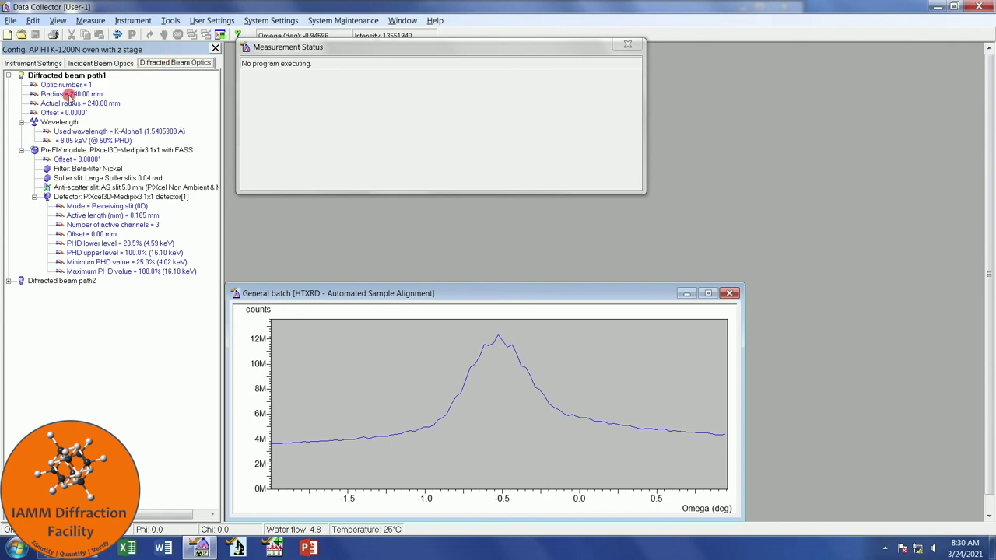
double_click(68, 95)
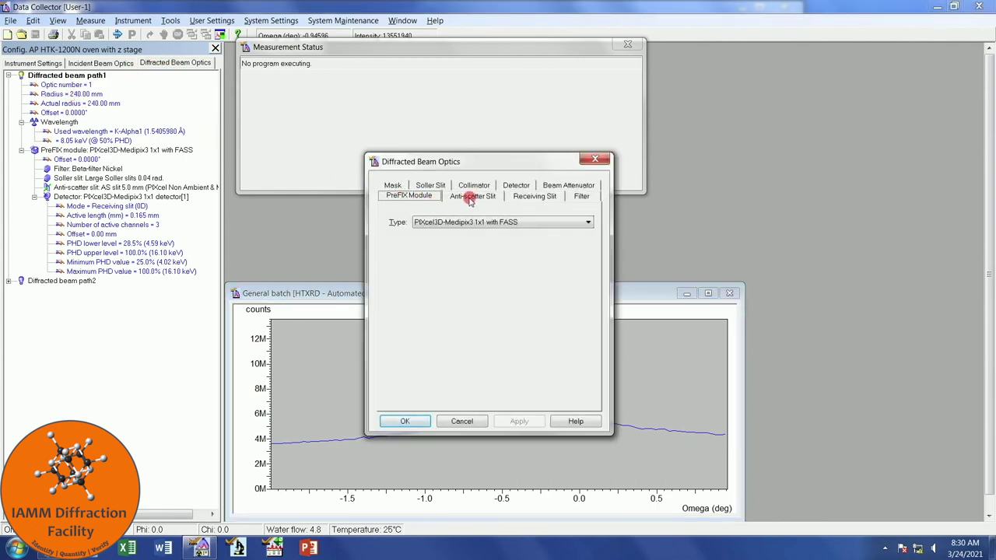
click(443, 222)
click(484, 196)
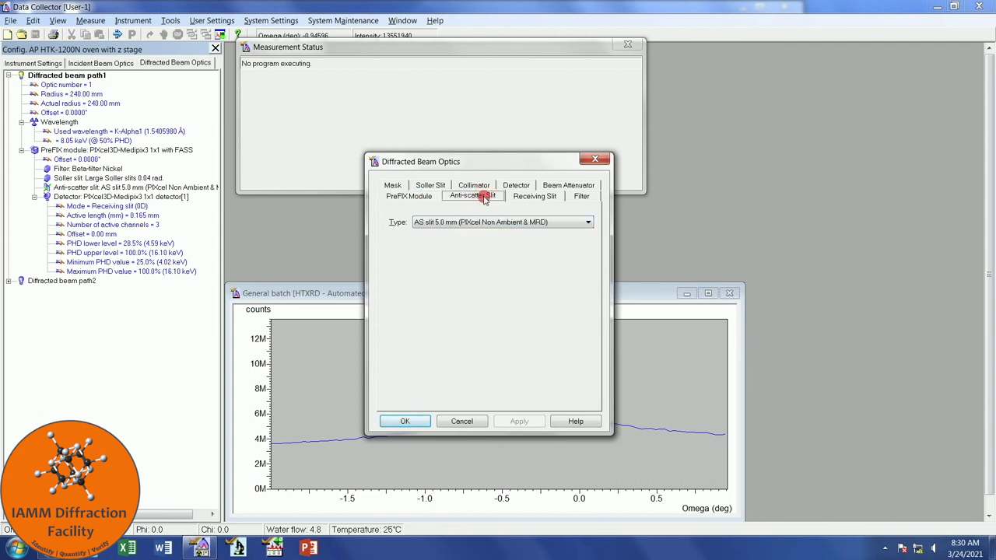
click(557, 199)
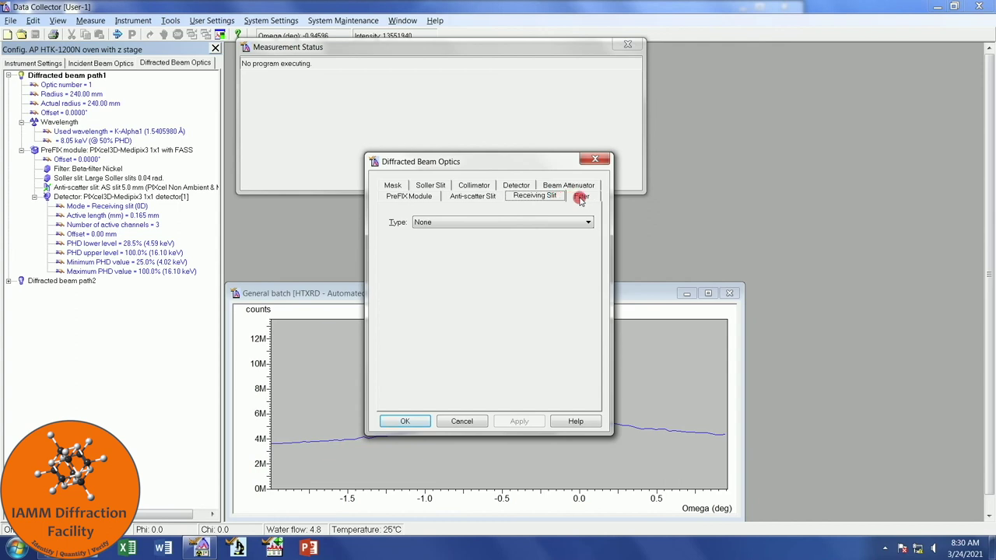
click(585, 197)
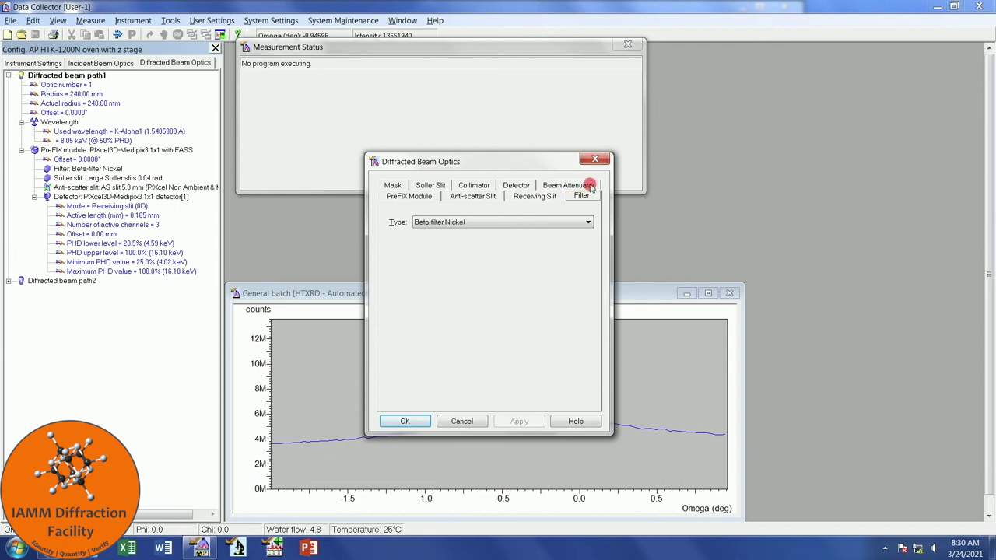
click(590, 187)
click(582, 196)
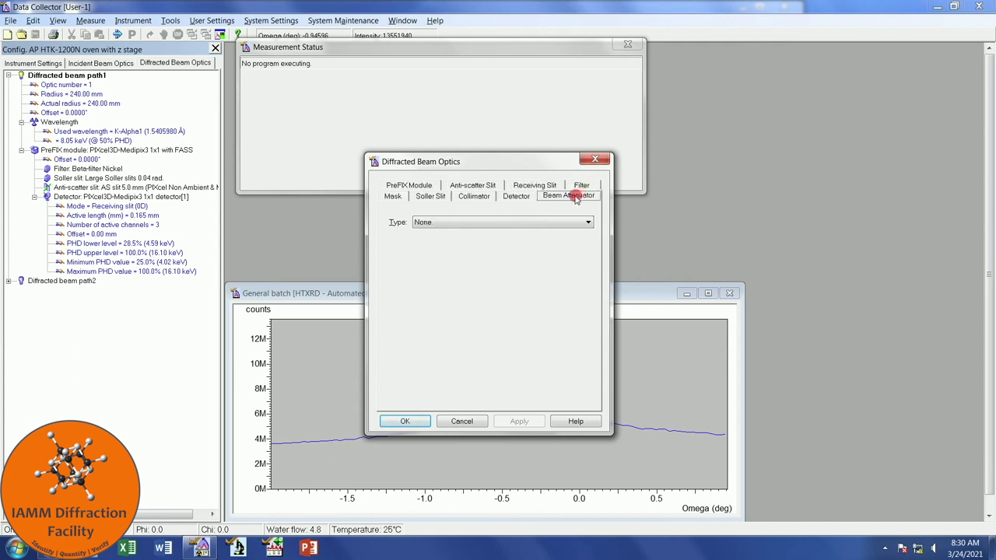
click(516, 197)
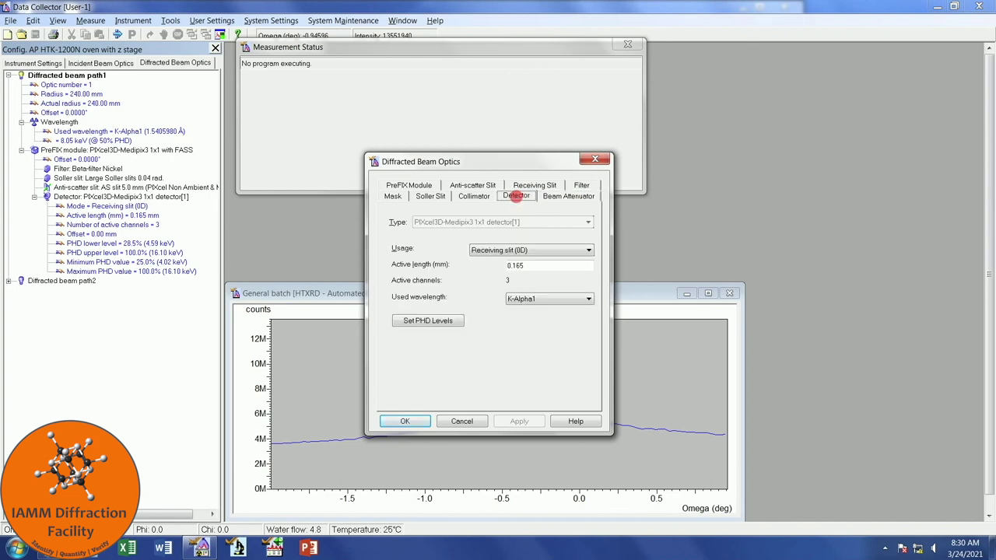
click(540, 250)
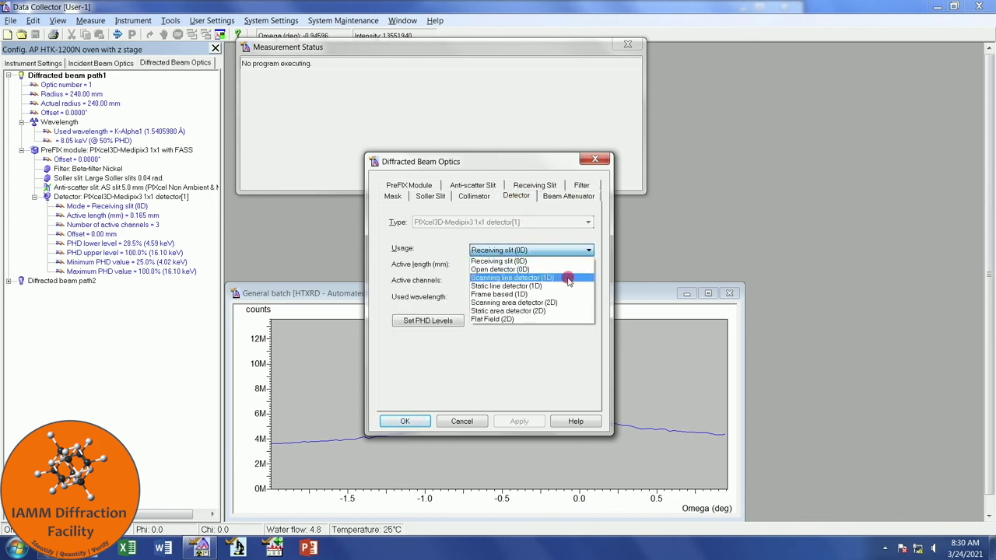
click(567, 277)
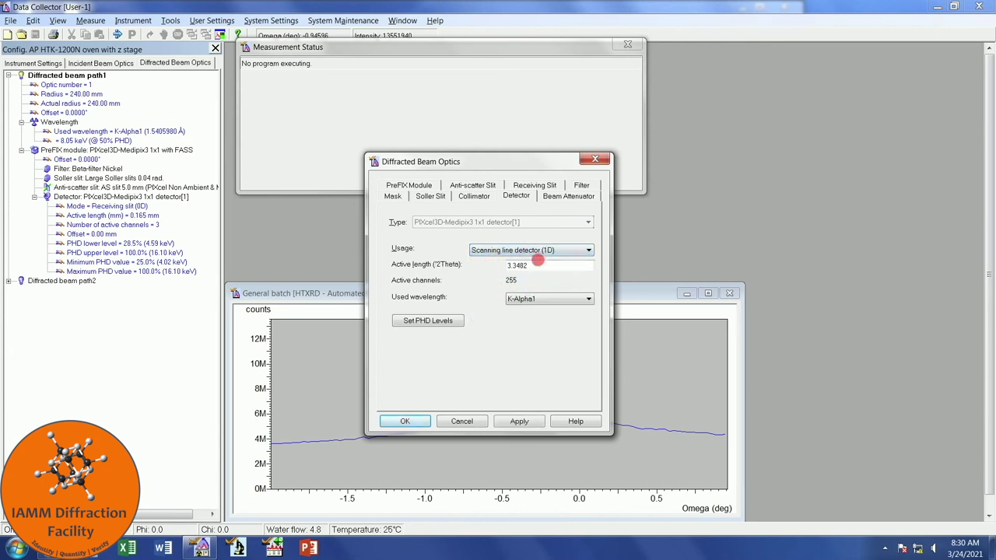
Step: Keep the diffracted Soller slits at Large 0.04 rad and apply the diffracted optics
click(473, 196)
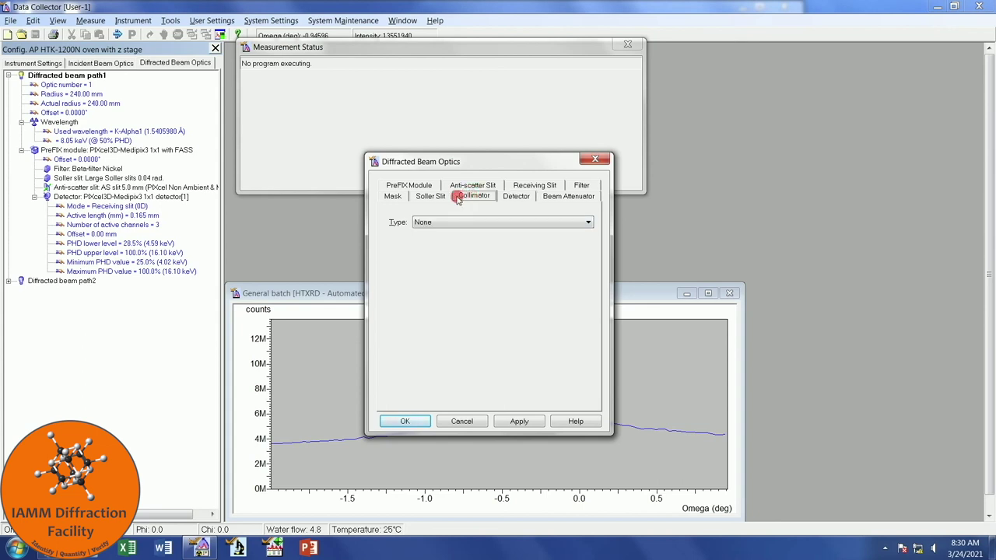
click(433, 196)
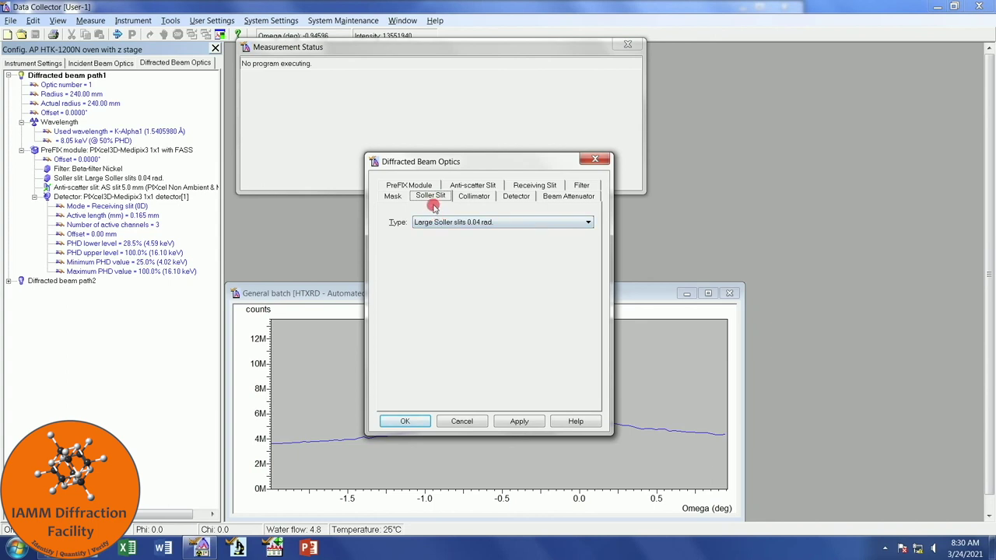
click(440, 223)
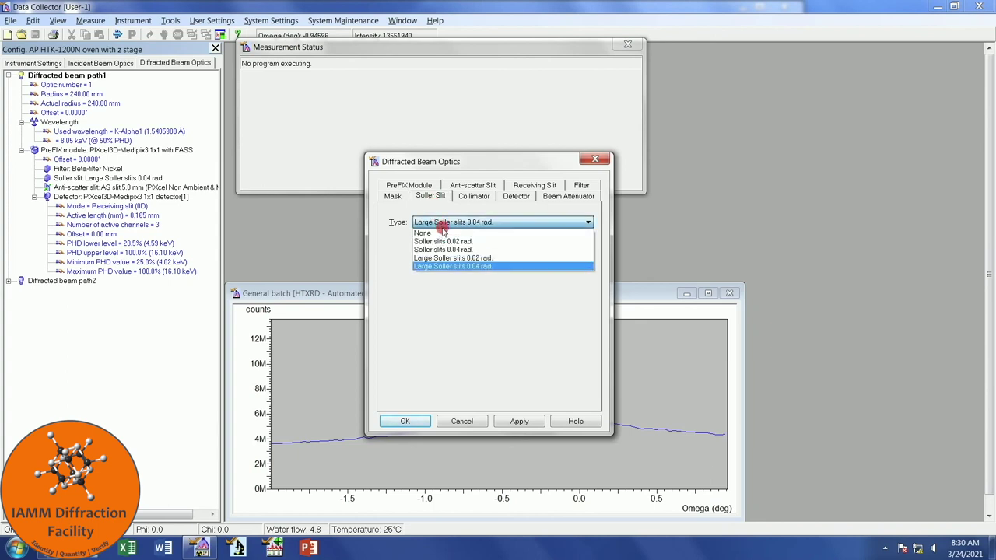
click(442, 233)
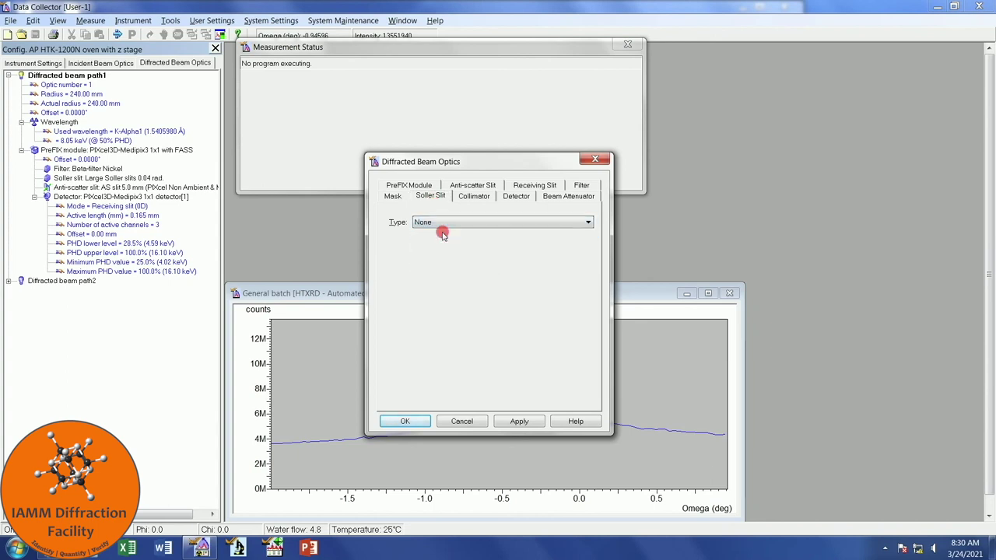
click(439, 223)
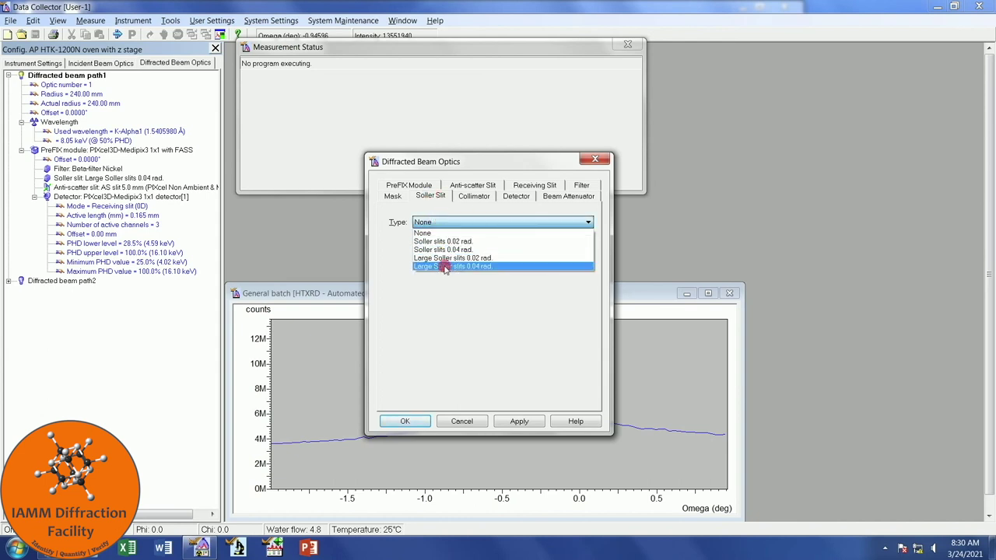
click(445, 266)
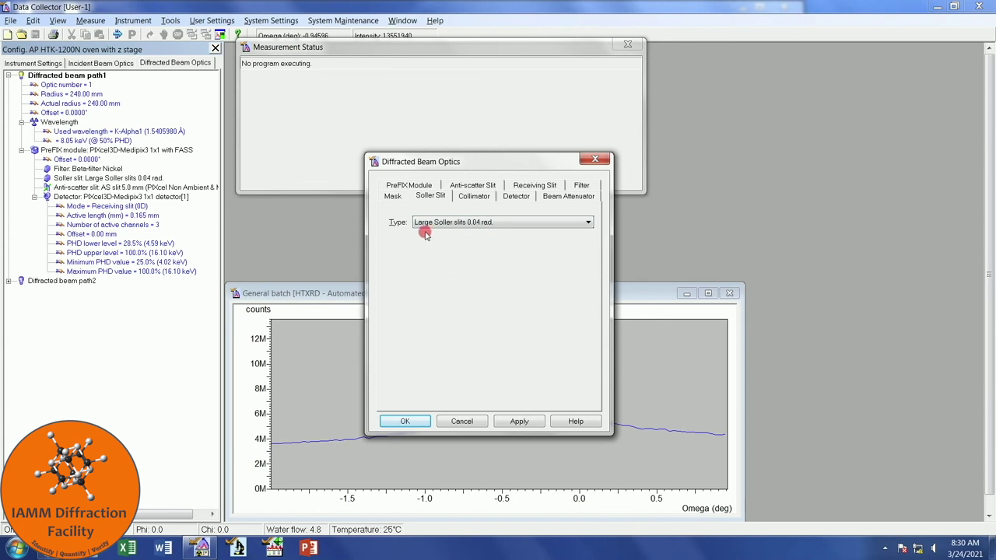
click(393, 196)
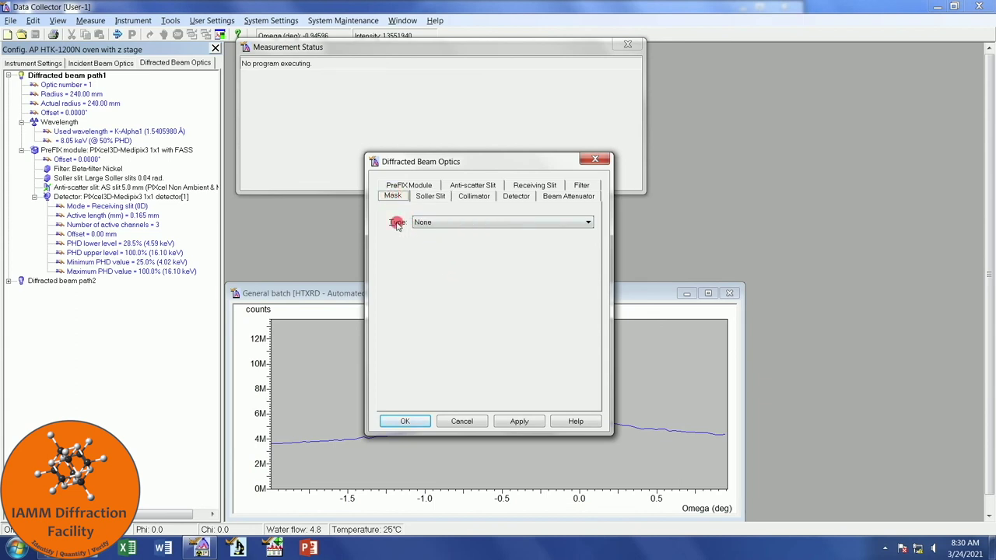
click(404, 421)
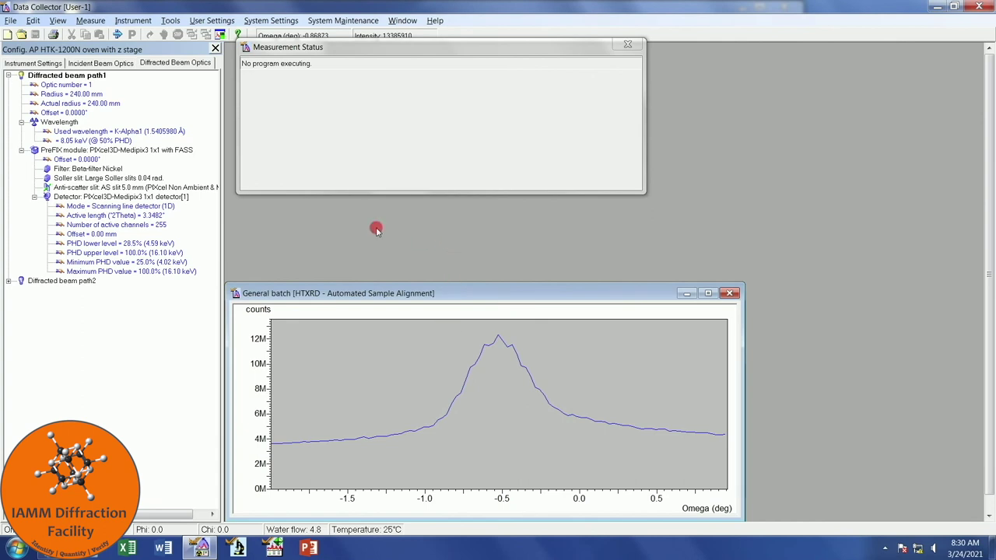
Step: Choose AP HTK-1200N Oven (air) as the Temperature sample stage height control model
click(34, 62)
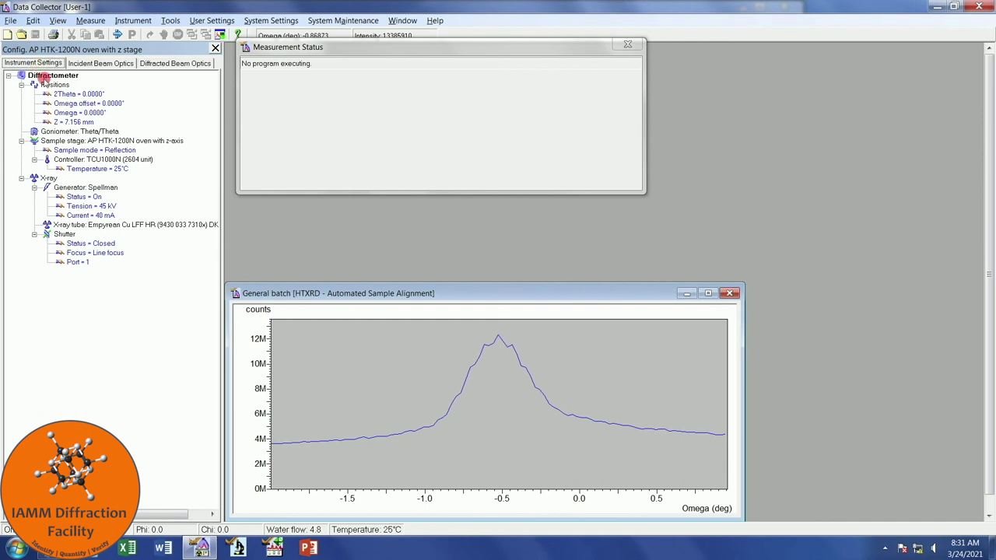
double_click(91, 168)
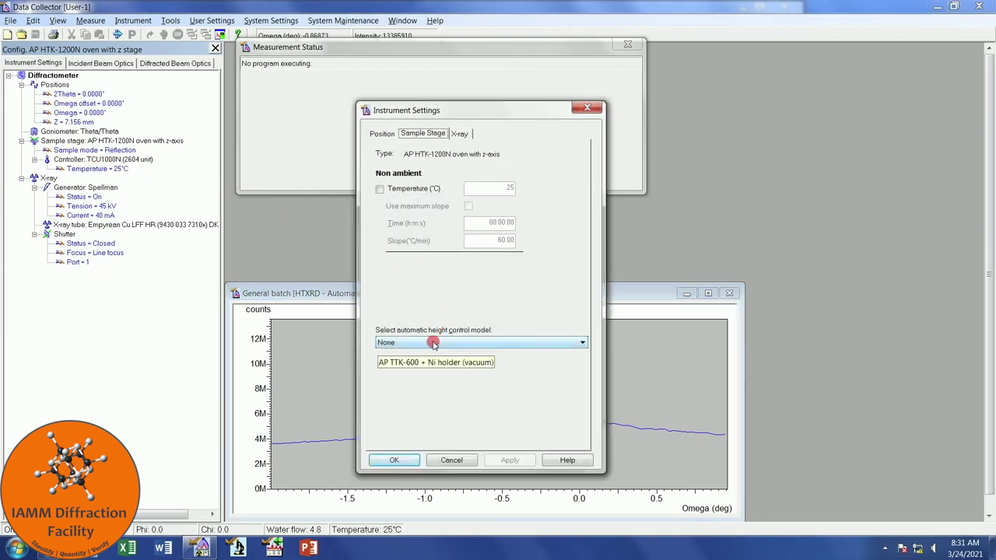
click(481, 344)
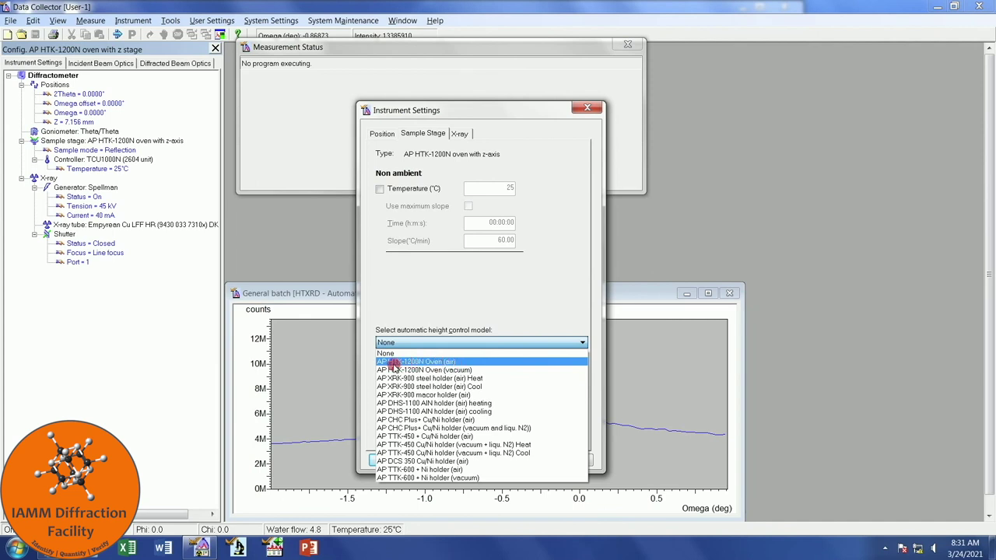
click(458, 363)
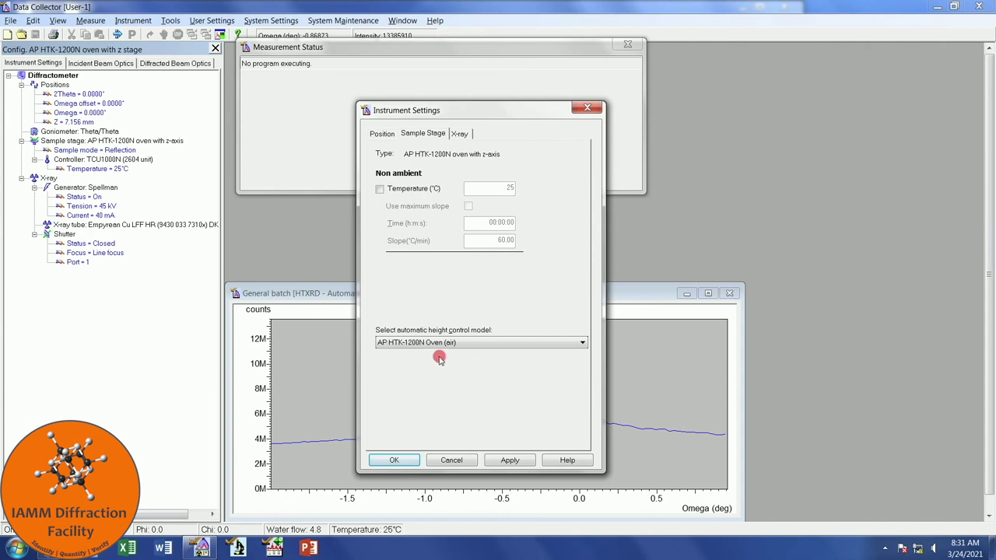
click(396, 460)
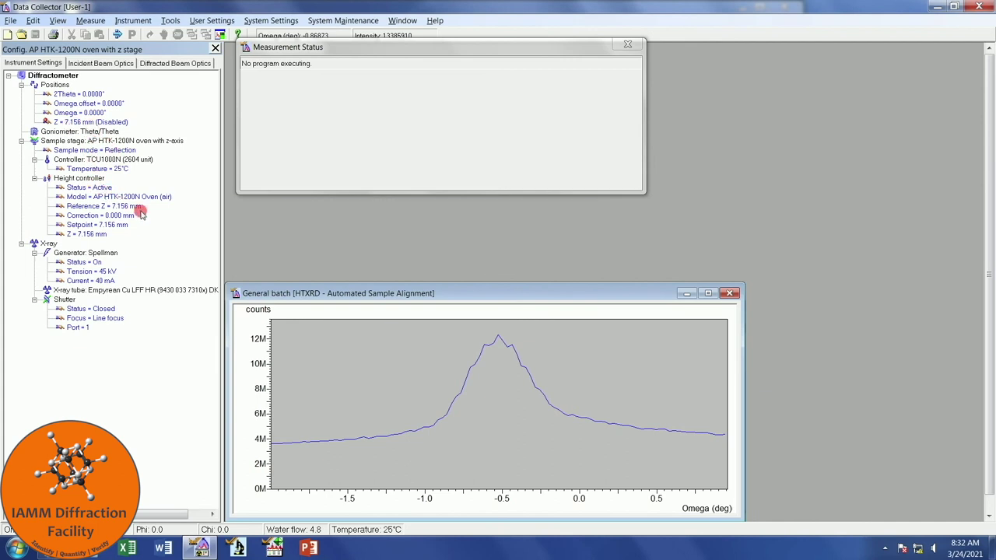
Step: Switch the Sample Stage height model to None, then back to AP HTK-1200N Oven (air)
double_click(92, 189)
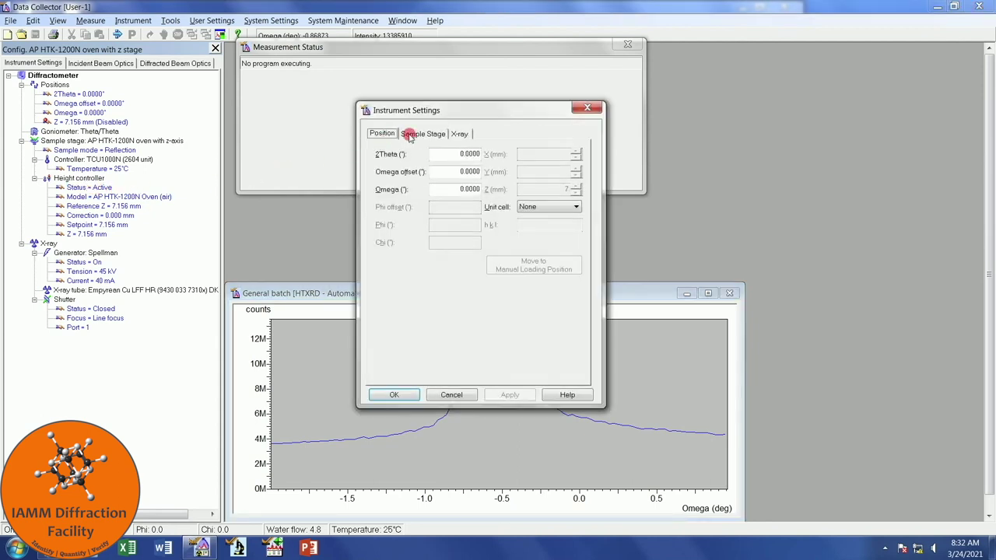
click(427, 135)
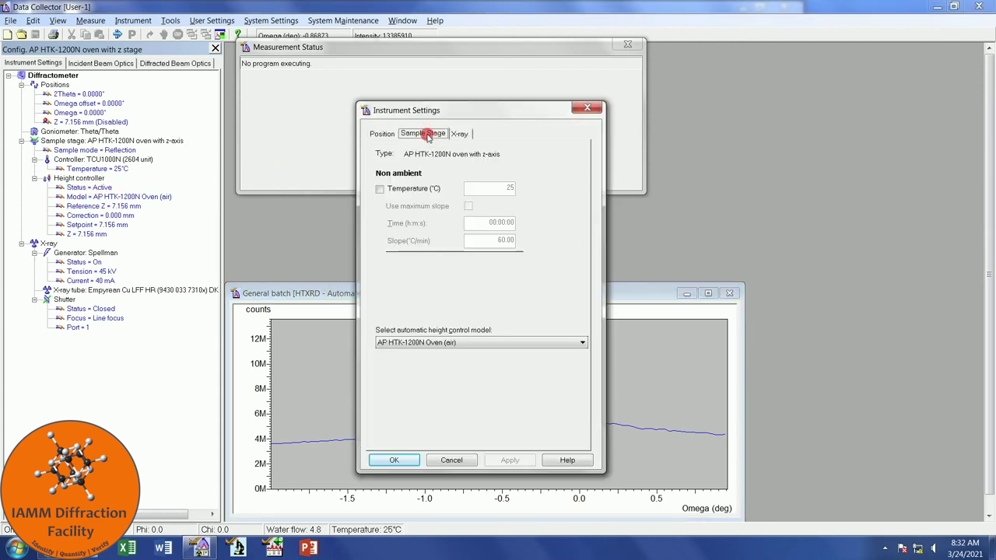
click(484, 344)
click(485, 351)
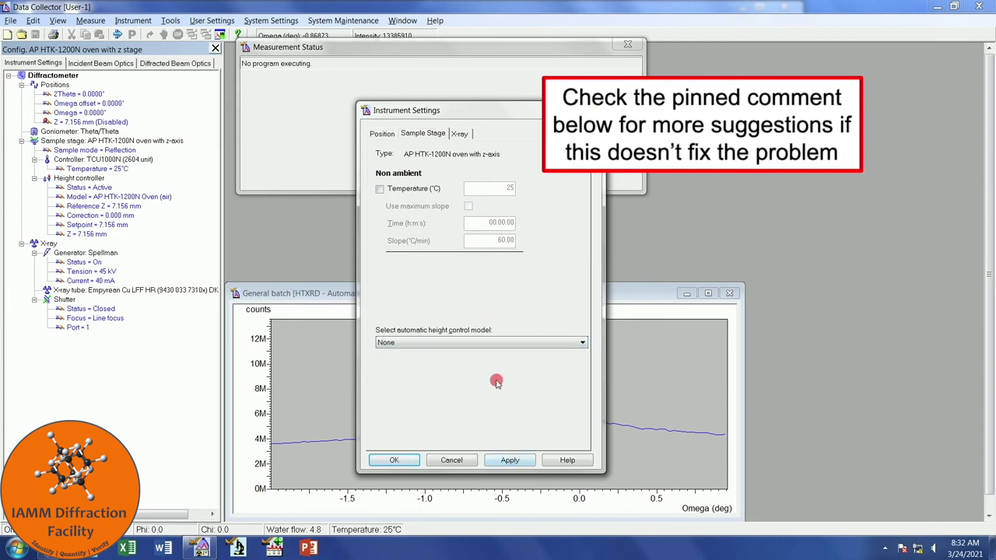
click(478, 342)
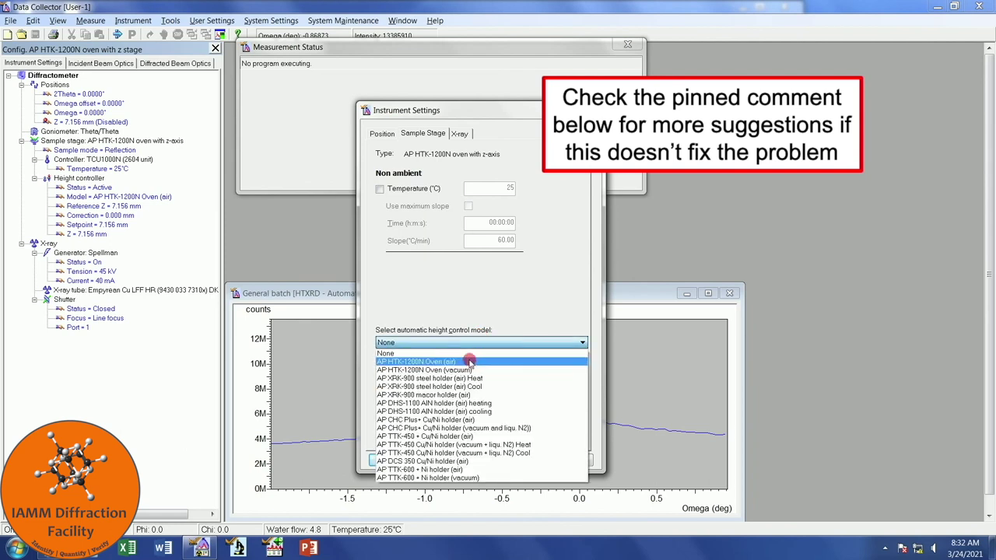
click(470, 362)
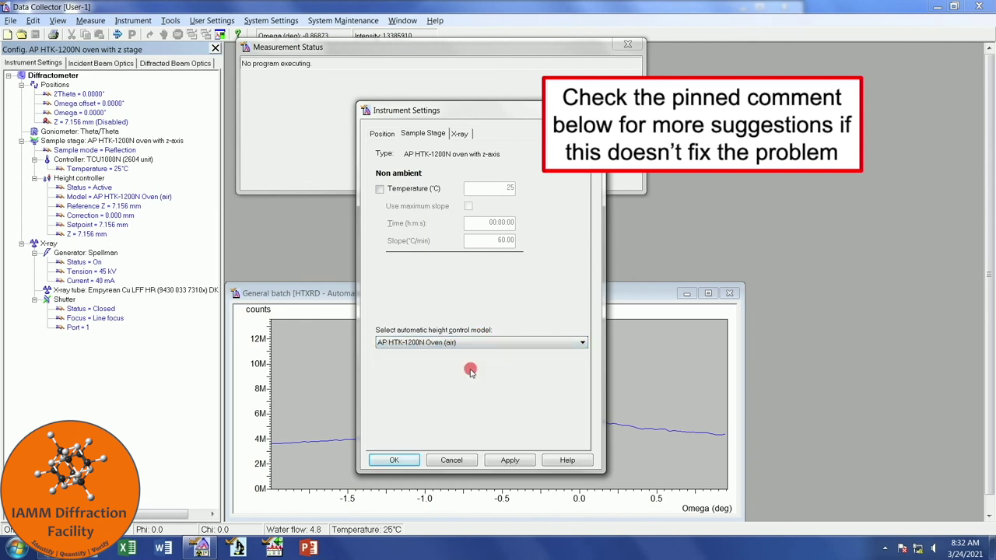
click(394, 460)
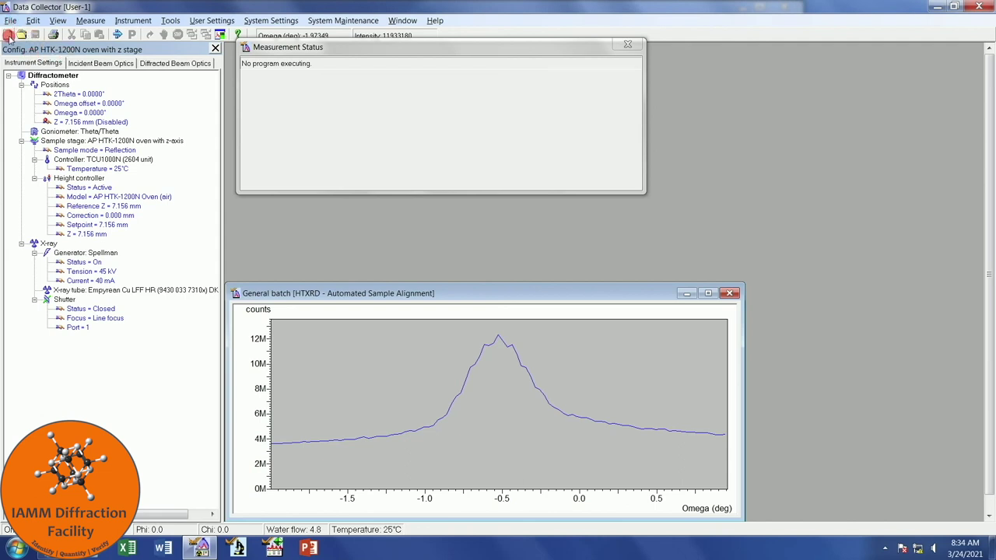
Step: Start a new program with Program type set to Absolute scan
click(11, 21)
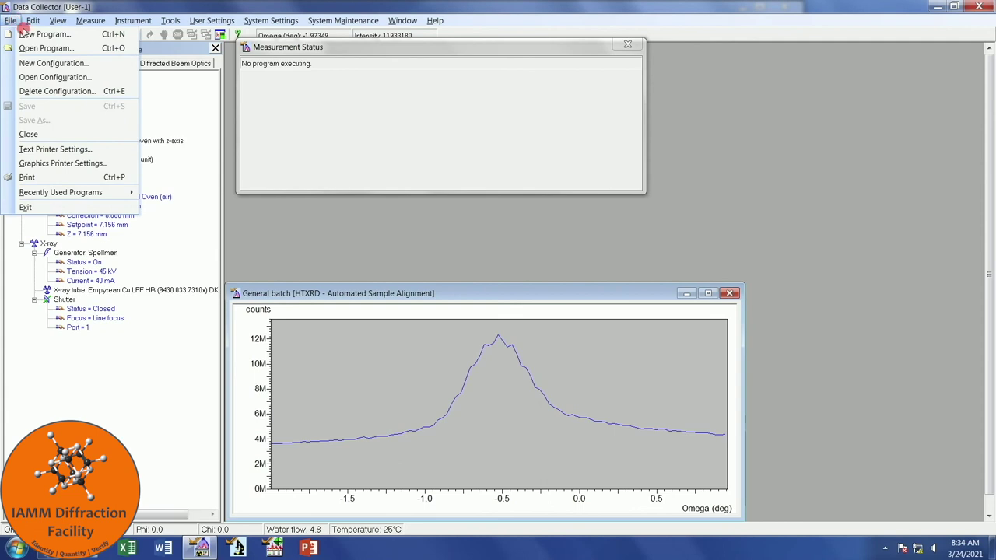
click(35, 34)
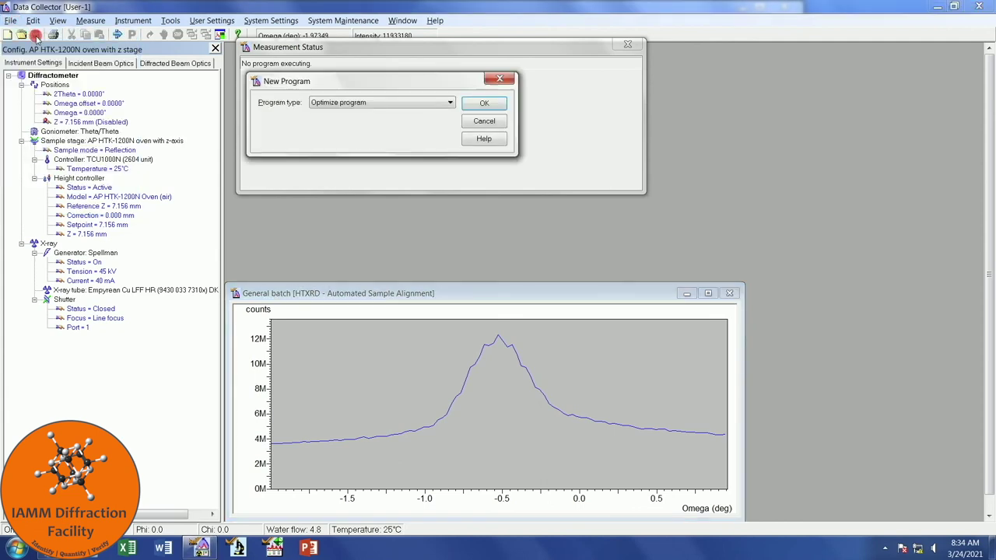
click(389, 103)
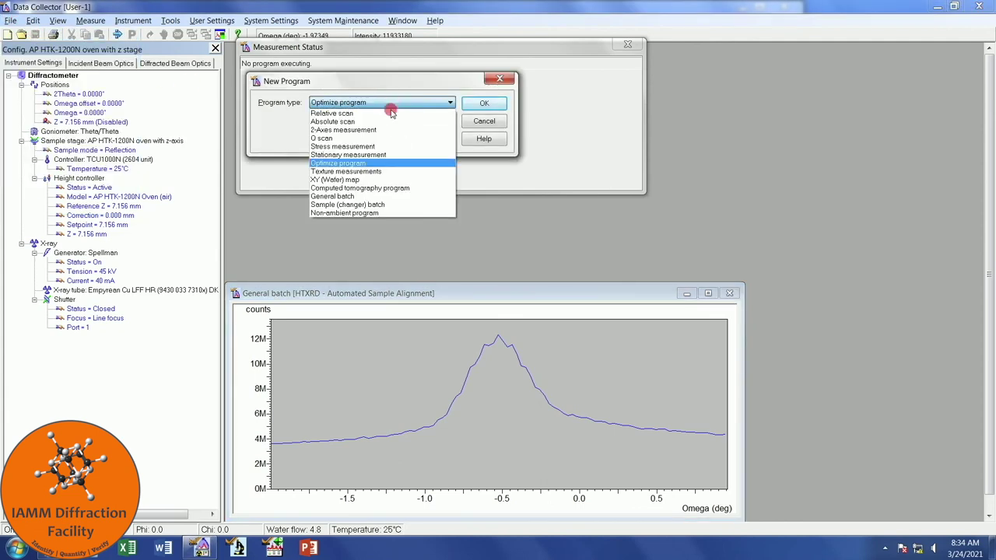
click(391, 123)
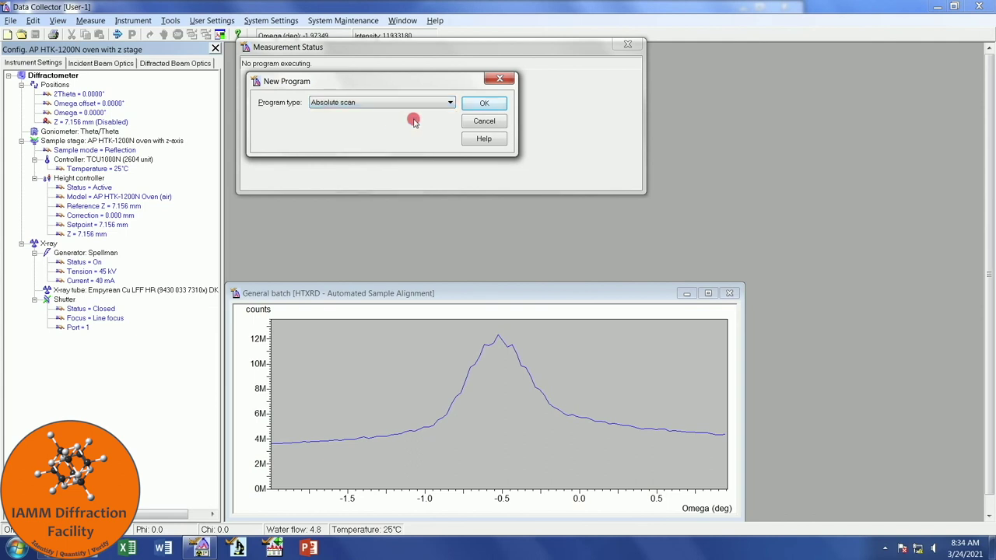
click(486, 104)
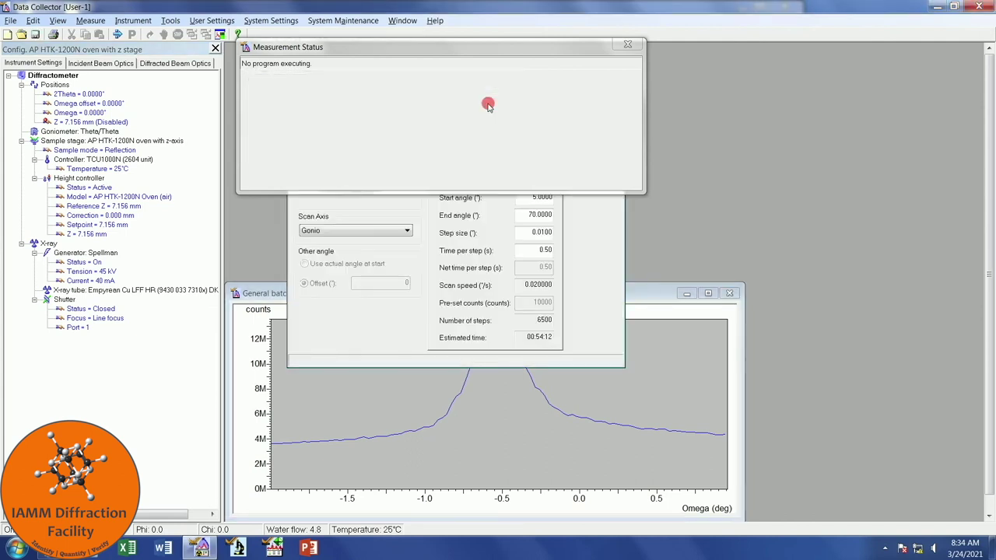
Step: Set the scan's diffracted-path detector to PIXcel3D-Medipix3 1x1
click(627, 46)
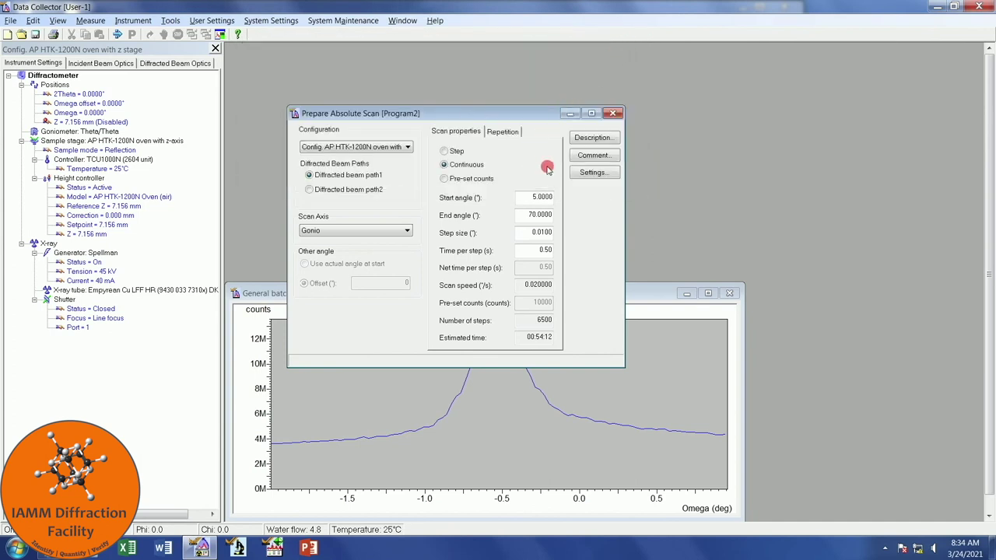
click(597, 174)
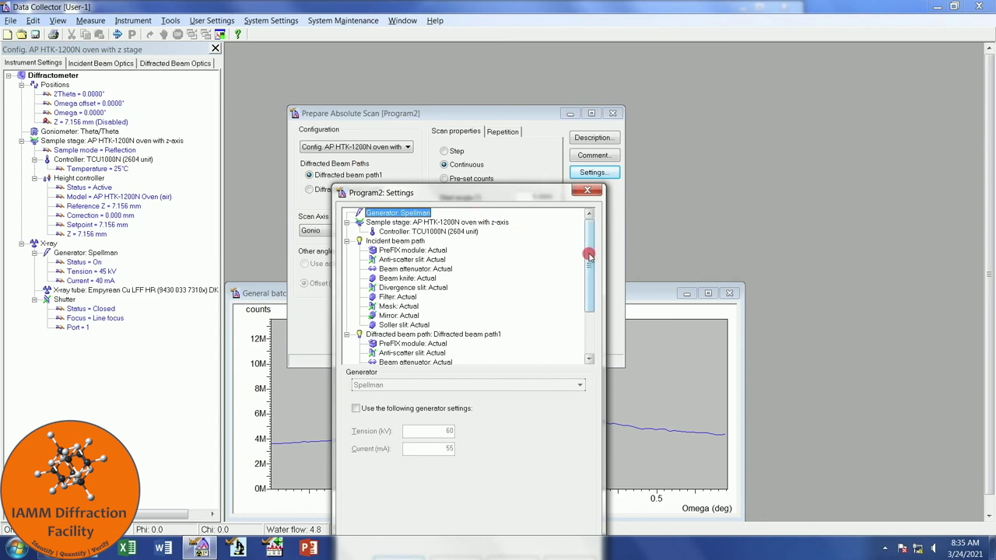
drag(588, 256, 578, 309)
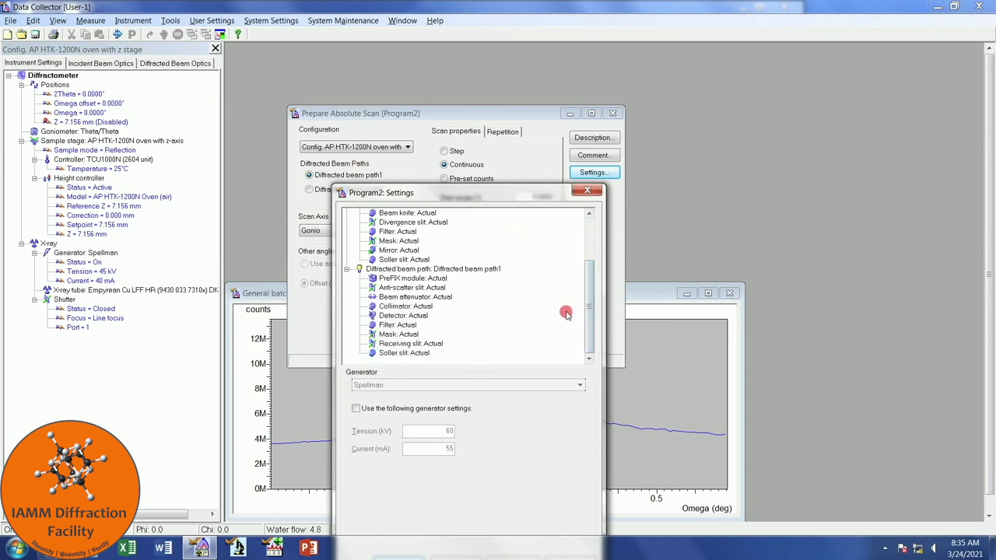
click(421, 315)
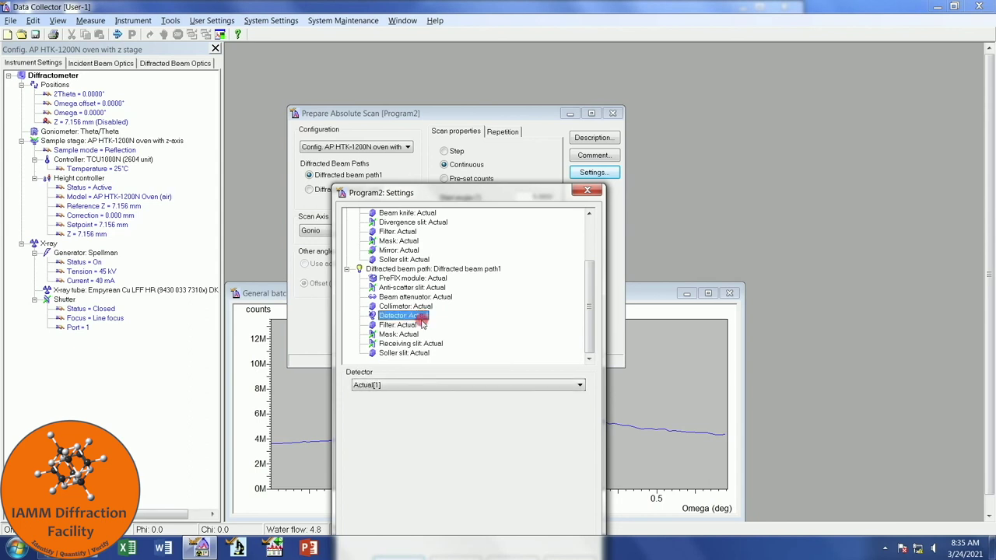
click(411, 385)
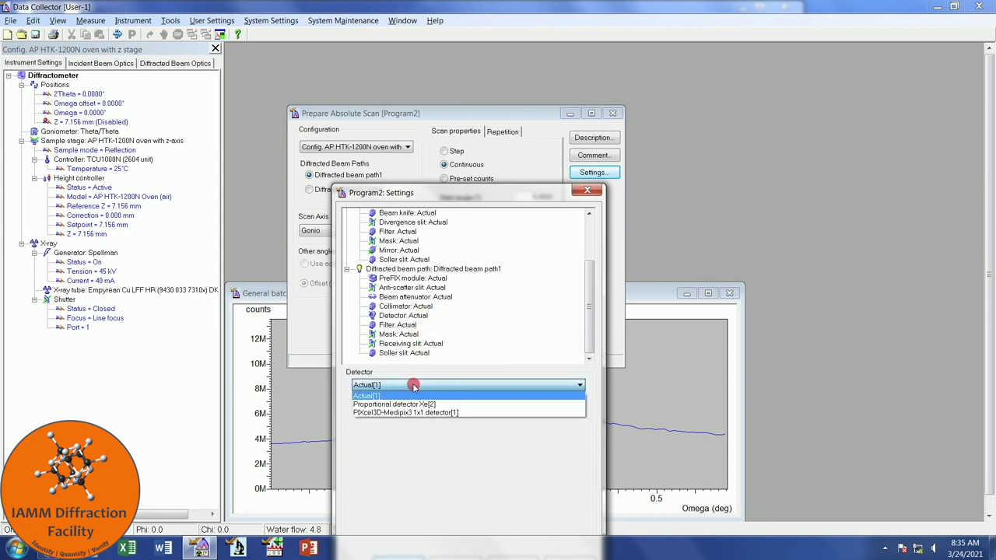
click(376, 413)
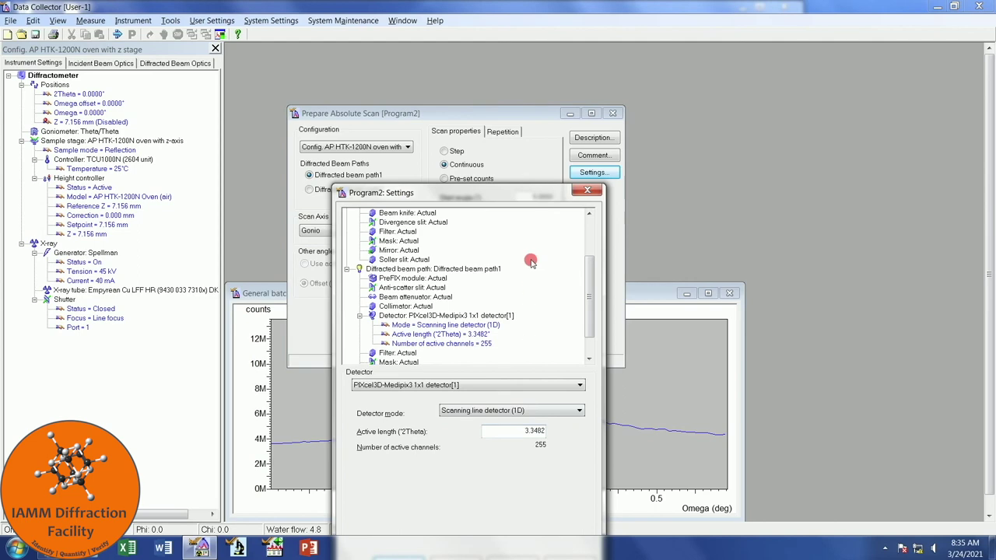
drag(503, 194, 526, 136)
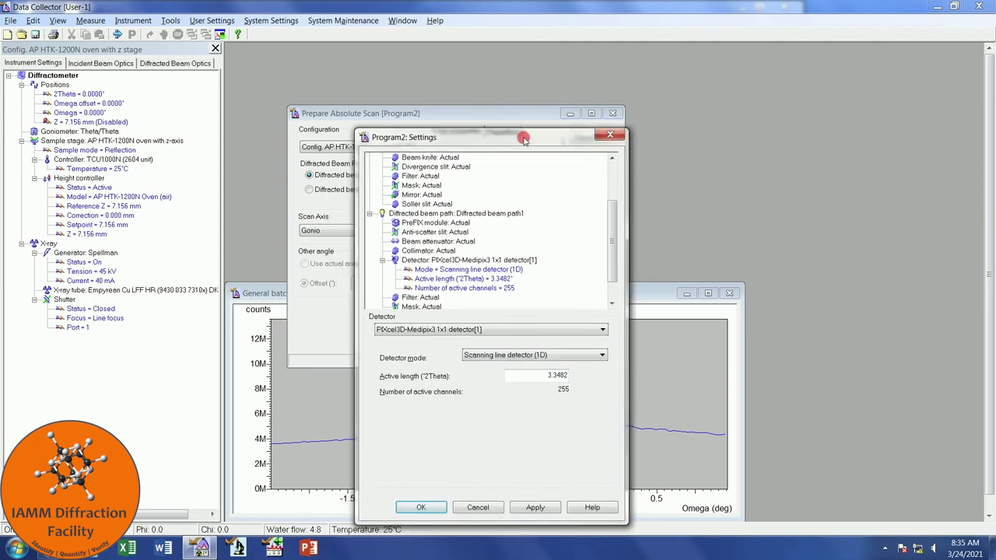
click(426, 506)
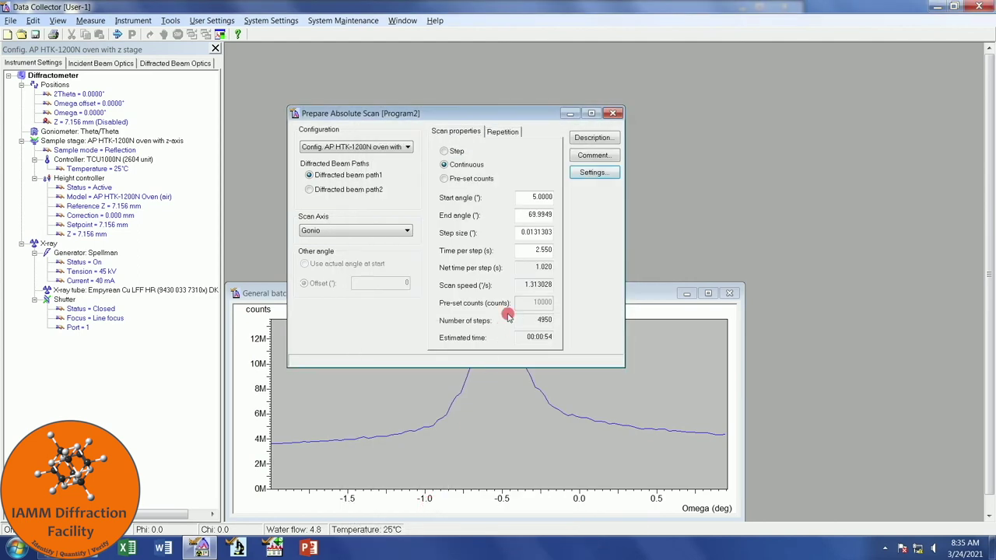
Step: Set start angle 10°, end angle 90°, step size about 0.026° and 50 s per step
drag(532, 205, 575, 199)
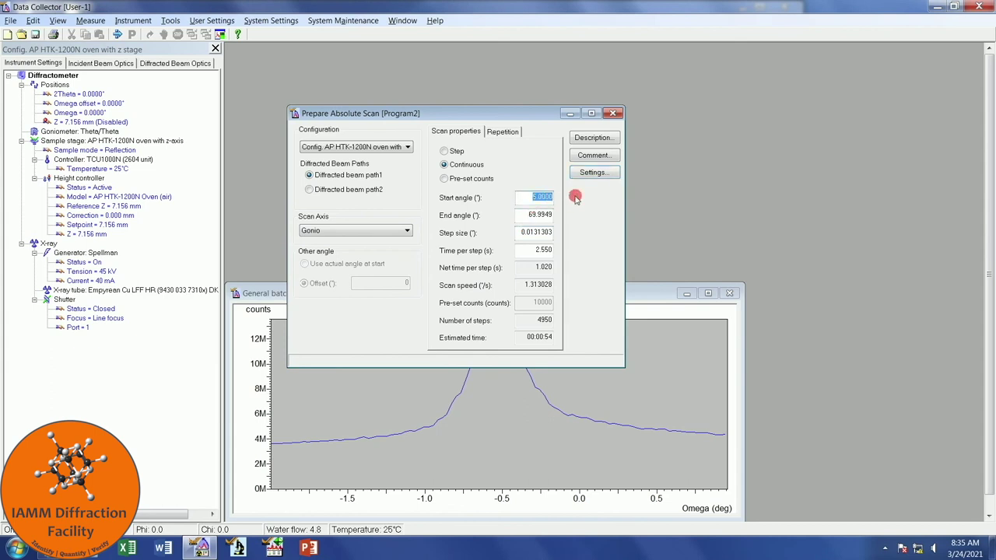
text(10)
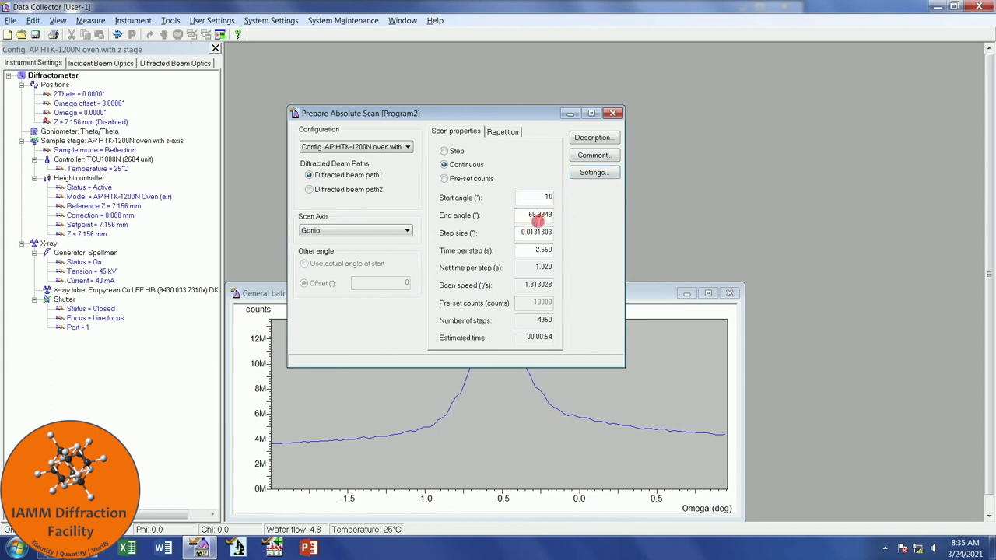
drag(529, 220, 617, 221)
text(90)
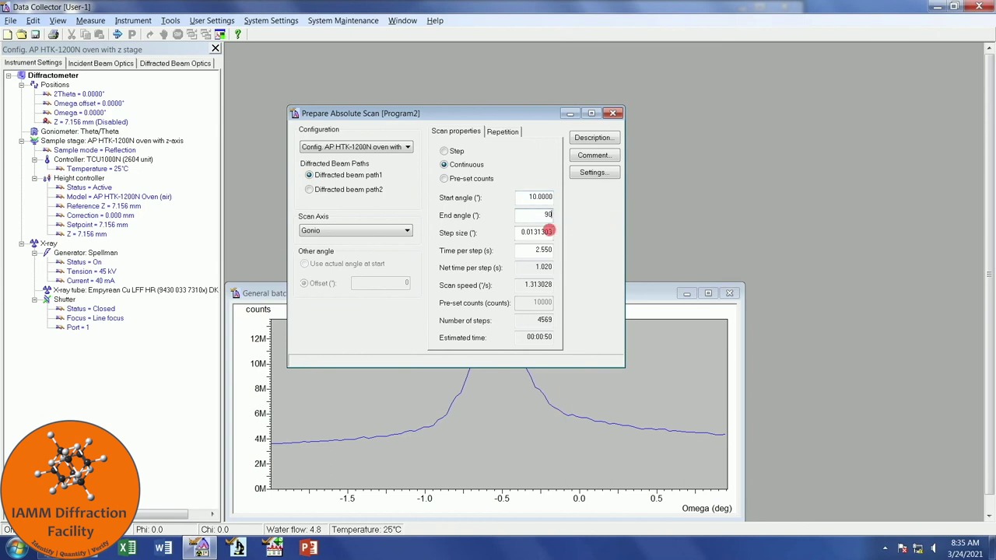
drag(529, 233, 578, 233)
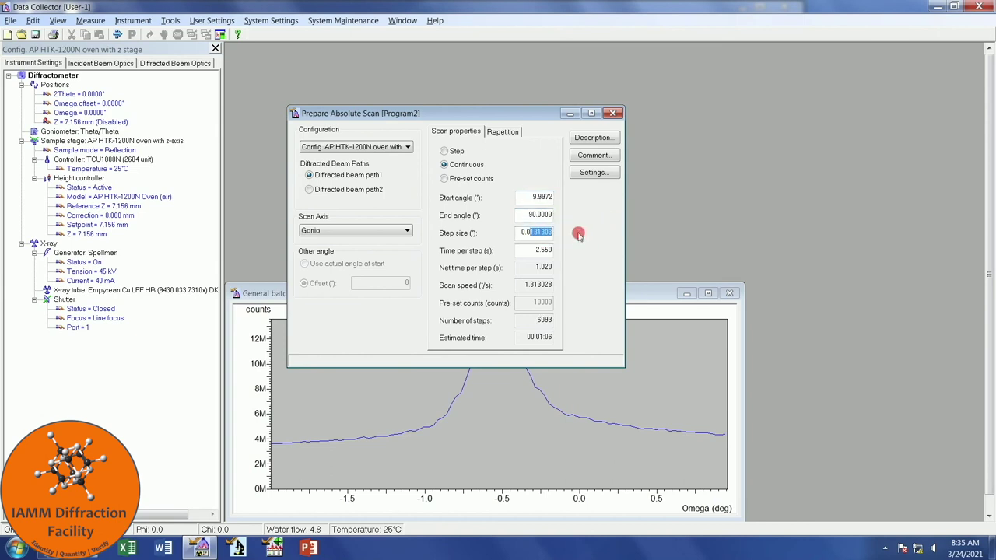
text(26)
click(536, 253)
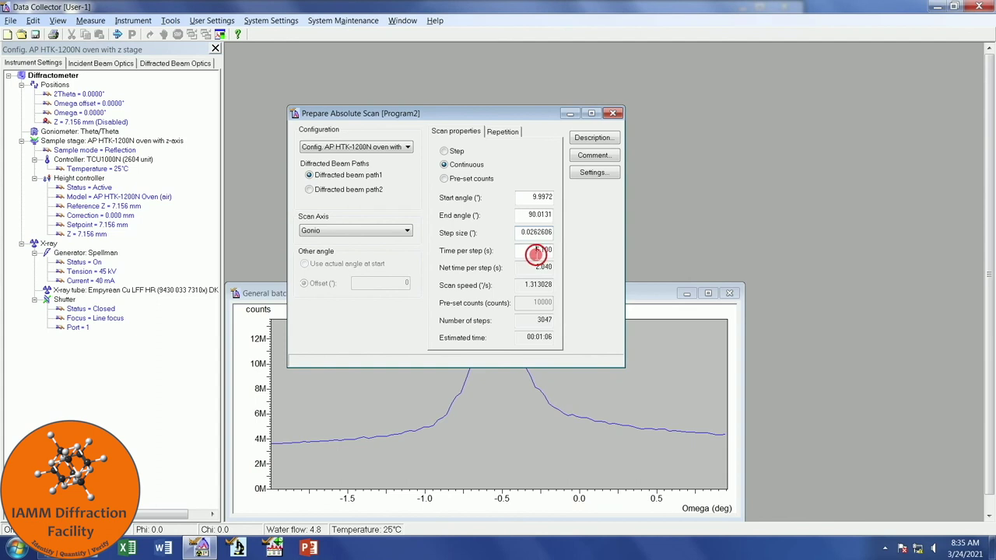
drag(536, 253, 583, 254)
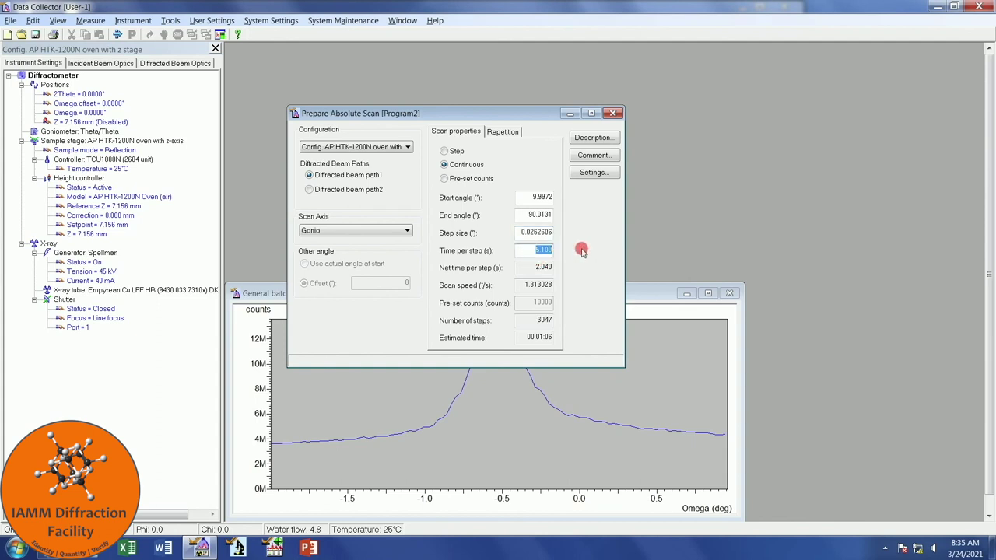
text(50)
click(542, 240)
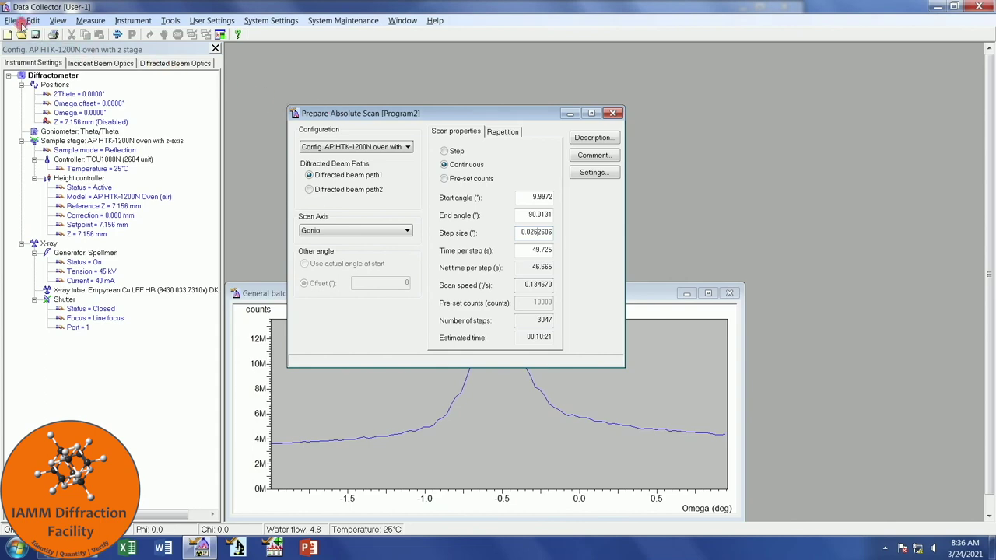
Step: Save As 'HTXRD - Single Scan' in the YouTube > Programs folder
click(9, 20)
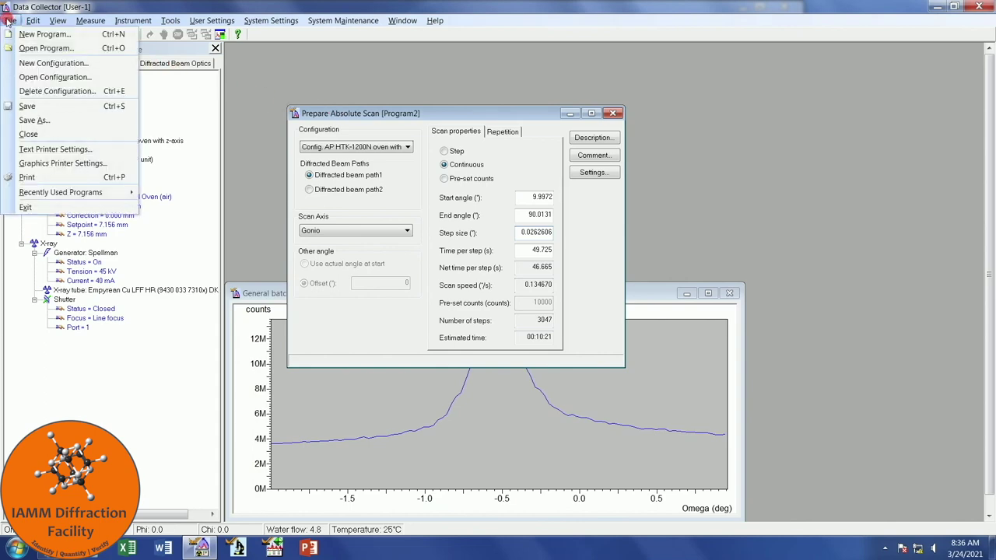
click(66, 123)
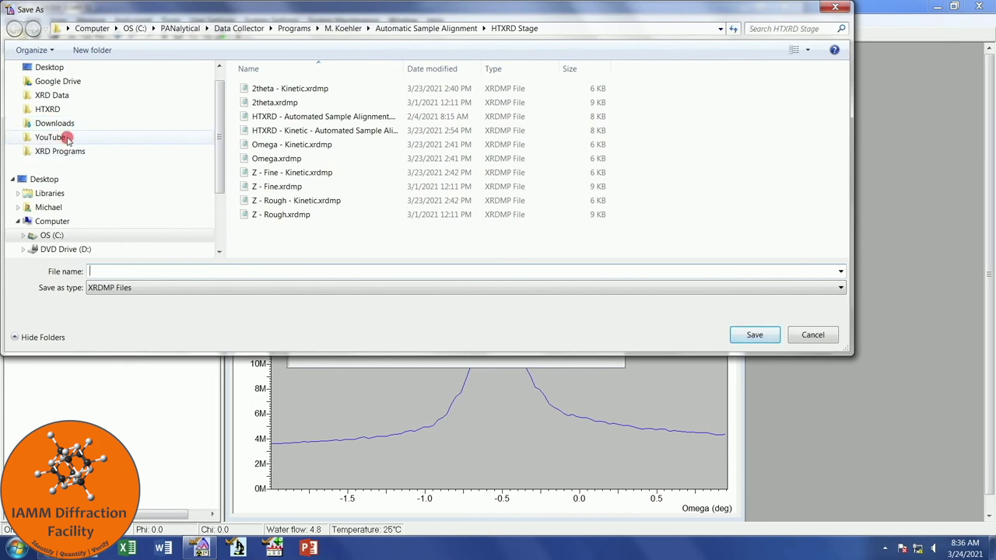
click(66, 137)
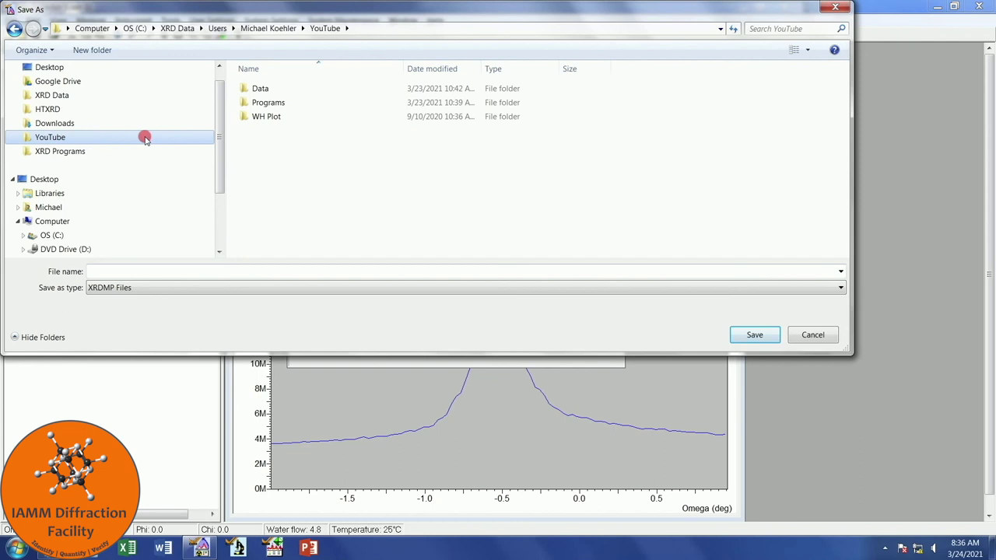
click(264, 103)
double_click(266, 103)
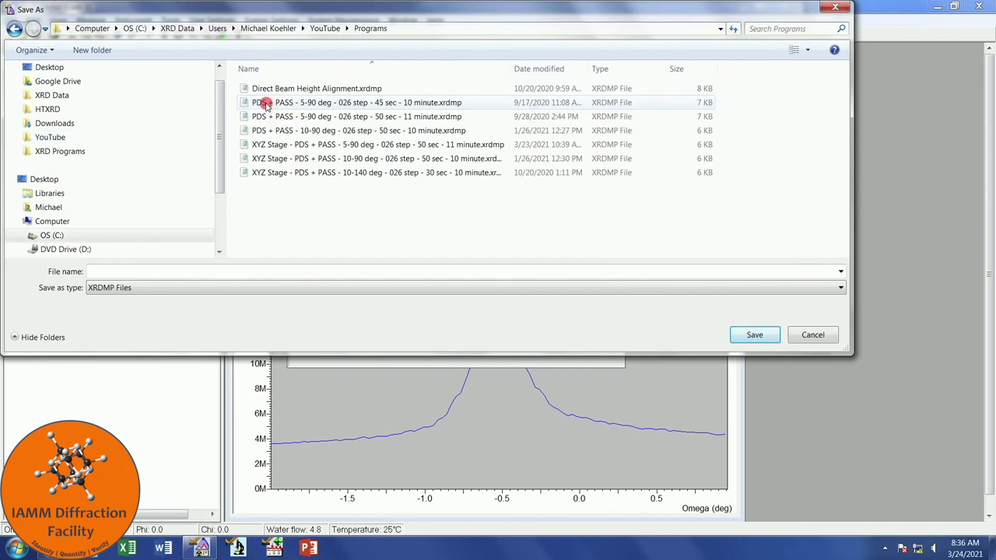
click(202, 273)
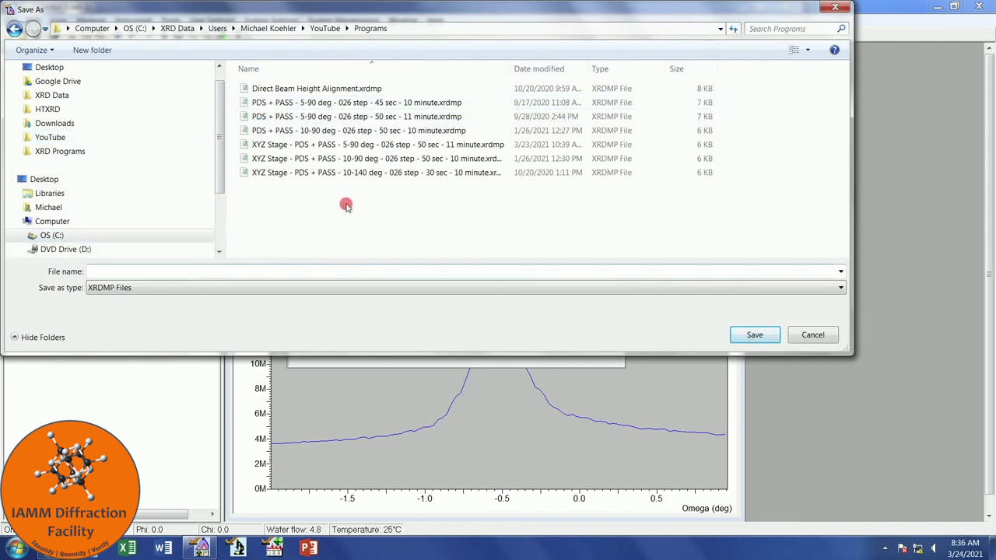
text(ingle Scan)
key(Return)
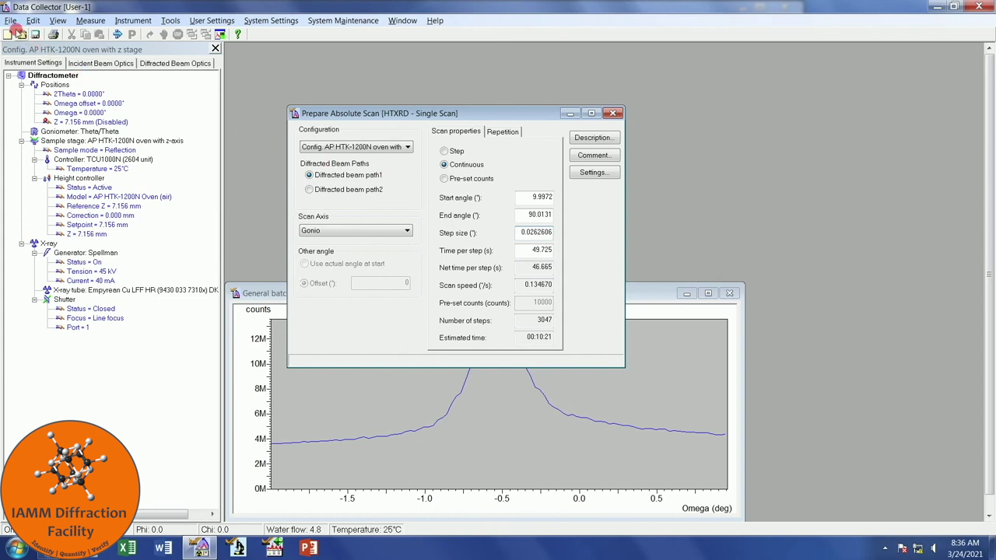
click(10, 22)
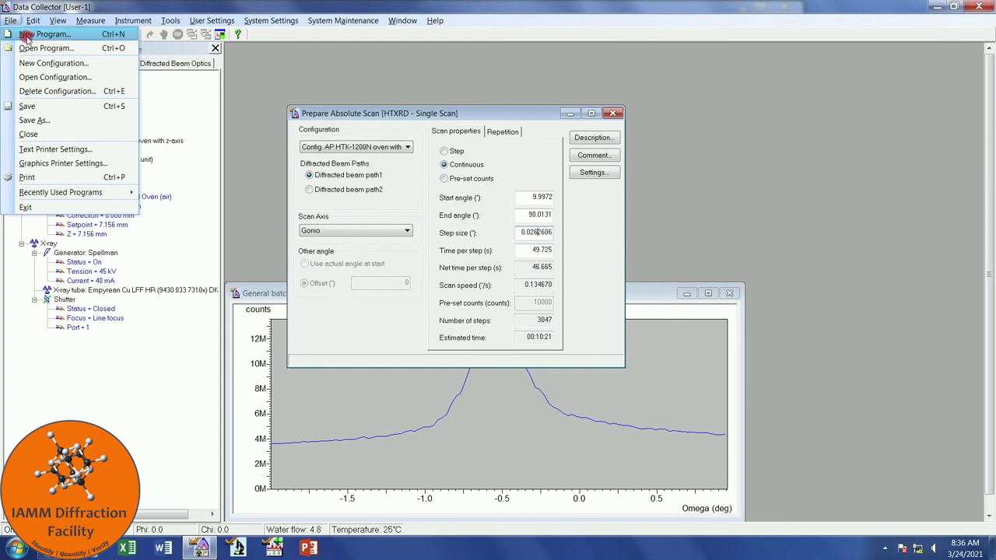
Step: Create a Non-ambient program for the HTK-1200N oven and select its reset step
click(28, 34)
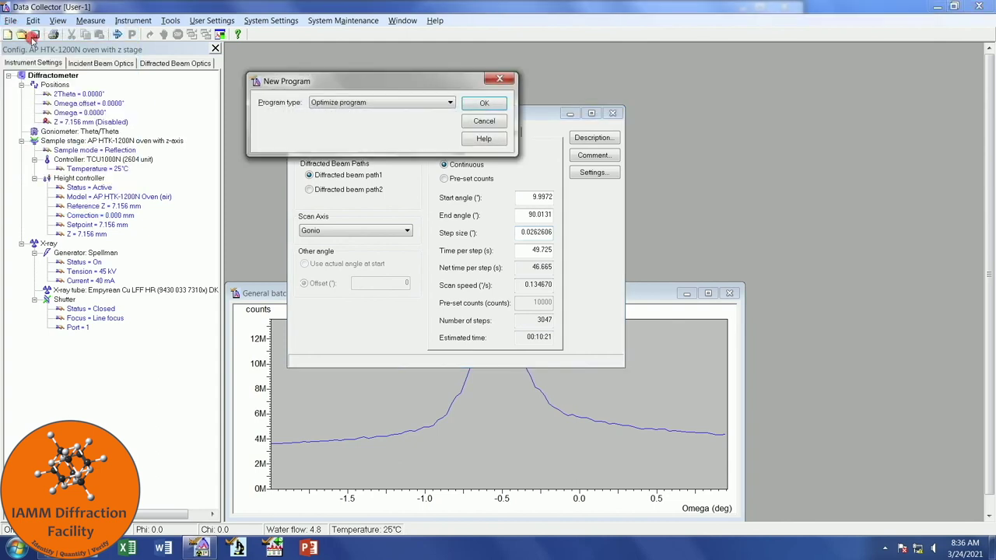
click(394, 105)
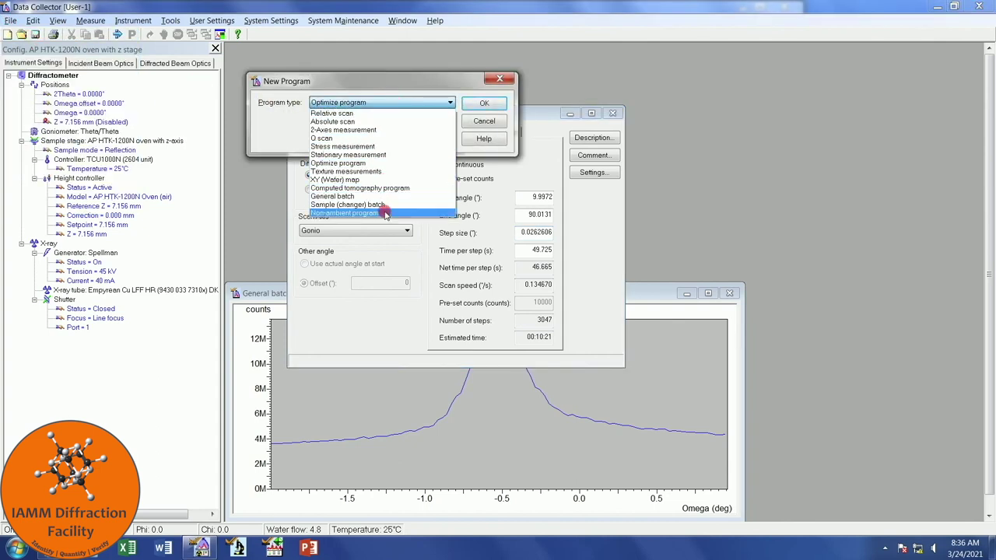
click(385, 214)
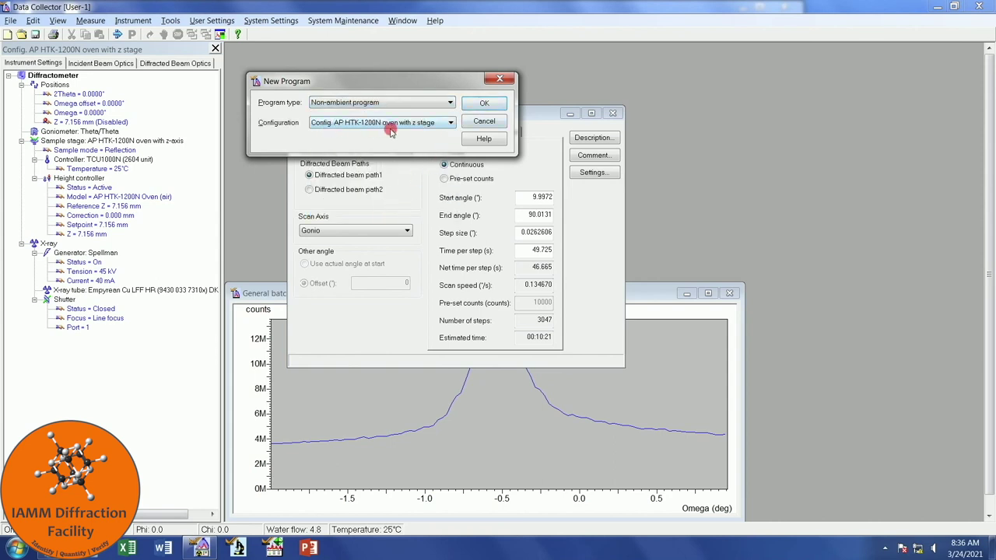
click(483, 104)
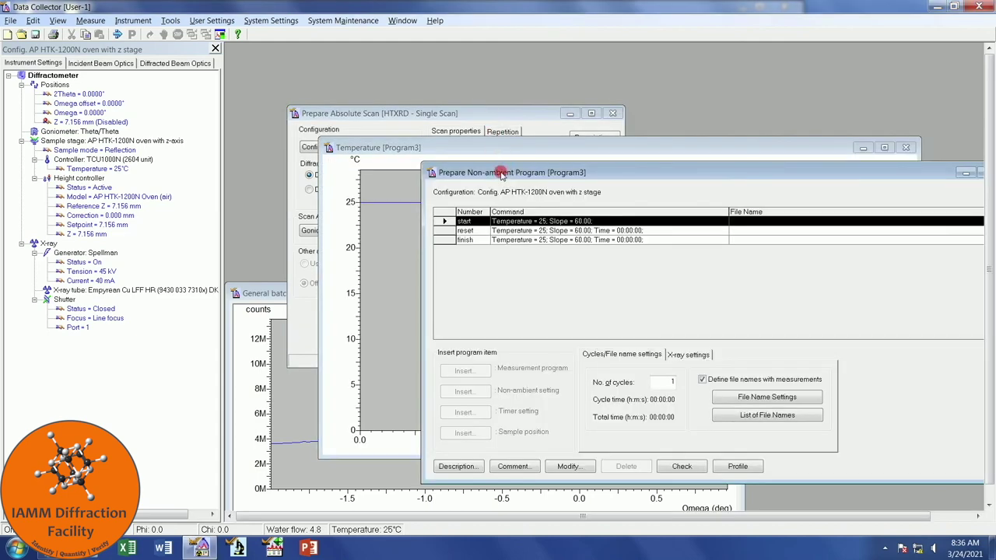
drag(491, 176, 330, 199)
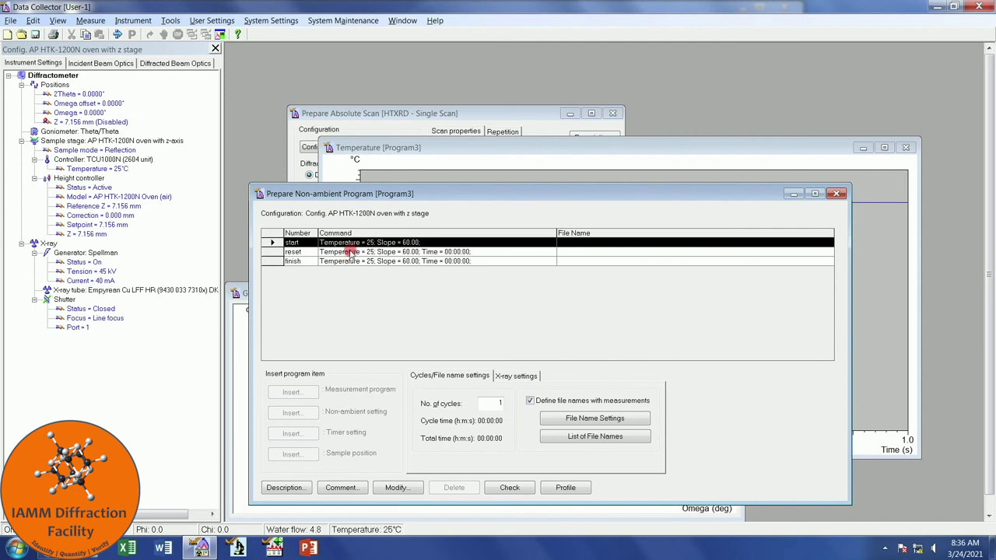
click(268, 252)
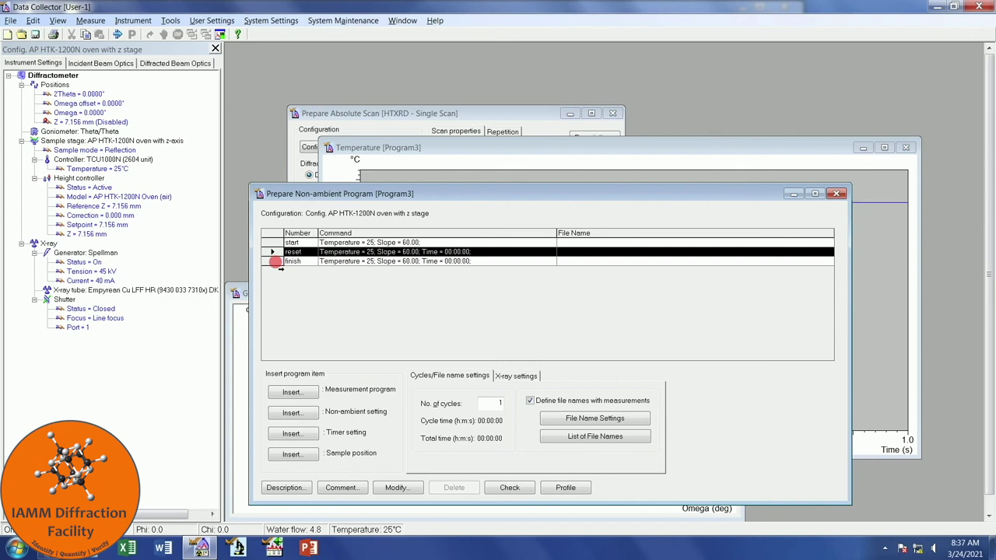
Step: Insert HTXRD - Single Scan.xrdmp from YouTube > Programs as step 2, then insert a non-ambient setting
click(307, 394)
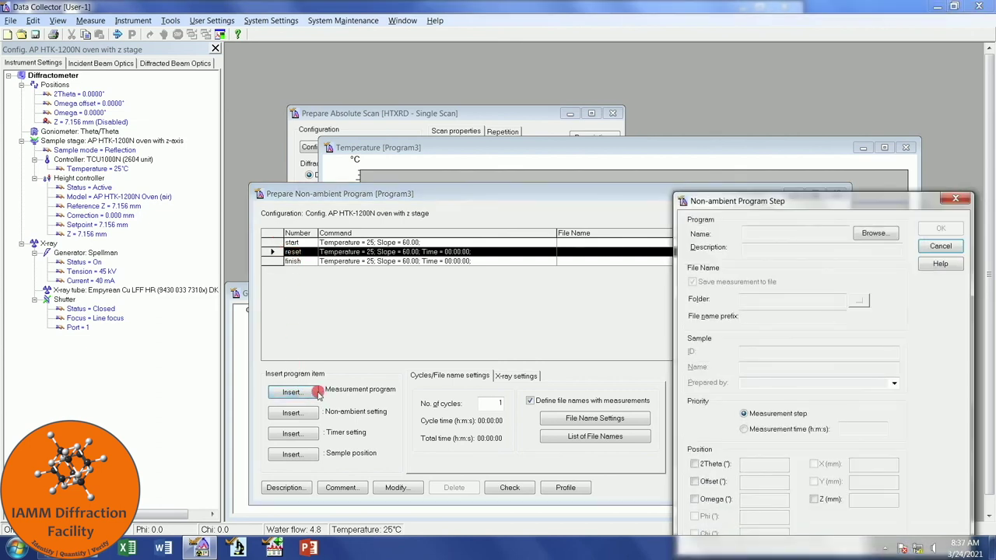
click(874, 234)
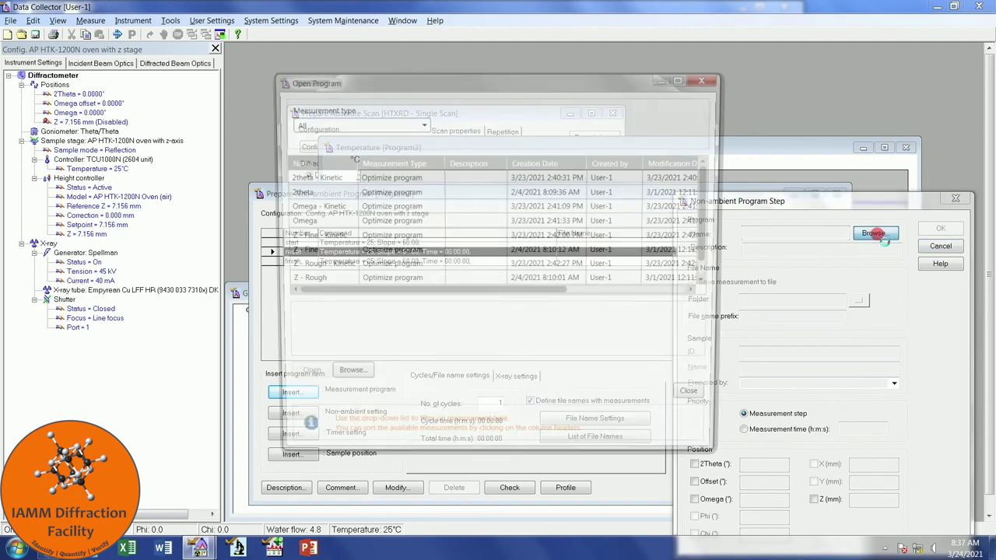
click(358, 379)
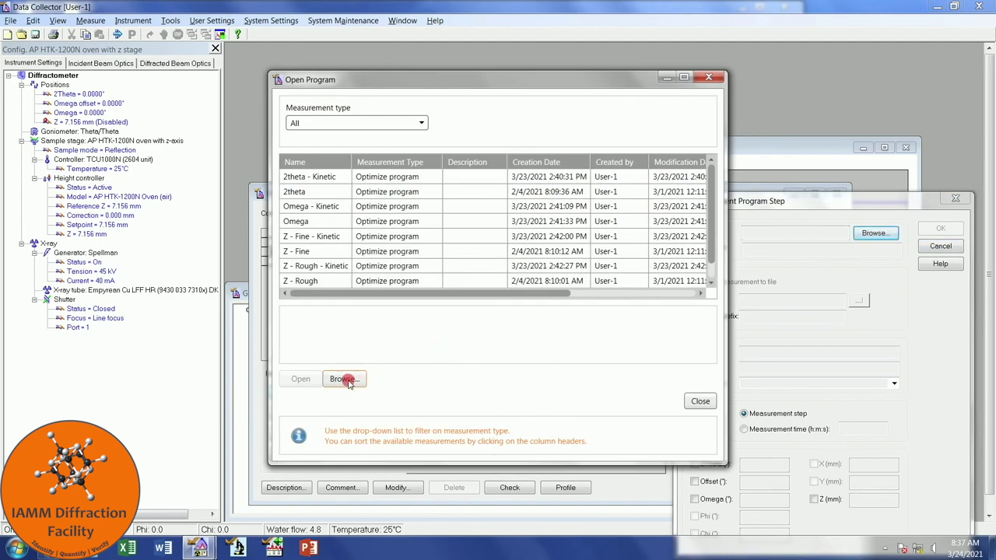
click(197, 246)
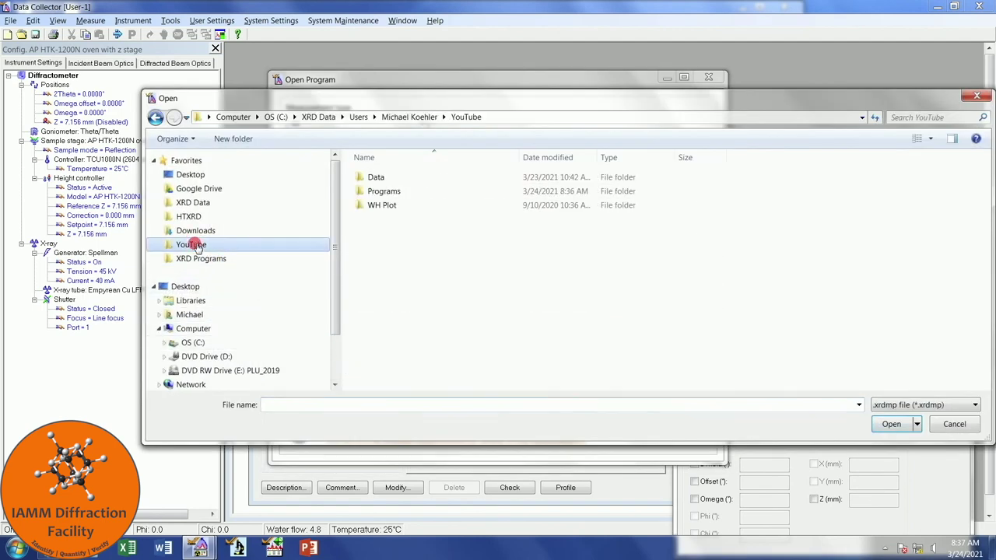
click(409, 191)
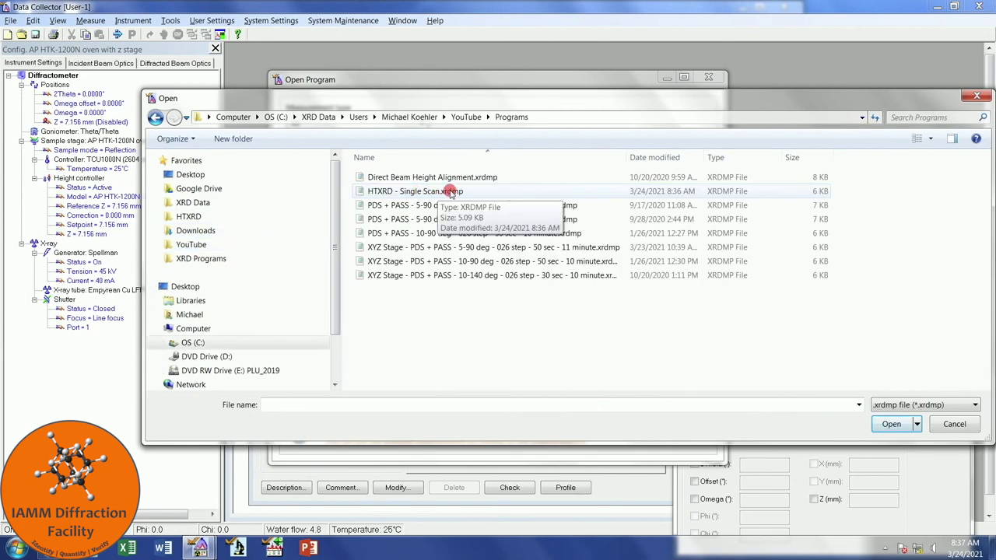
double_click(450, 191)
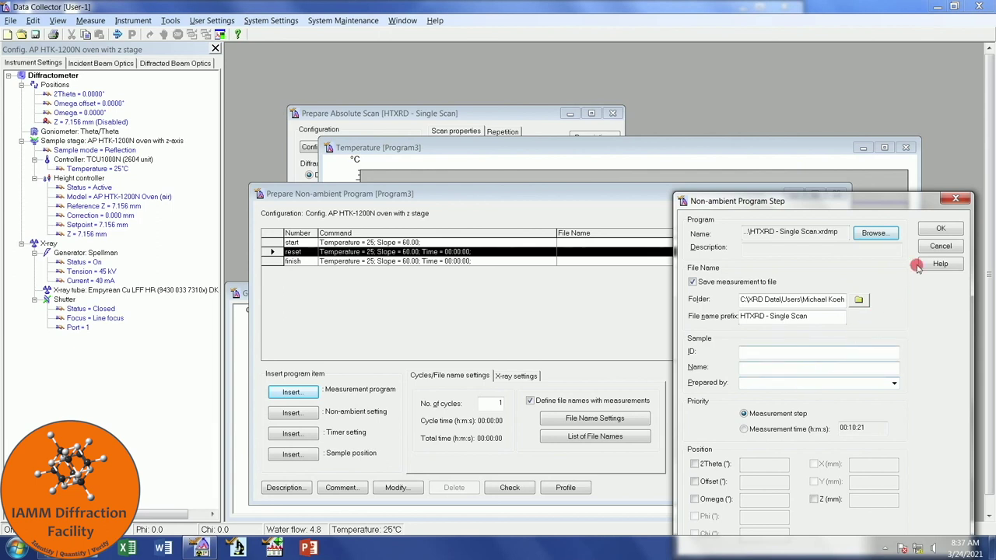
click(941, 230)
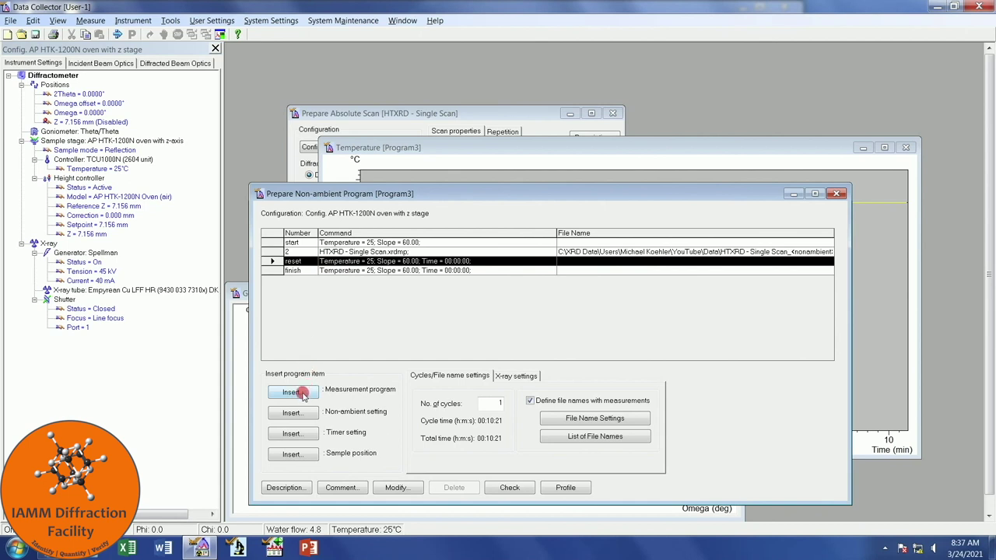
click(302, 413)
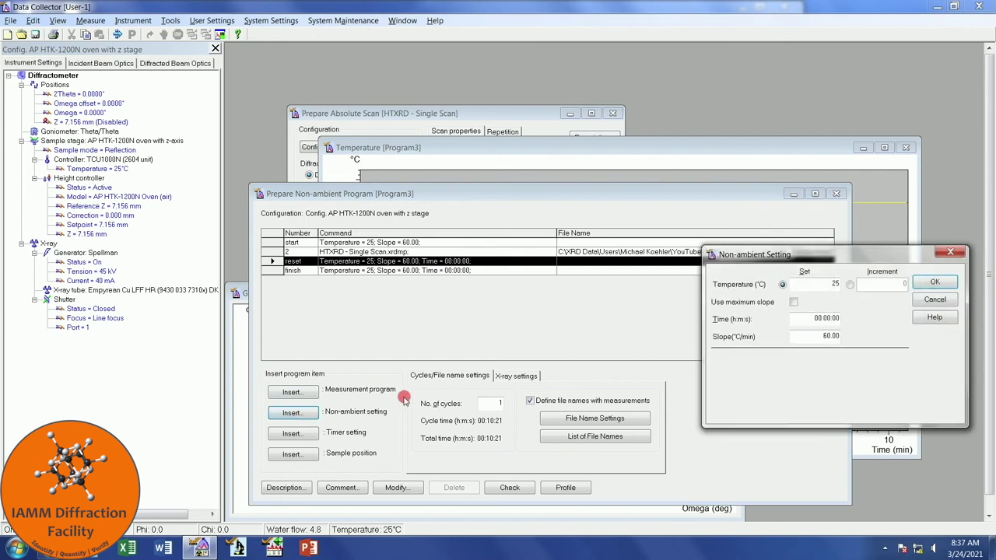
Step: Set the new non-ambient step to 100 °C with a 20 °C/min slope and confirm it
double_click(827, 284)
text(100)
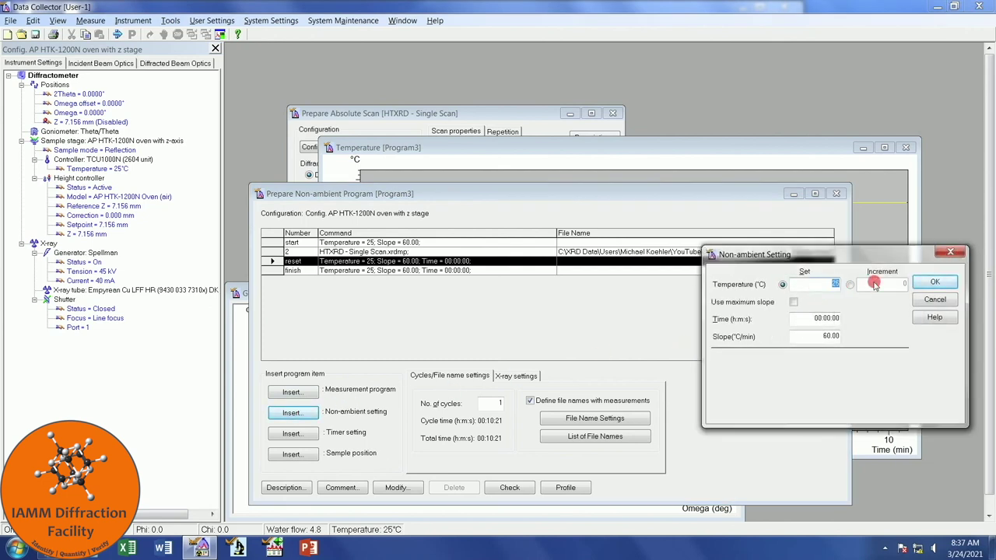
double_click(829, 336)
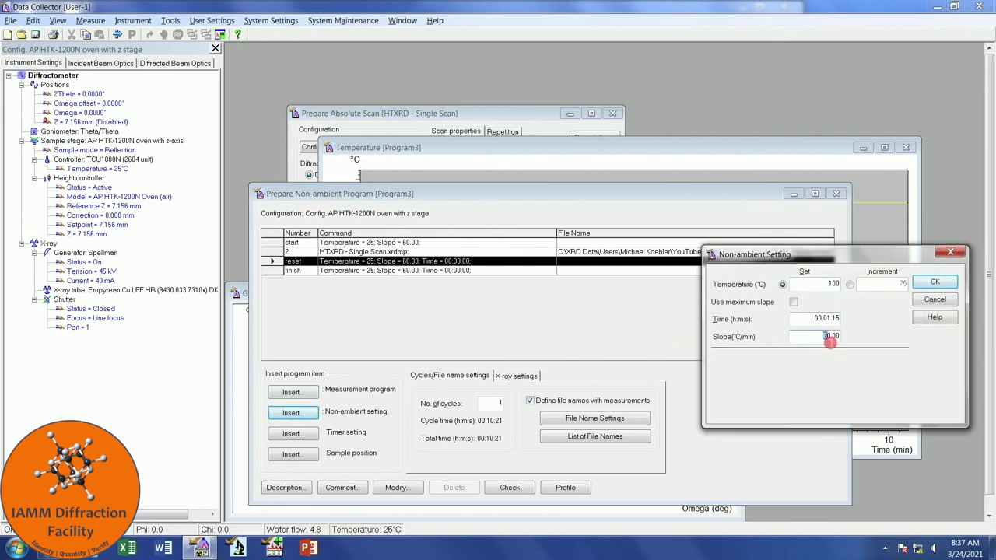
text(20)
key(Tab)
click(941, 283)
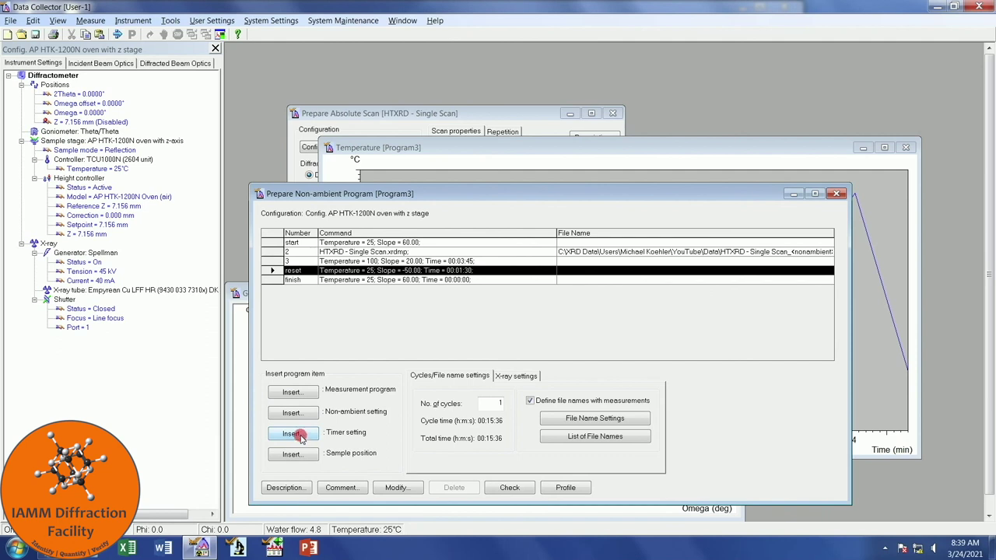
click(301, 437)
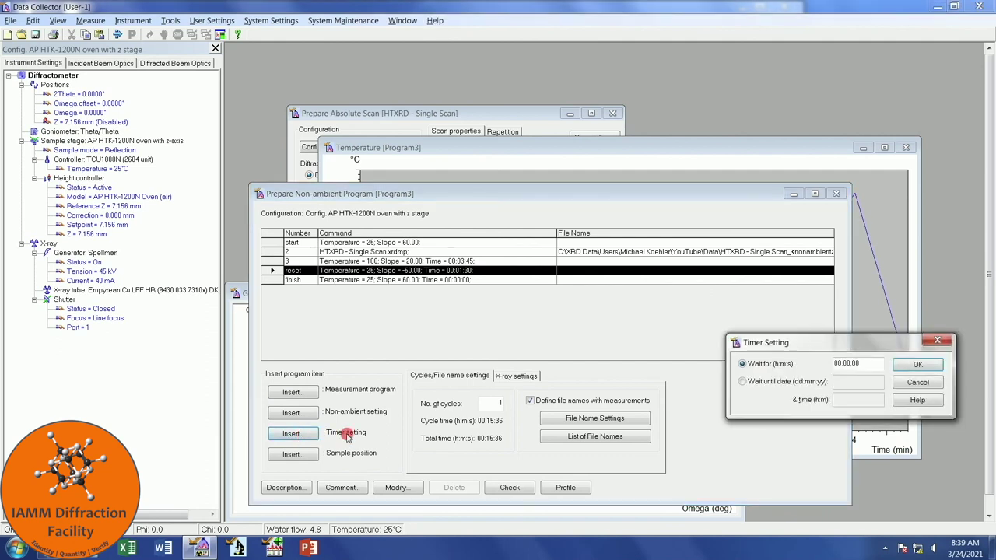
Step: Enter a 00:05:00 wait time in the Timer Setting and confirm it
drag(834, 364, 879, 367)
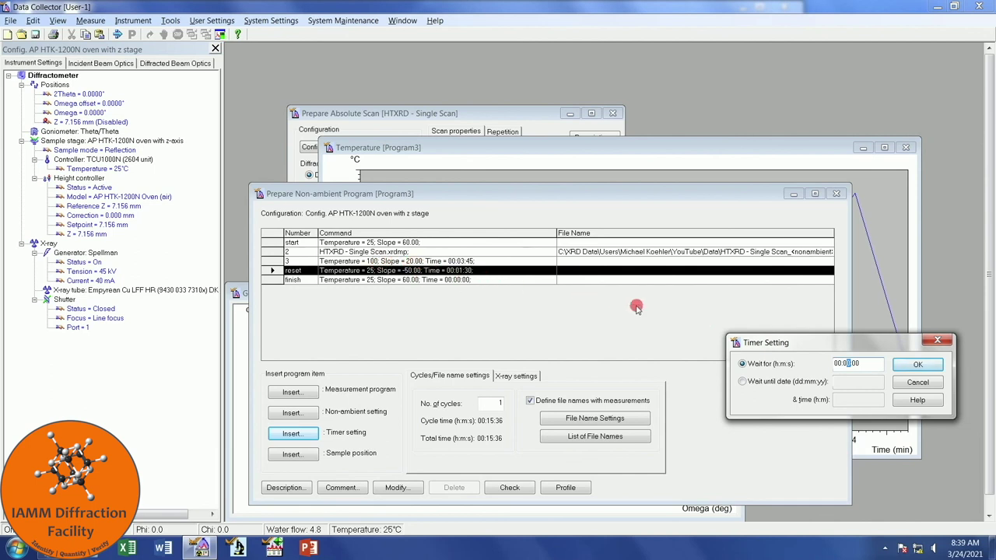
text(5)
click(919, 365)
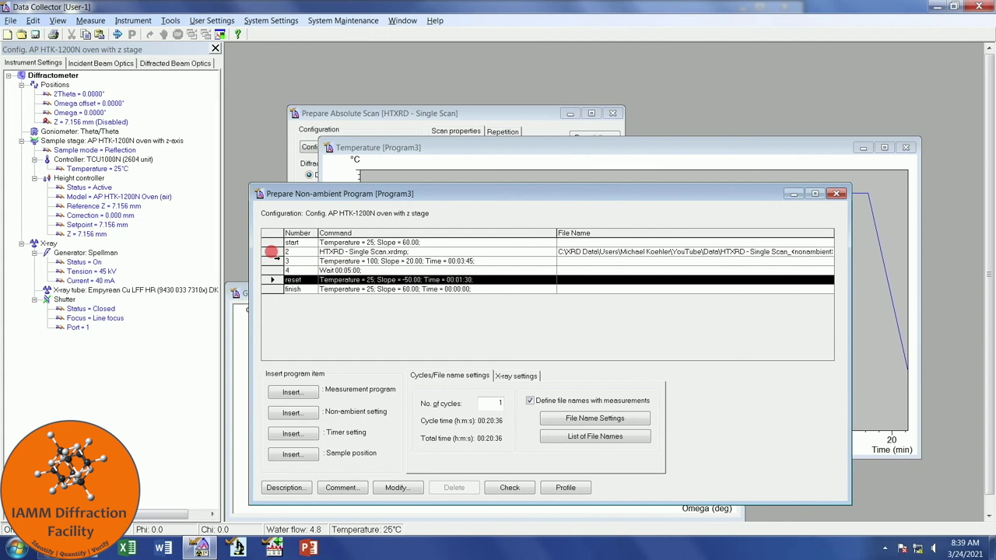
click(272, 252)
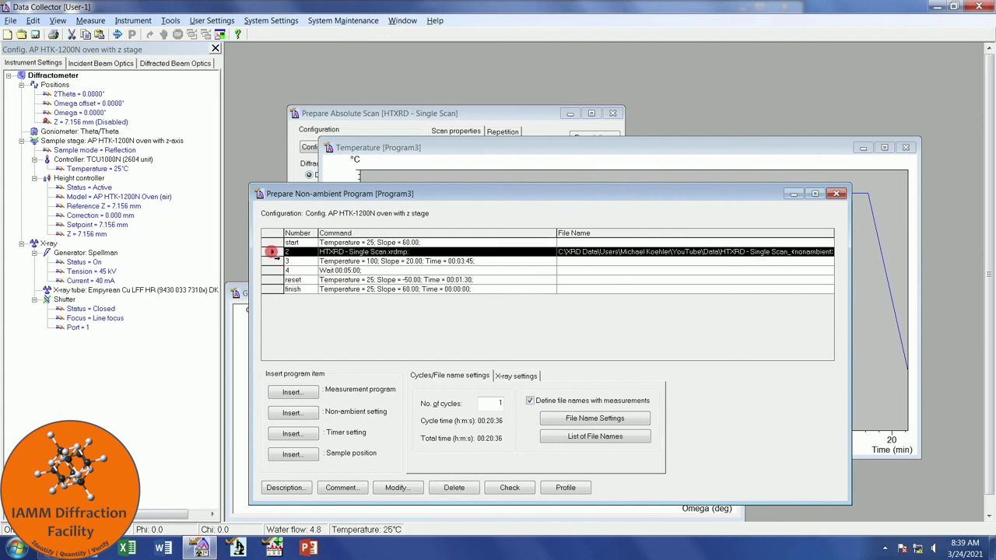
Step: Paste a scan copy above reset, then copy the heat, wait, scan block above reset repeatedly
click(273, 280)
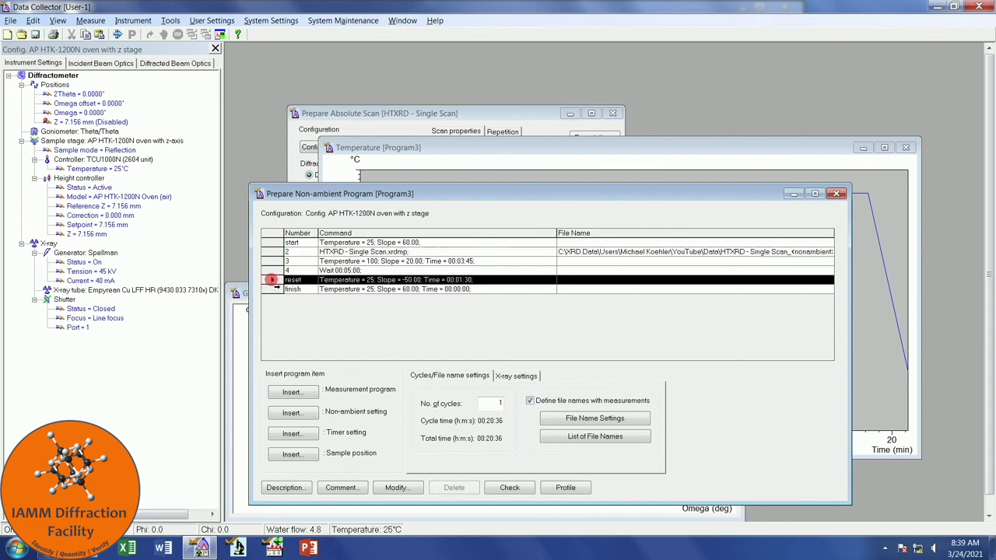
key(ctrl+v)
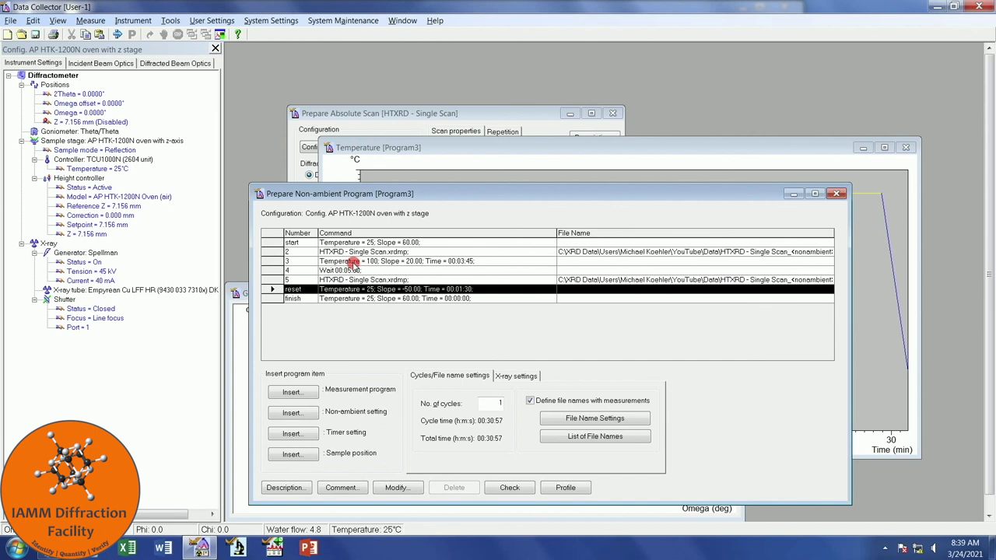
click(271, 261)
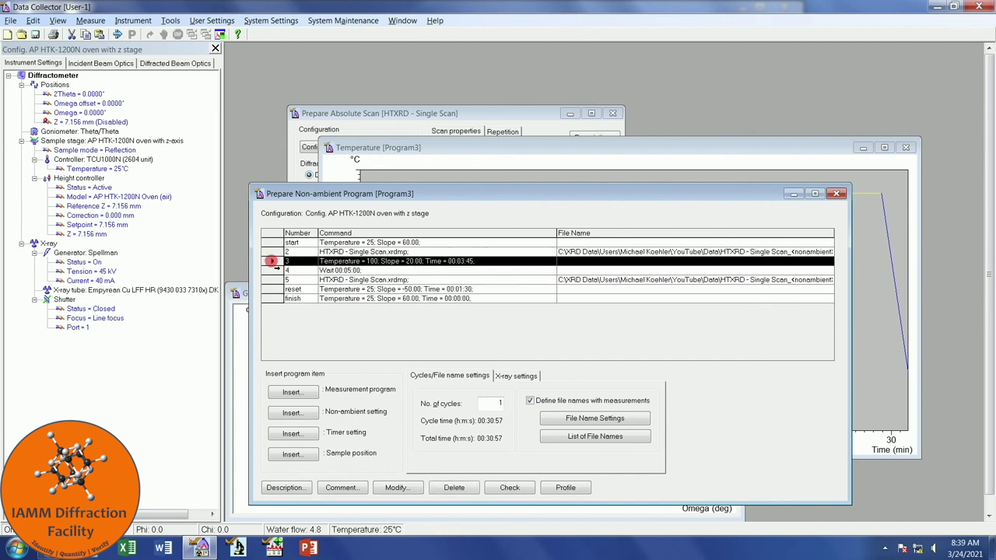
drag(271, 261, 270, 281)
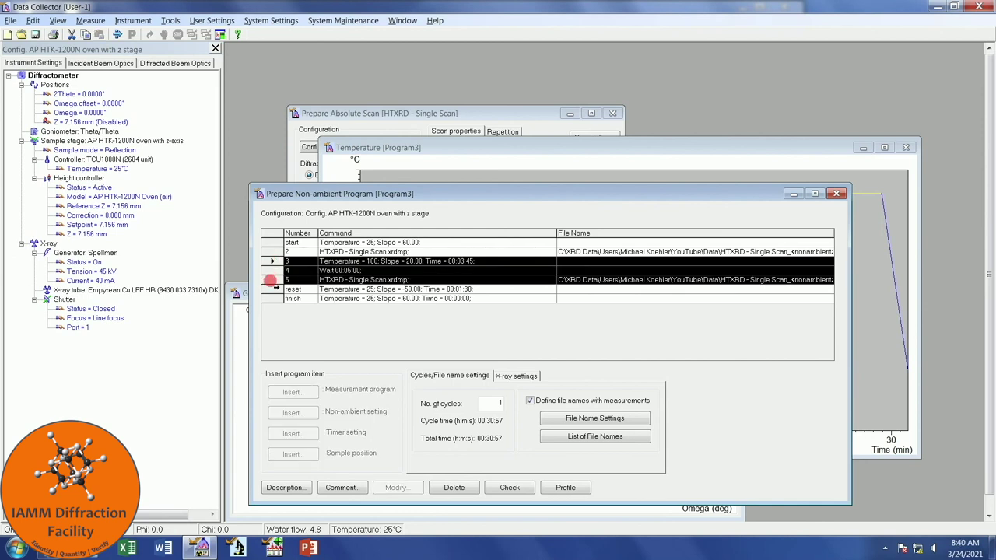
drag(271, 280, 272, 290)
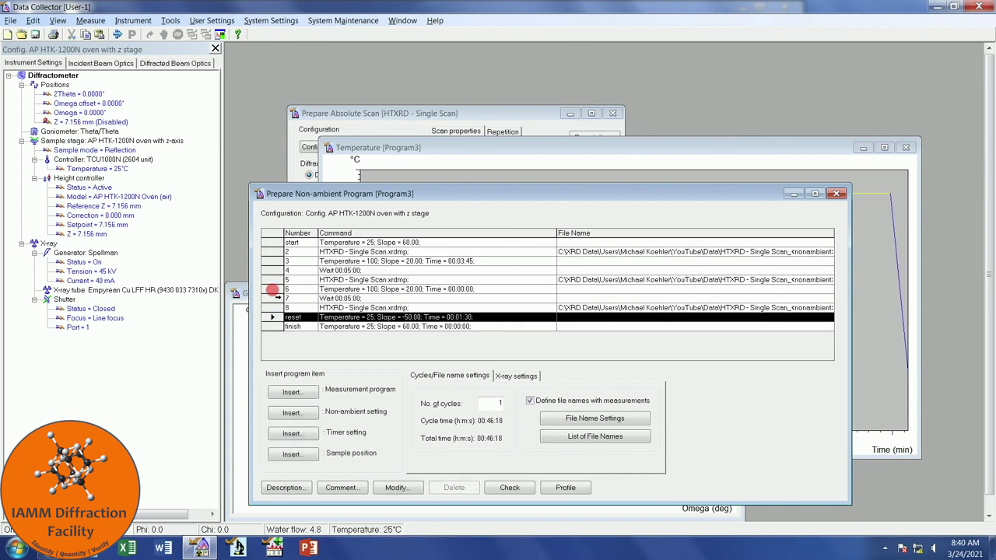
key(ctrl+v)
key(ctrl+v)
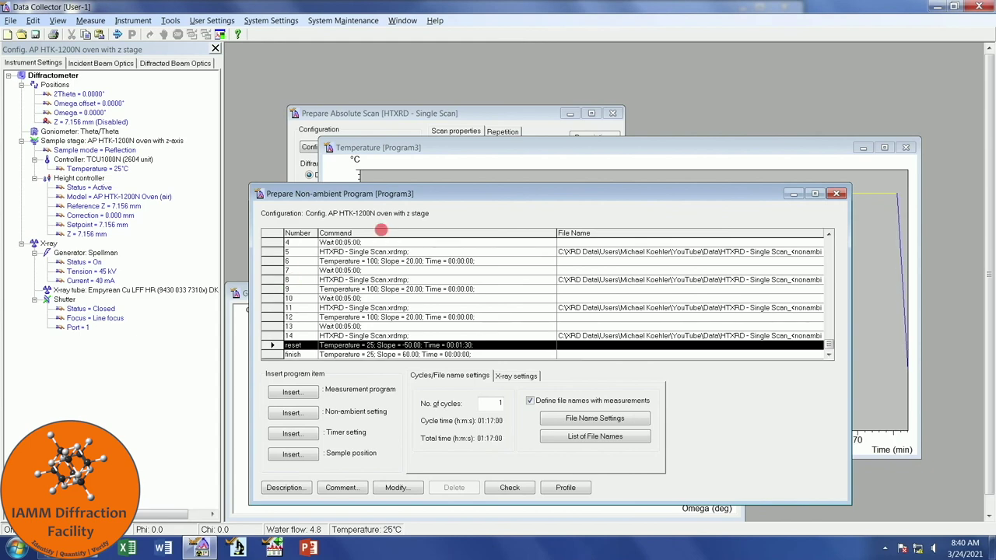
Step: Enlarge the program list so all steps through step 14 are visible
drag(451, 185, 459, 74)
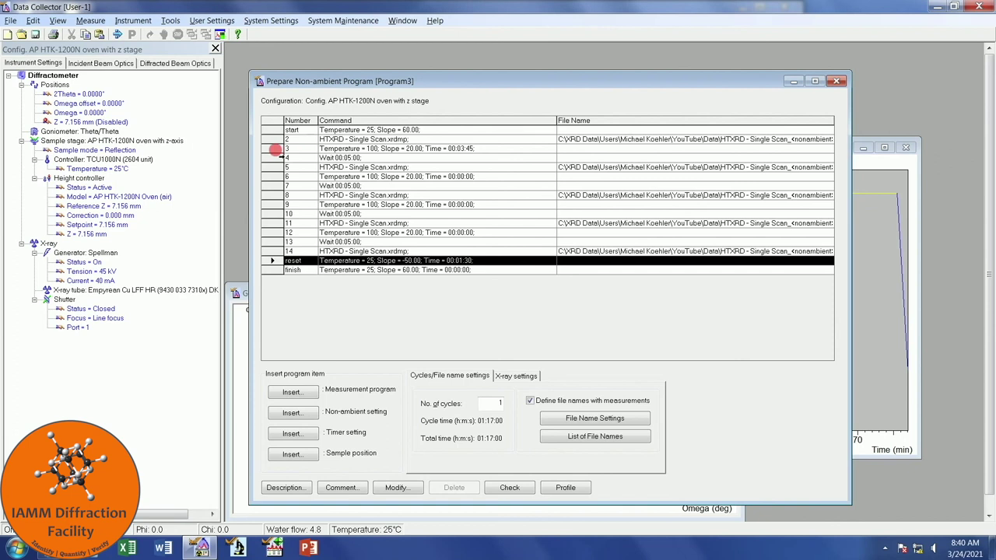
click(279, 149)
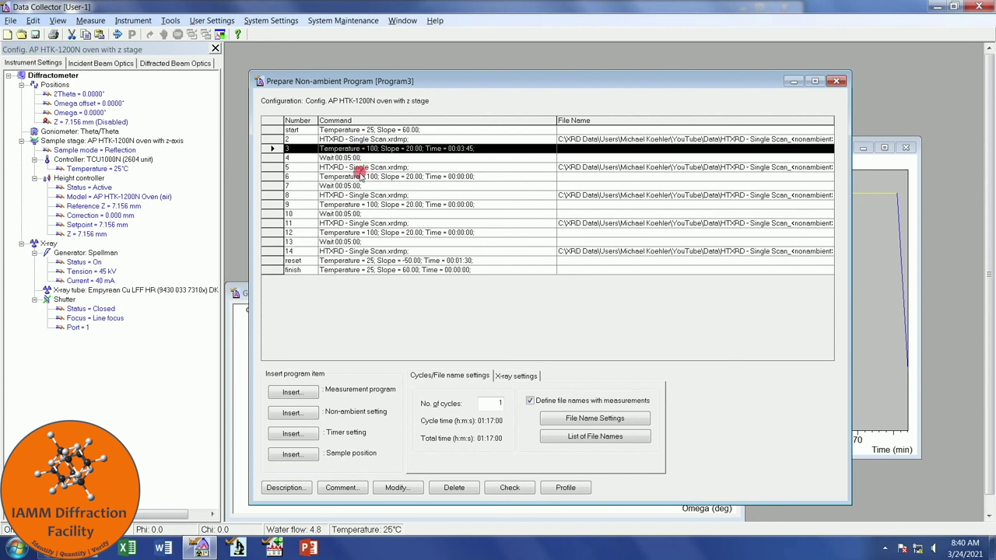
click(358, 168)
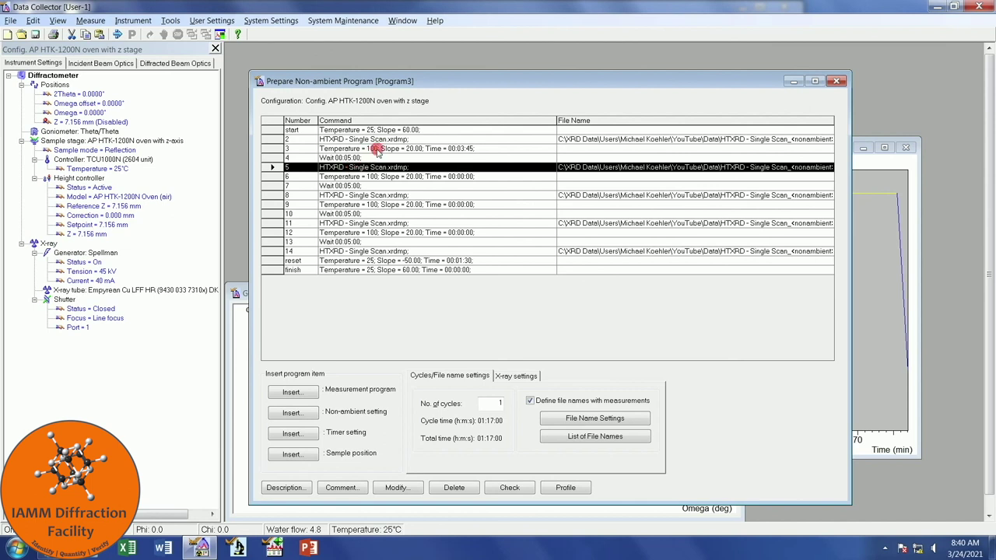
Step: Edit the heating steps in rows 6, 9 and 12 to 200, 300 and 400 °C
click(377, 149)
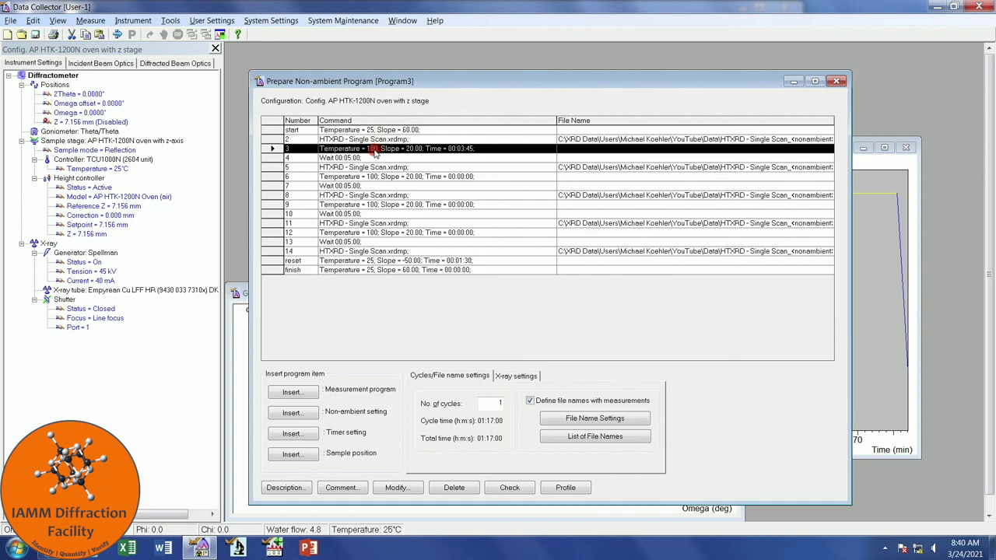
double_click(378, 177)
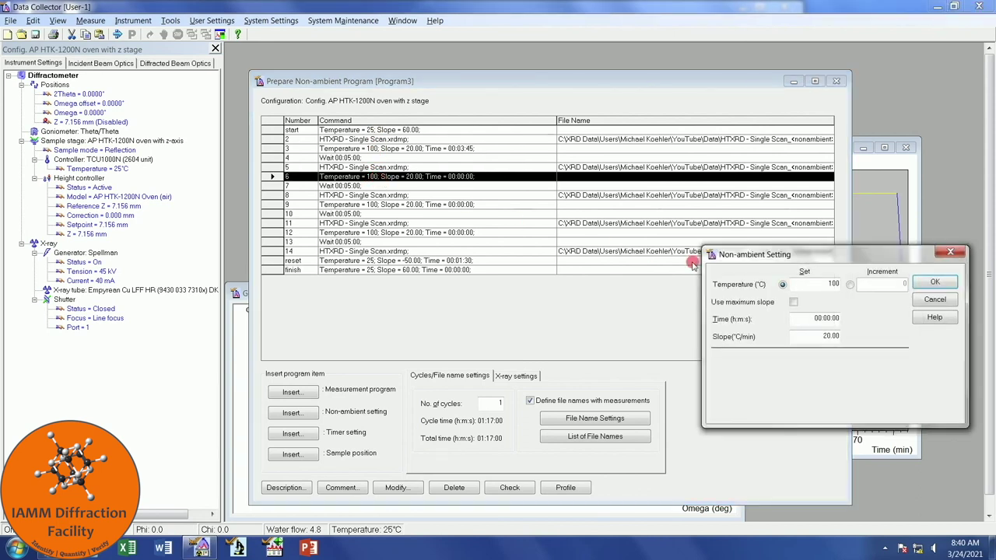
double_click(826, 284)
text(200)
click(934, 281)
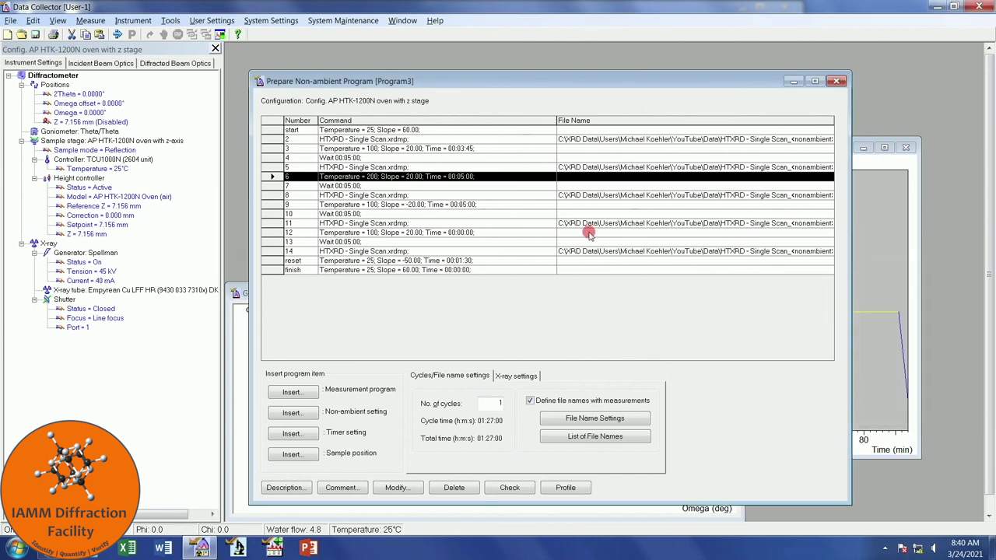
double_click(399, 206)
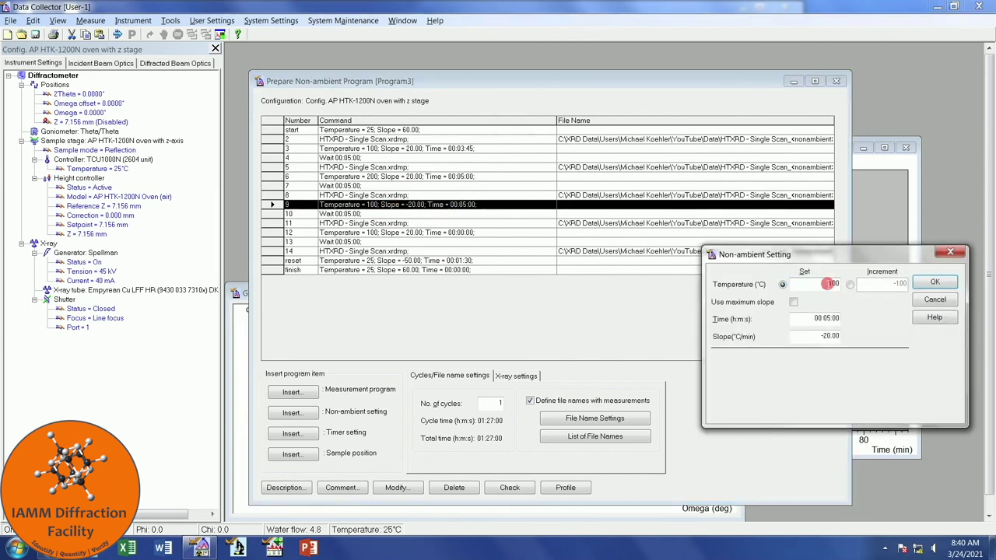
double_click(831, 283)
text(300)
click(931, 282)
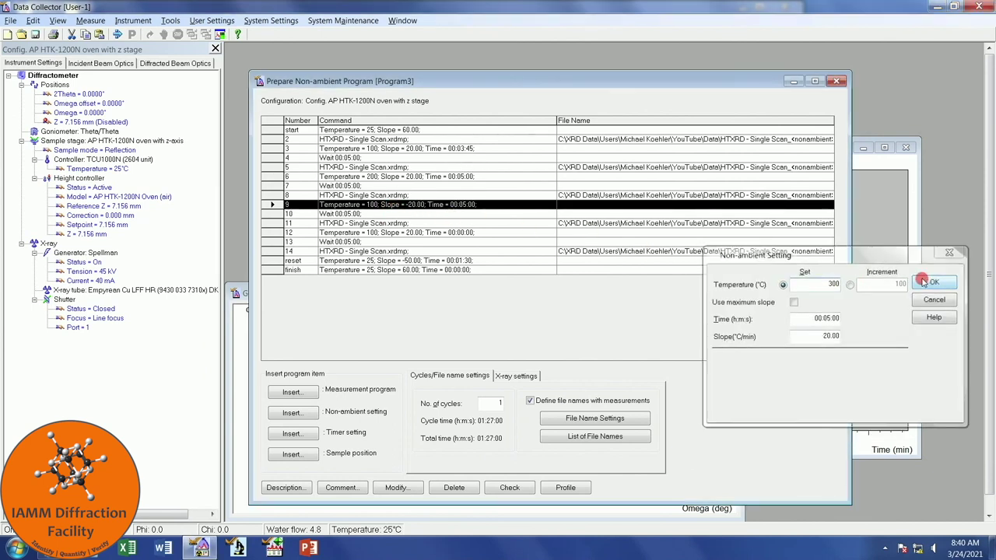
double_click(396, 232)
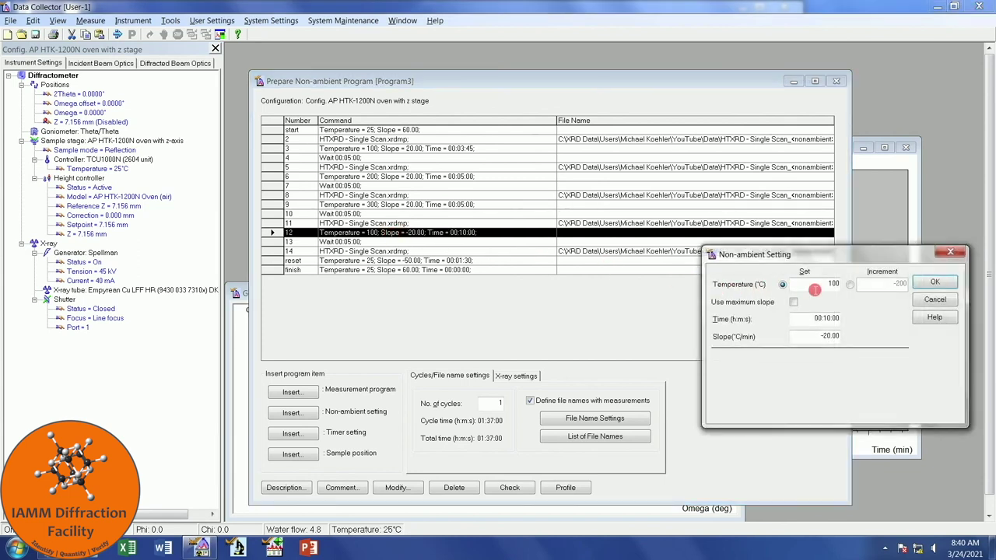
double_click(831, 284)
text(400)
click(934, 282)
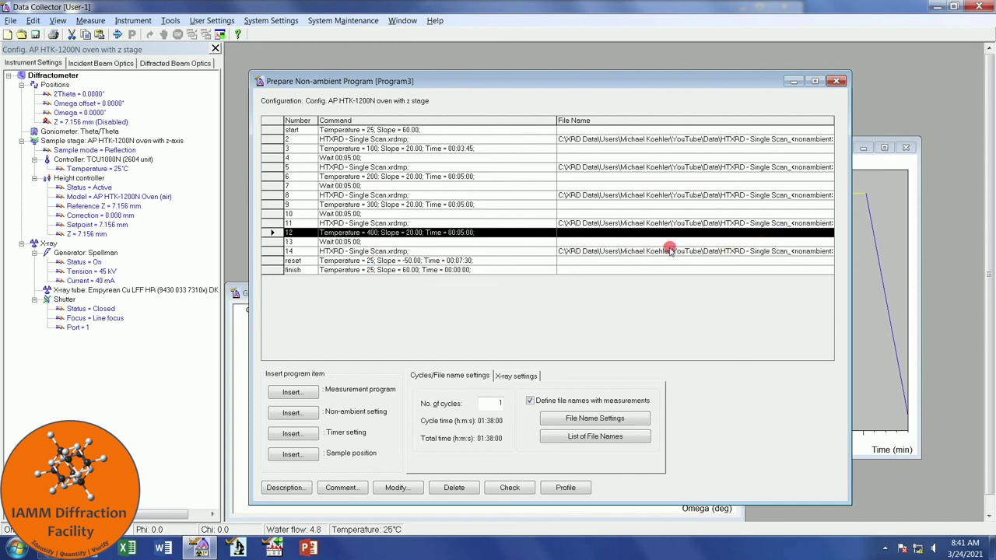
Step: In batch file naming, save all measurements to one folder and browse to YouTube\Data
click(630, 418)
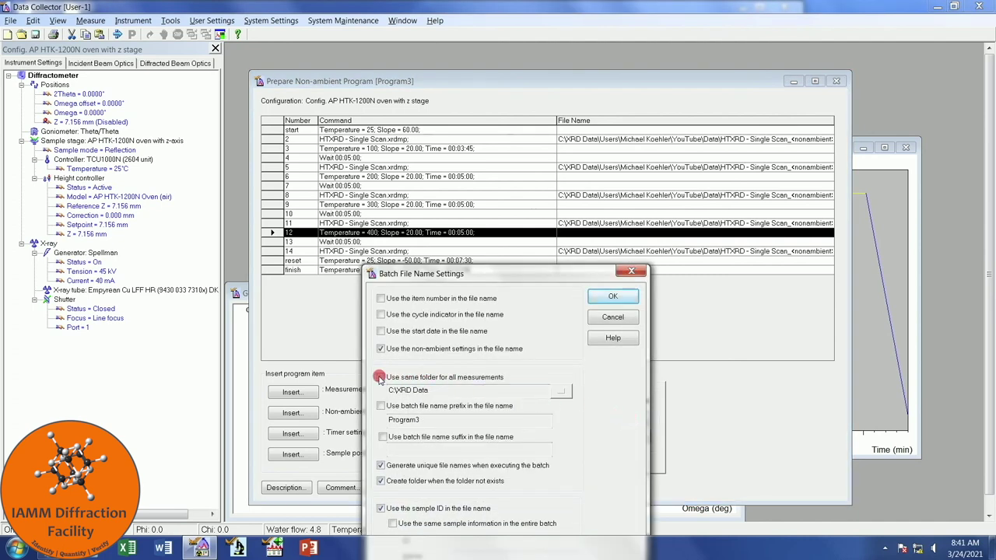
click(379, 377)
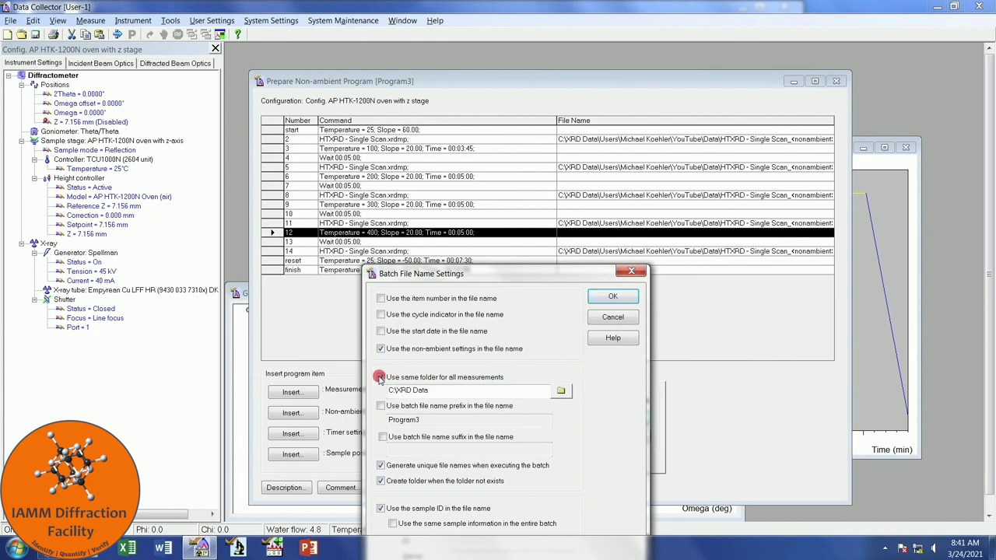
click(566, 393)
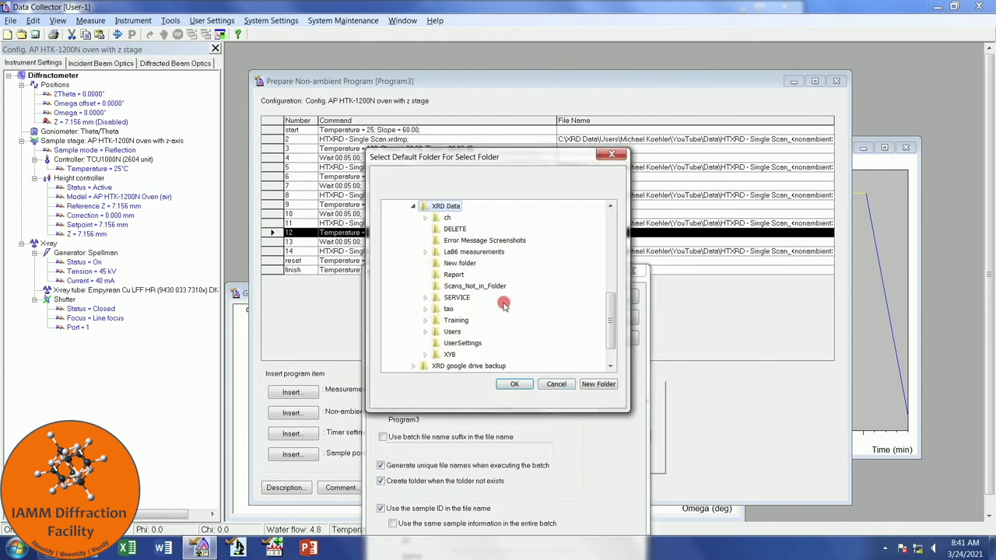
click(436, 252)
click(450, 368)
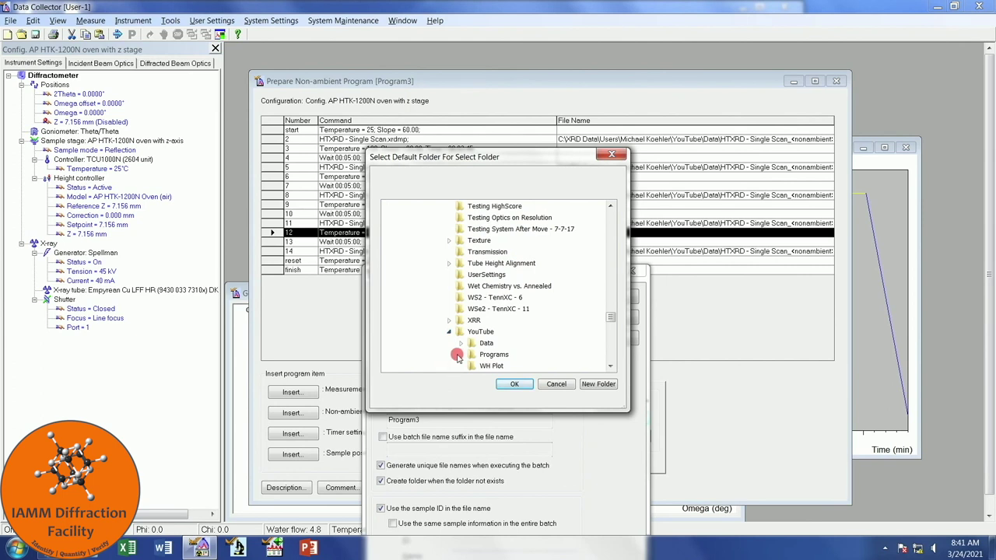
click(460, 343)
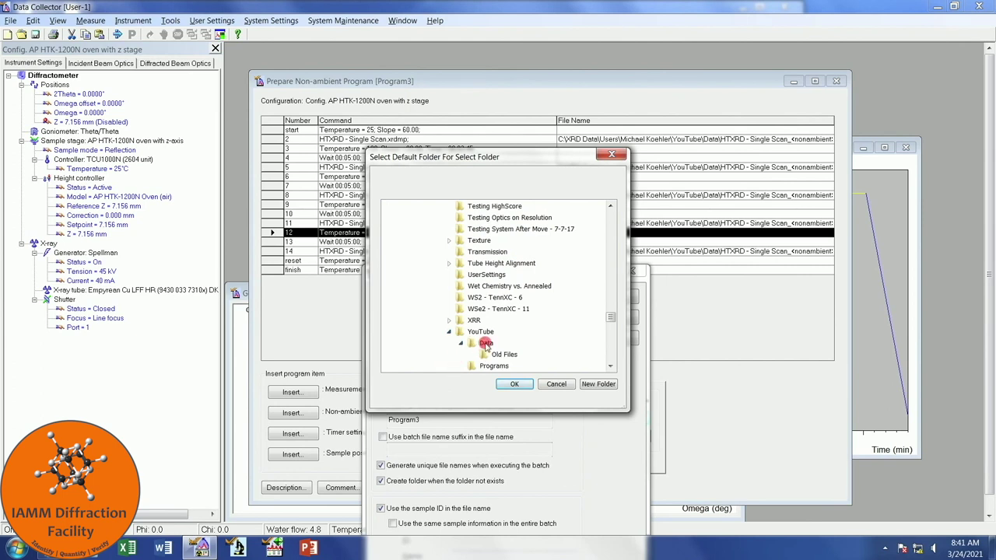
click(484, 343)
Step: Create the HTXRD and YouTube Example folders and choose YouTube Example as the measurement folder
click(599, 384)
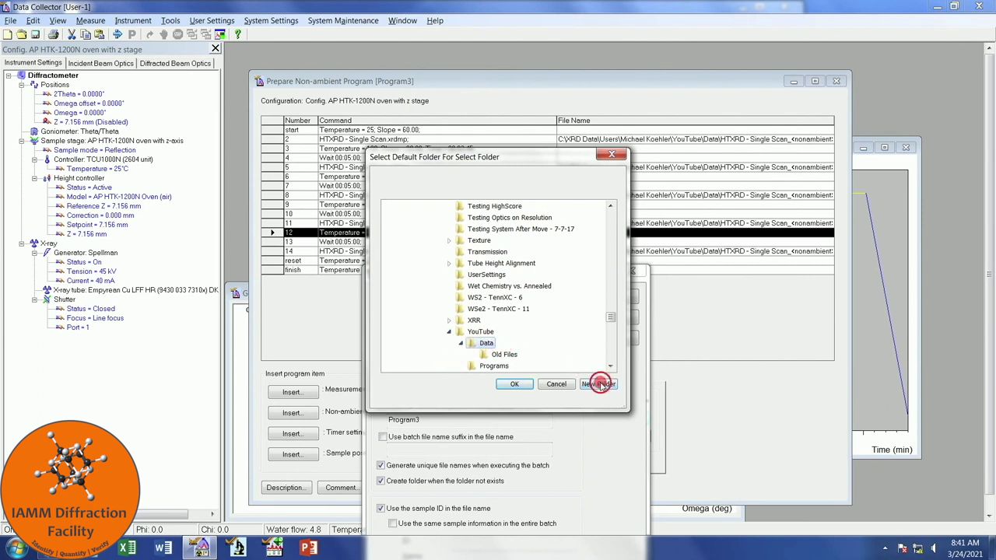
text(H)
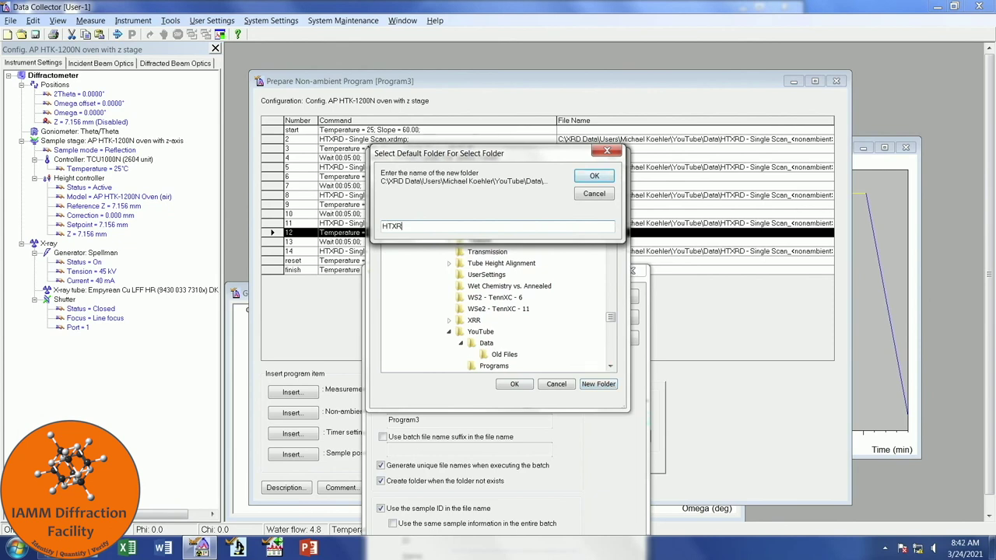
text(TXRD)
key(Return)
click(603, 362)
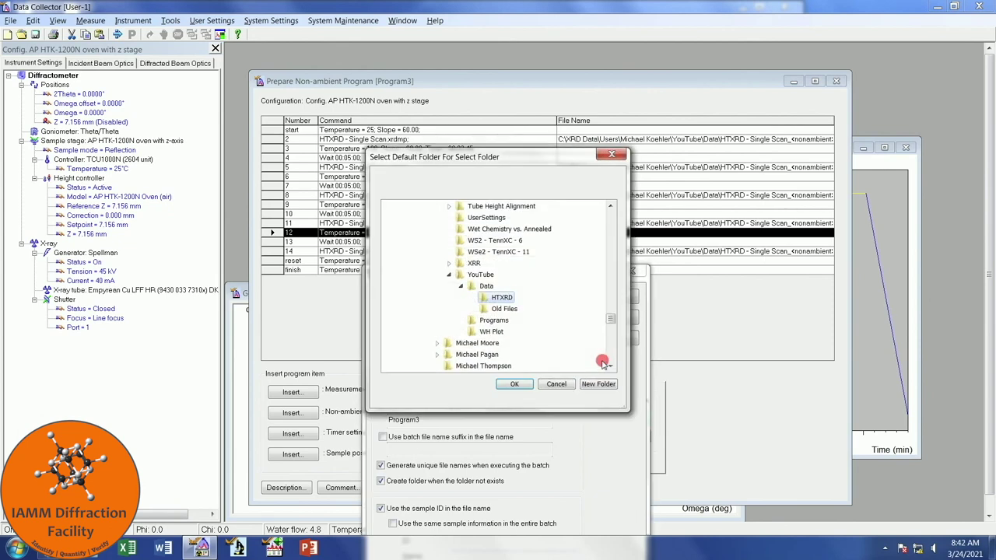
click(599, 384)
text(YouTube Example)
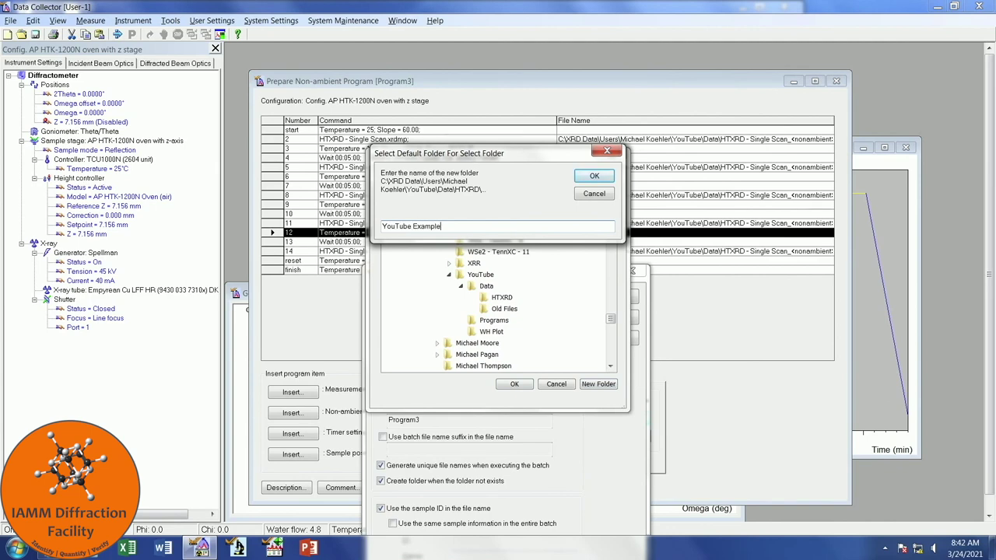
key(Return)
click(589, 326)
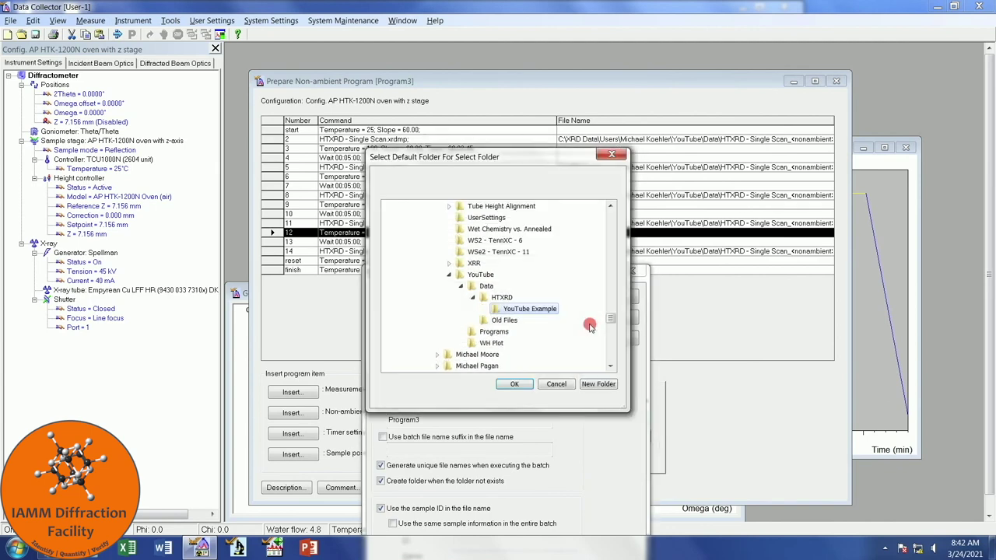
click(514, 384)
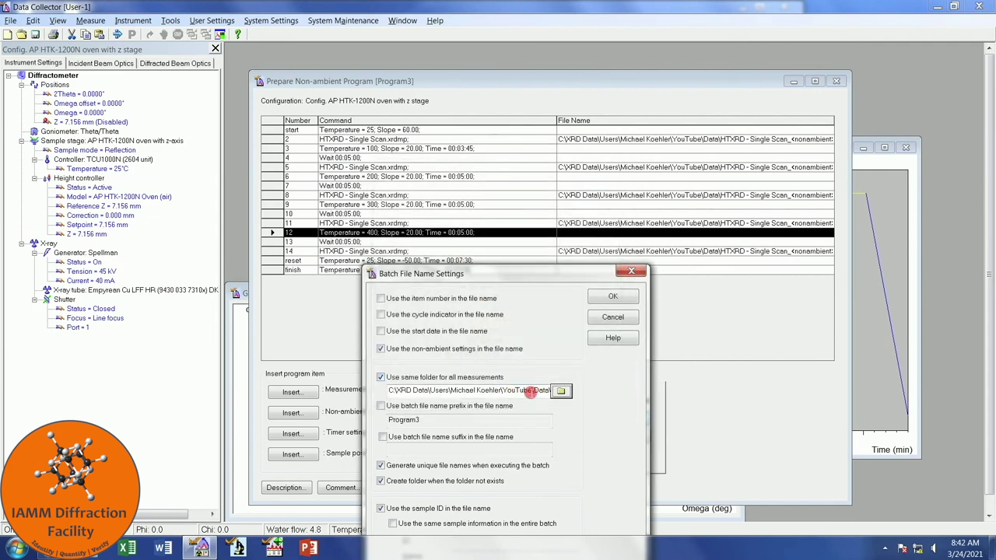
Step: Set the batch file prefix to 'YouTube Sample', include the item number, and apply
click(380, 405)
drag(438, 424, 374, 421)
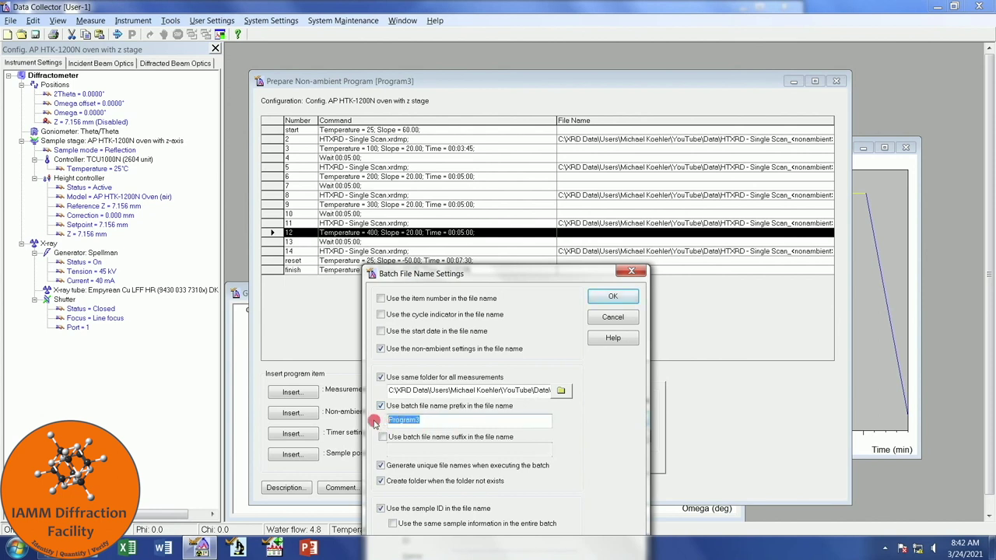
text(YouTube Sample)
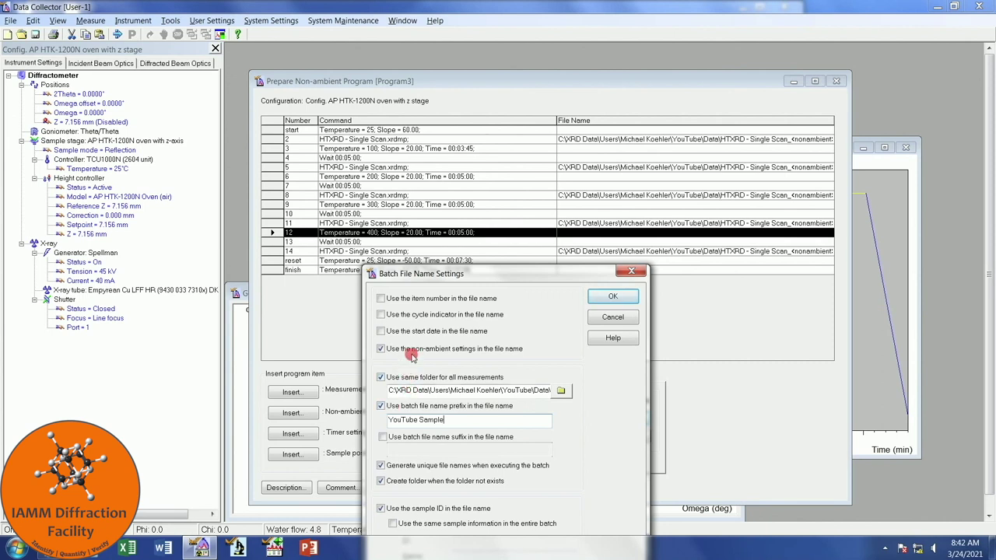
click(381, 299)
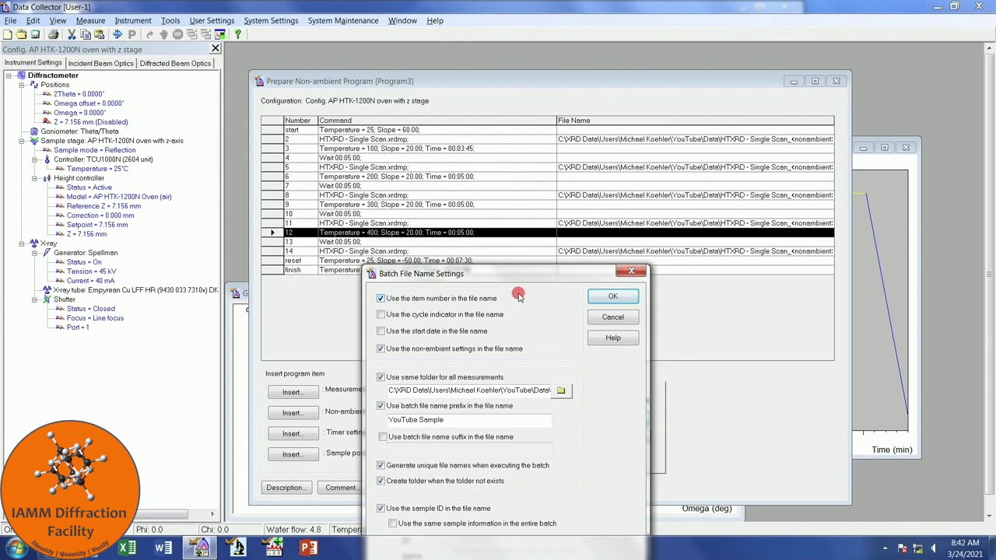
click(612, 298)
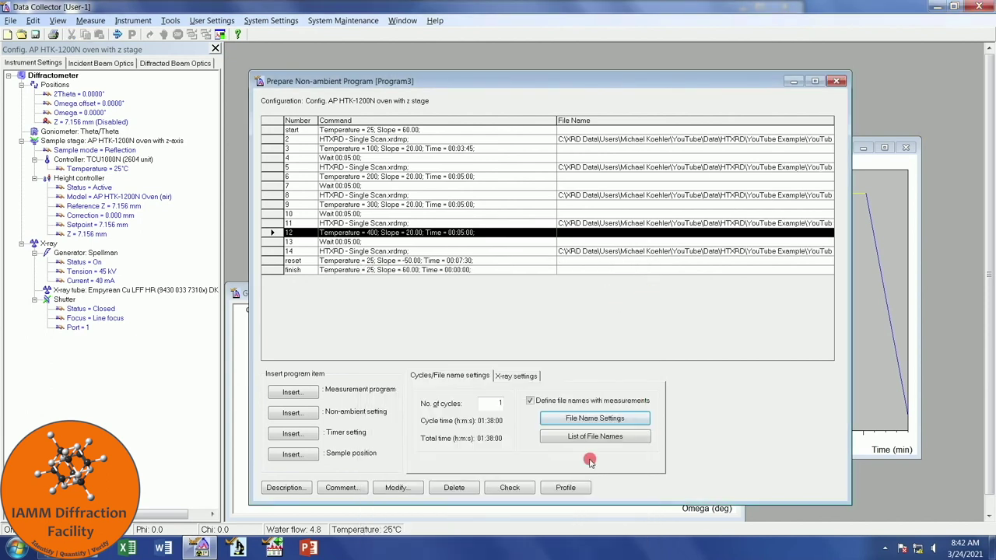
Step: Enable 'Set when program is finished' in X-ray settings with 45 kV and 20 mA
drag(852, 221, 985, 214)
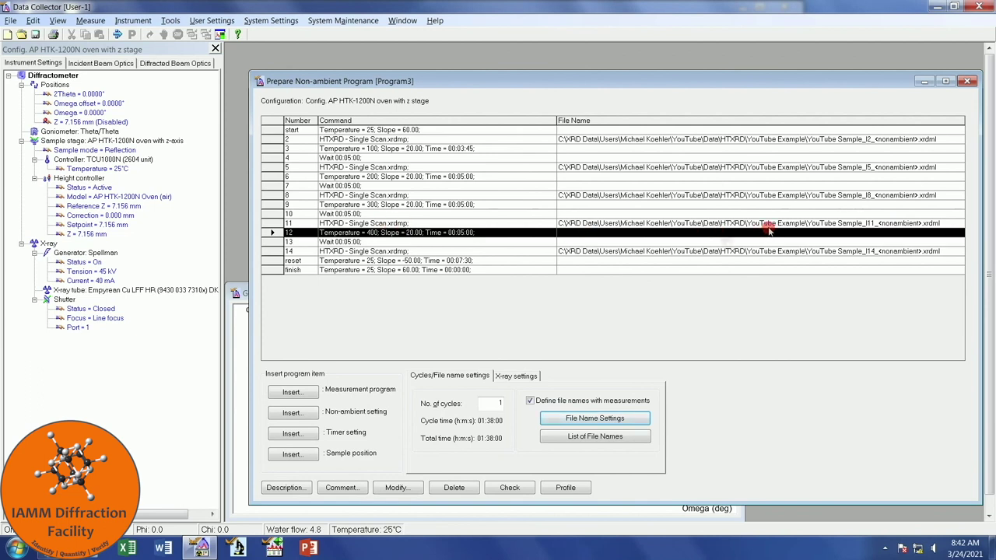
click(520, 377)
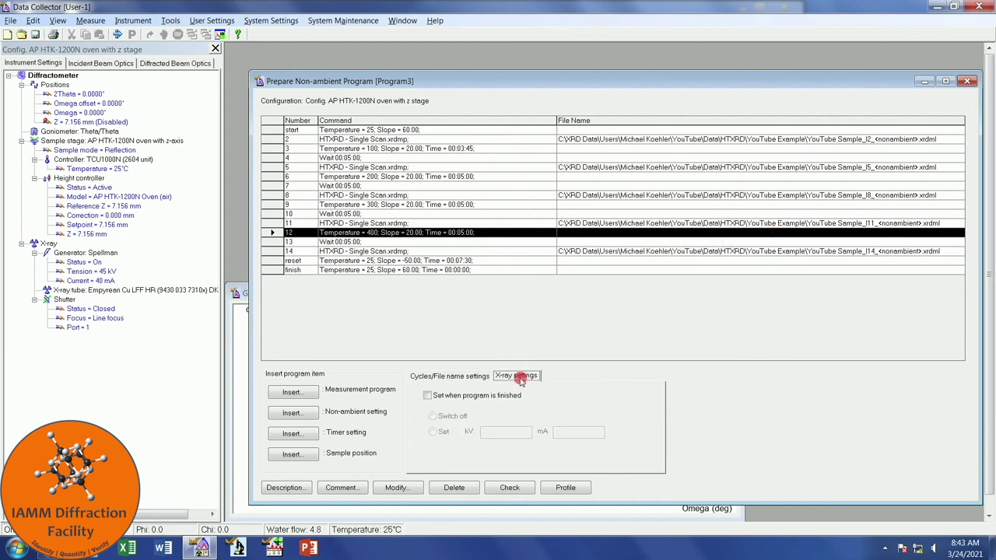
click(427, 397)
click(432, 431)
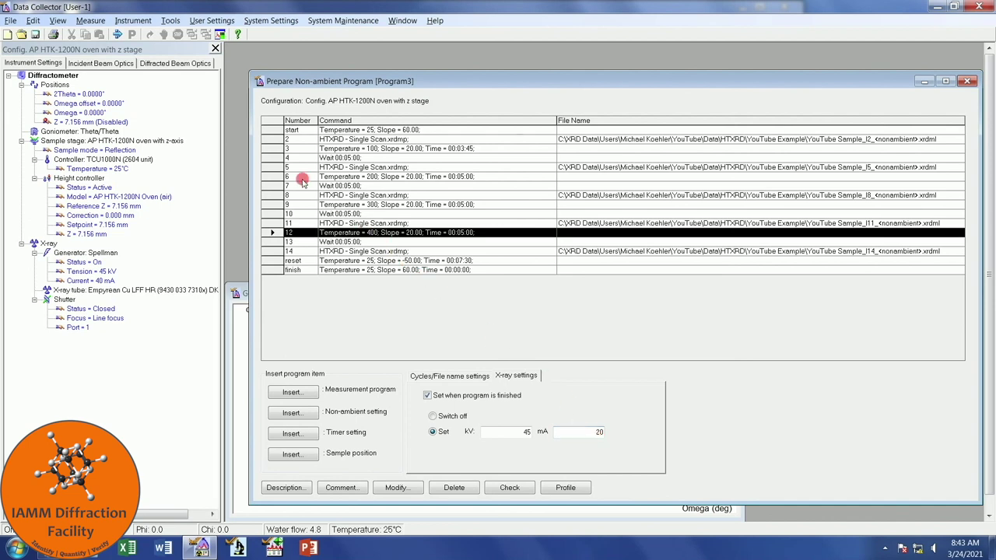
Step: Save the program as 'HTXRD - Batch Scan.xrdmp' in the YouTube\Programs folder
click(12, 21)
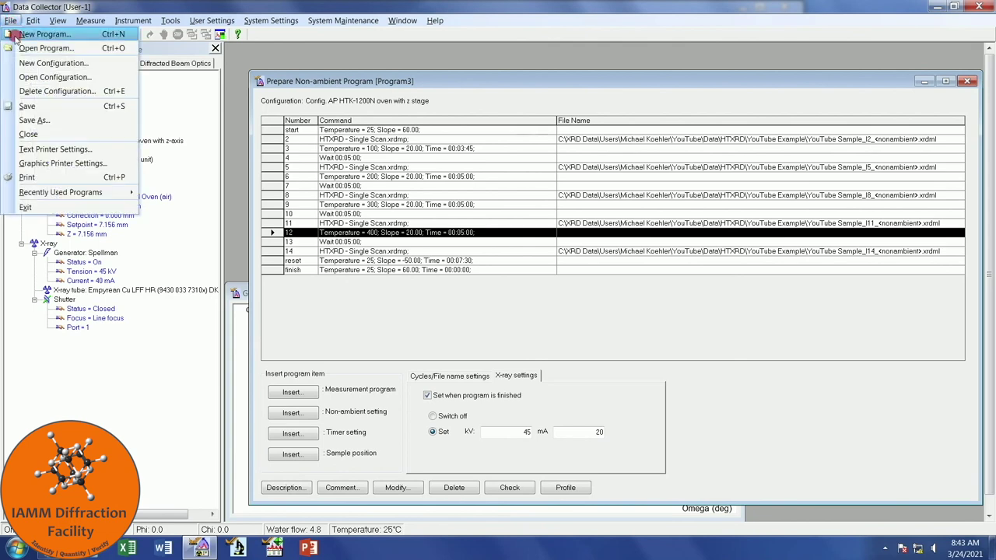
click(46, 121)
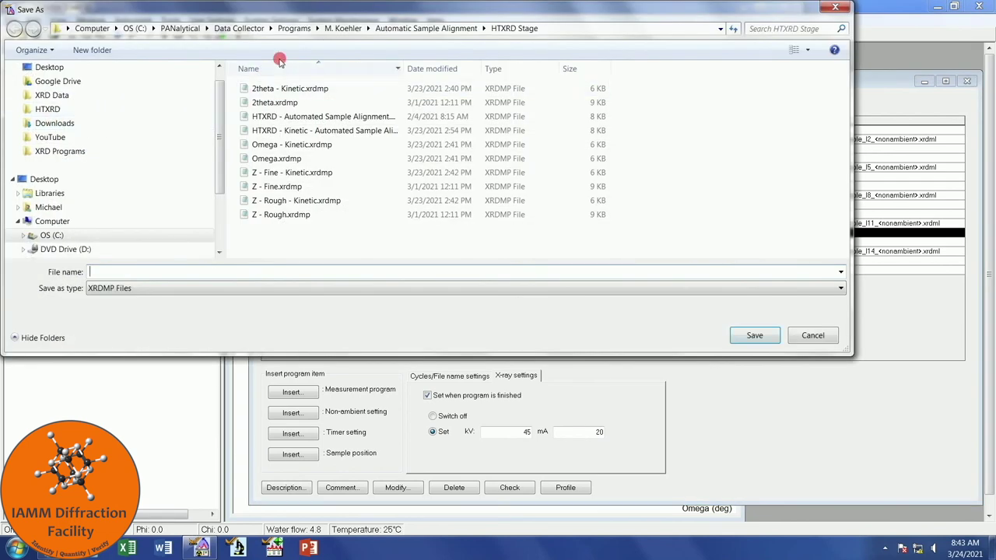
click(51, 137)
double_click(265, 103)
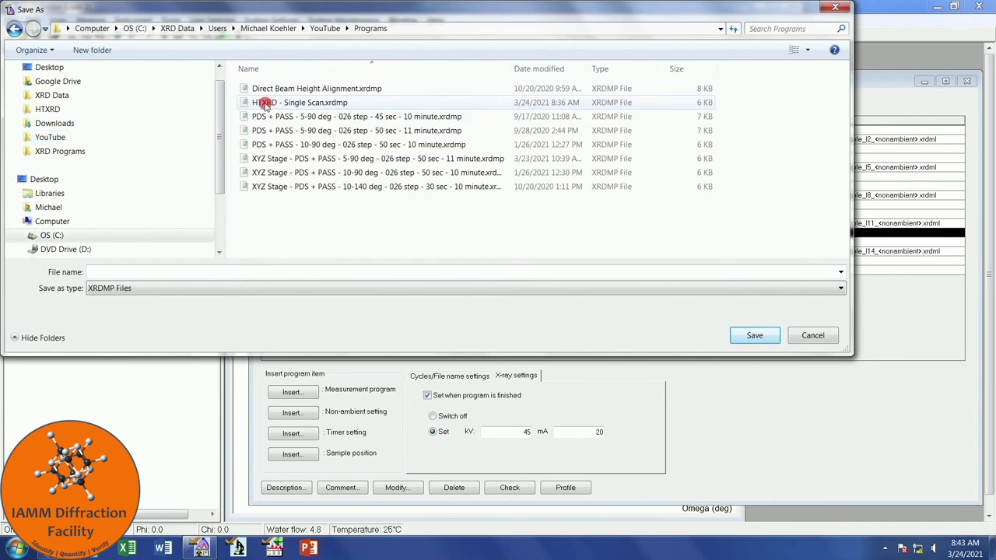
click(265, 102)
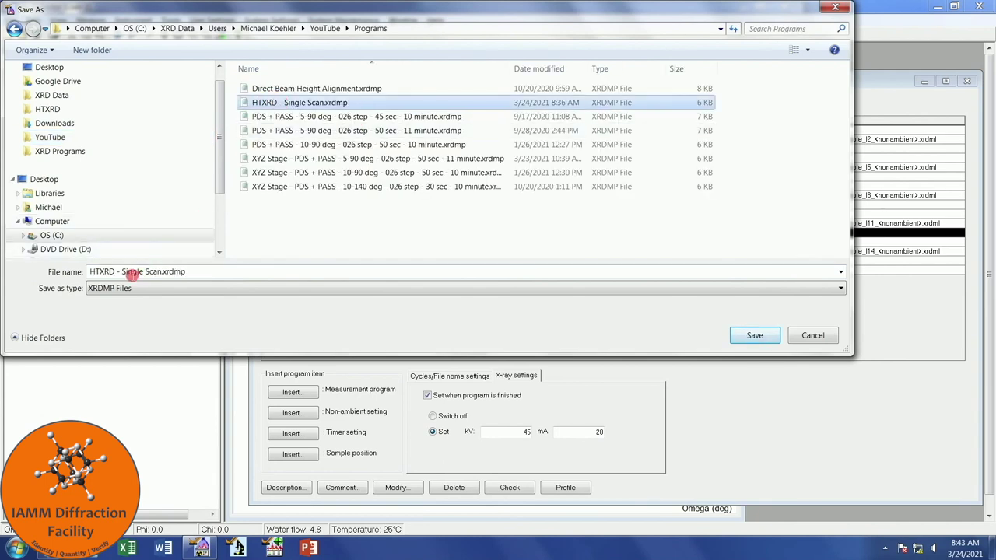
double_click(133, 271)
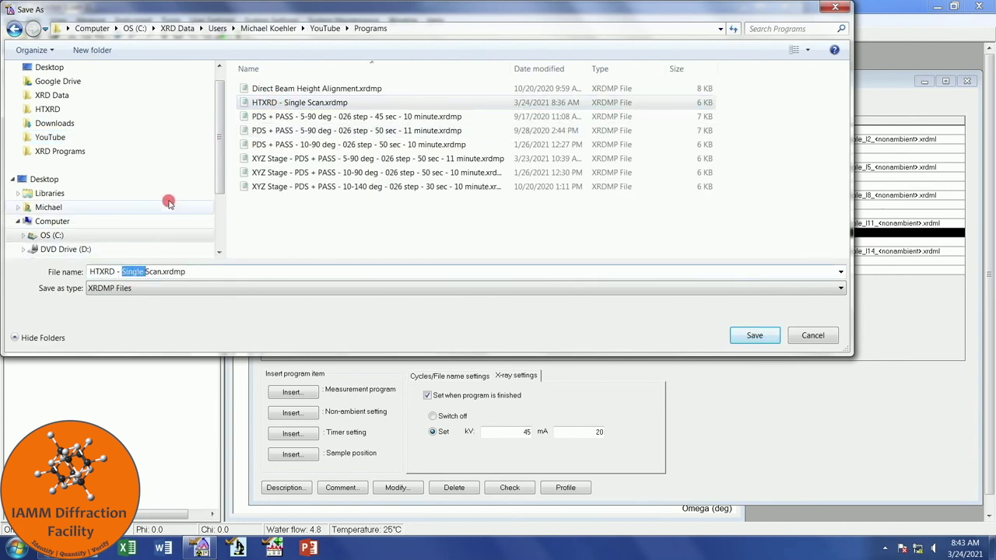
text(Batch)
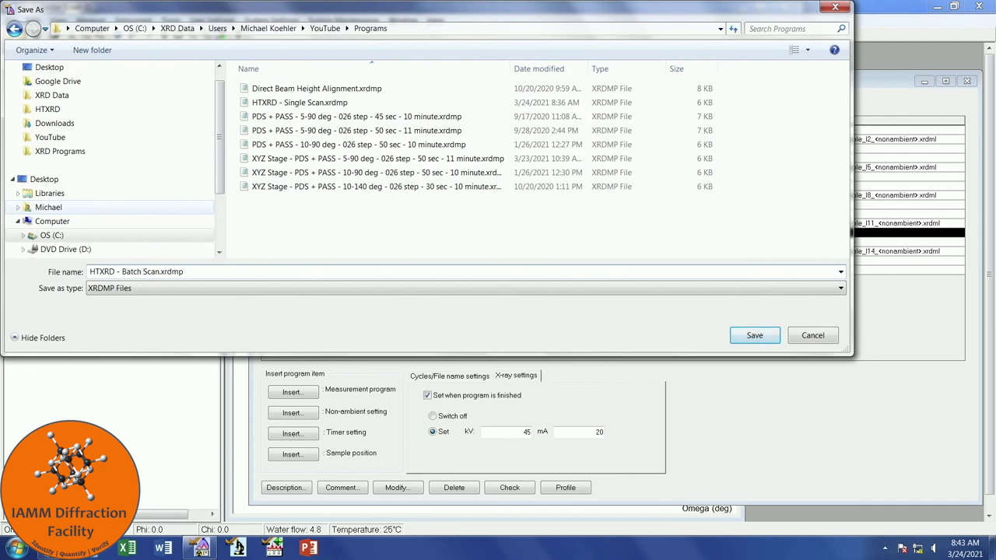
key(Return)
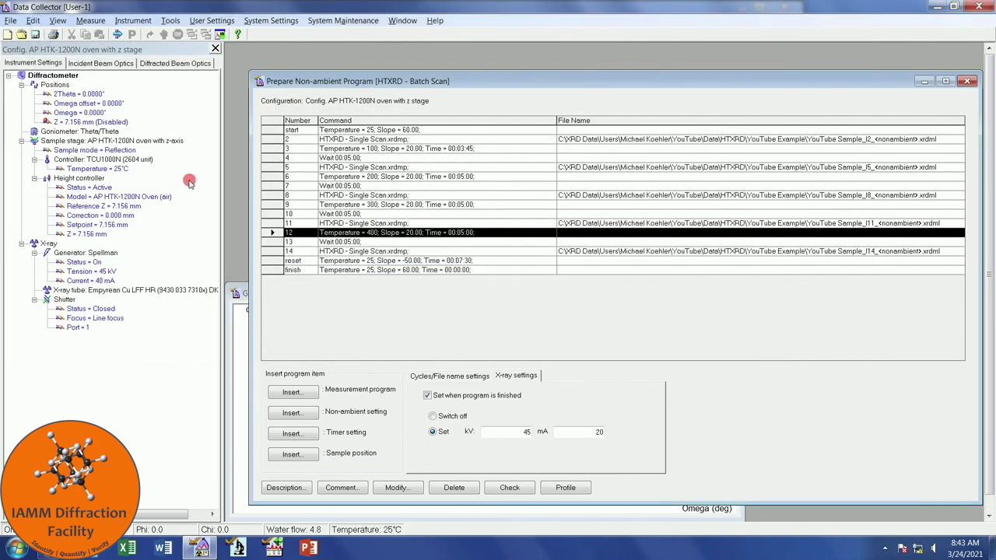
click(90, 20)
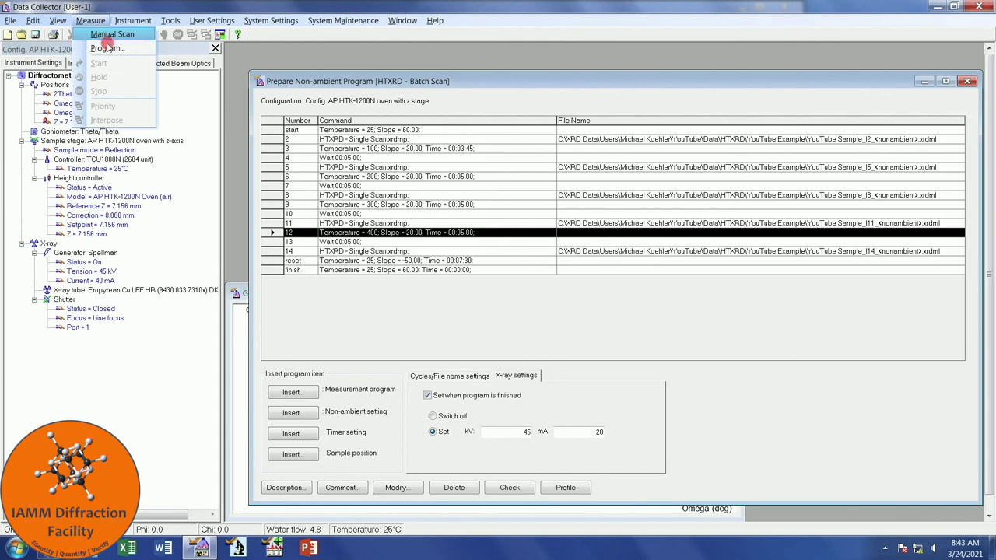
Step: Load HTXRD - Batch Scan.xrdmp from YouTube\Programs via Measure > Program and start it
click(109, 49)
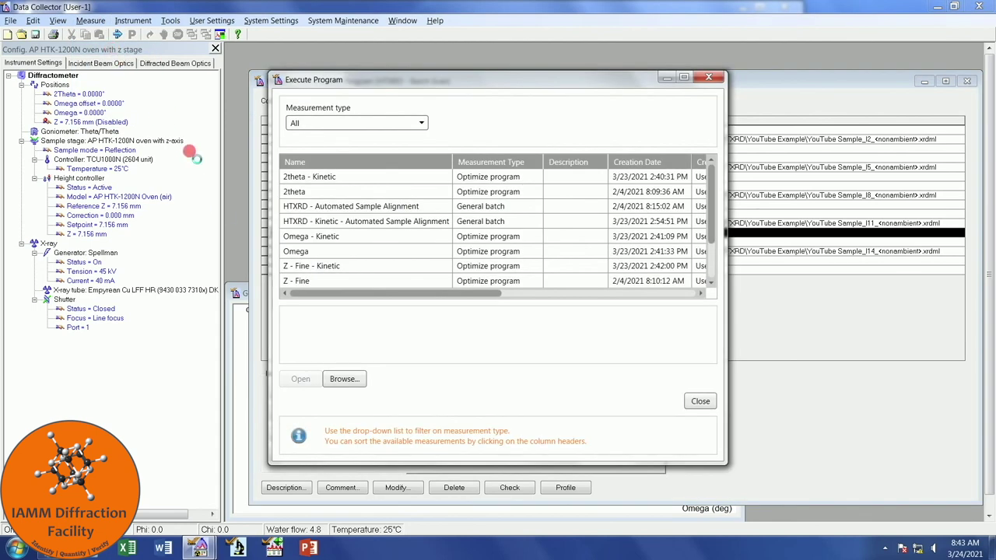
click(343, 378)
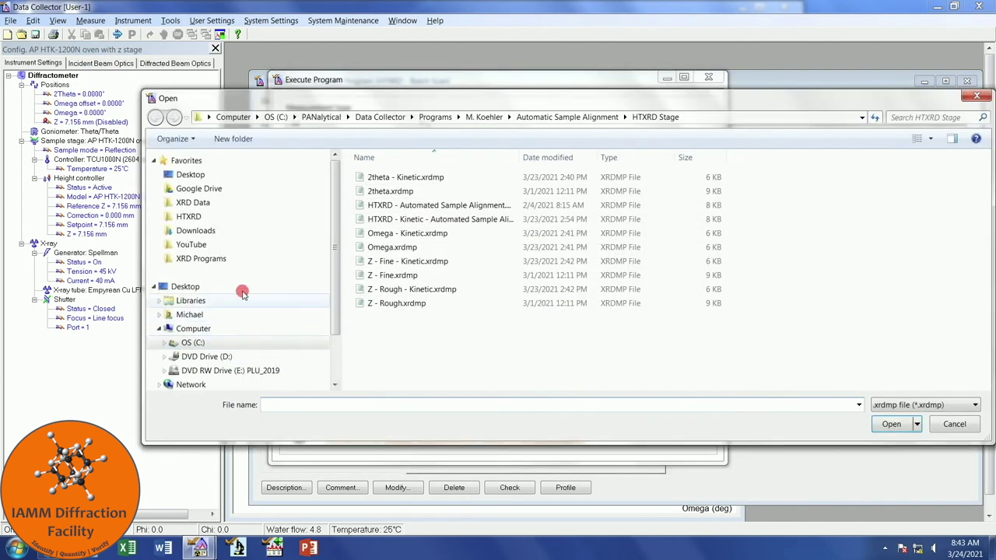
click(204, 245)
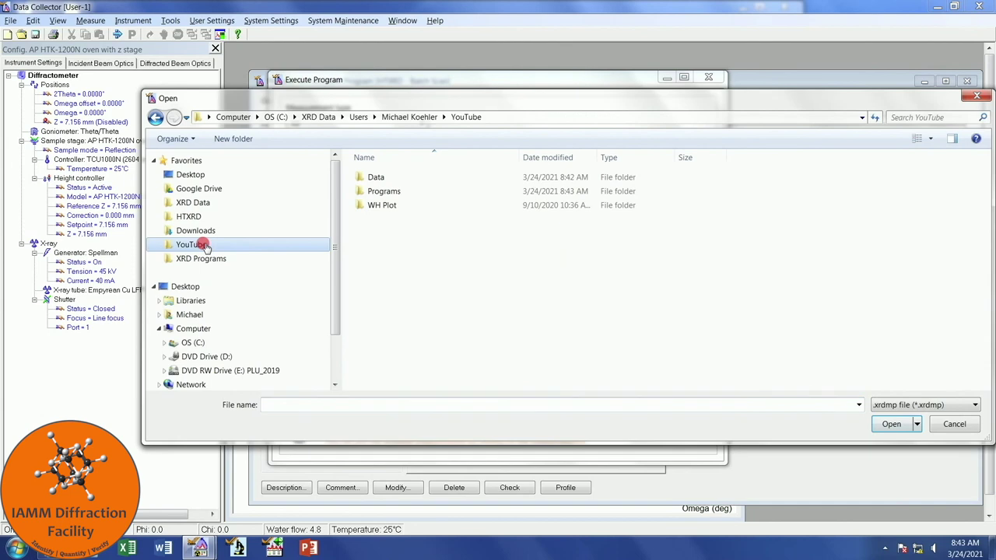
double_click(409, 193)
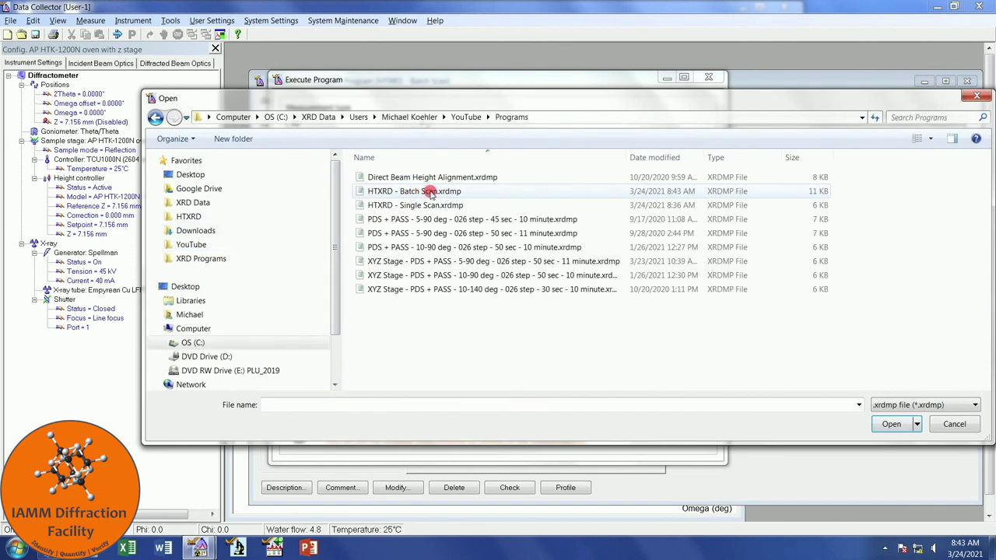
double_click(412, 192)
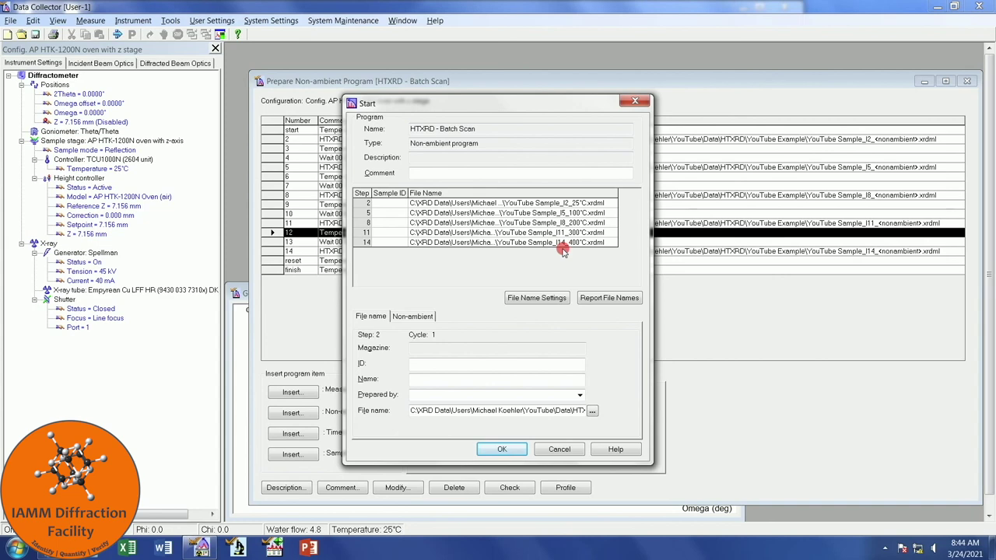
click(504, 450)
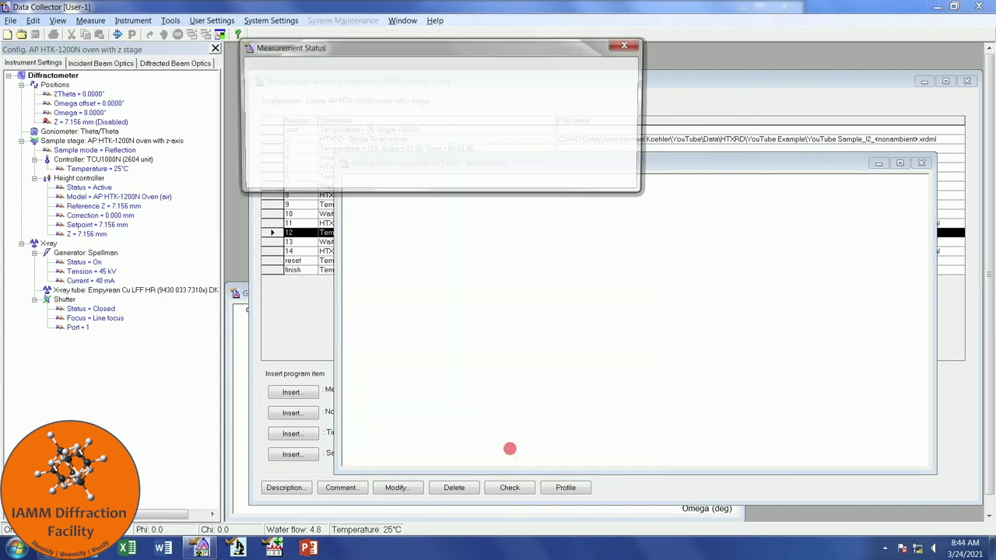